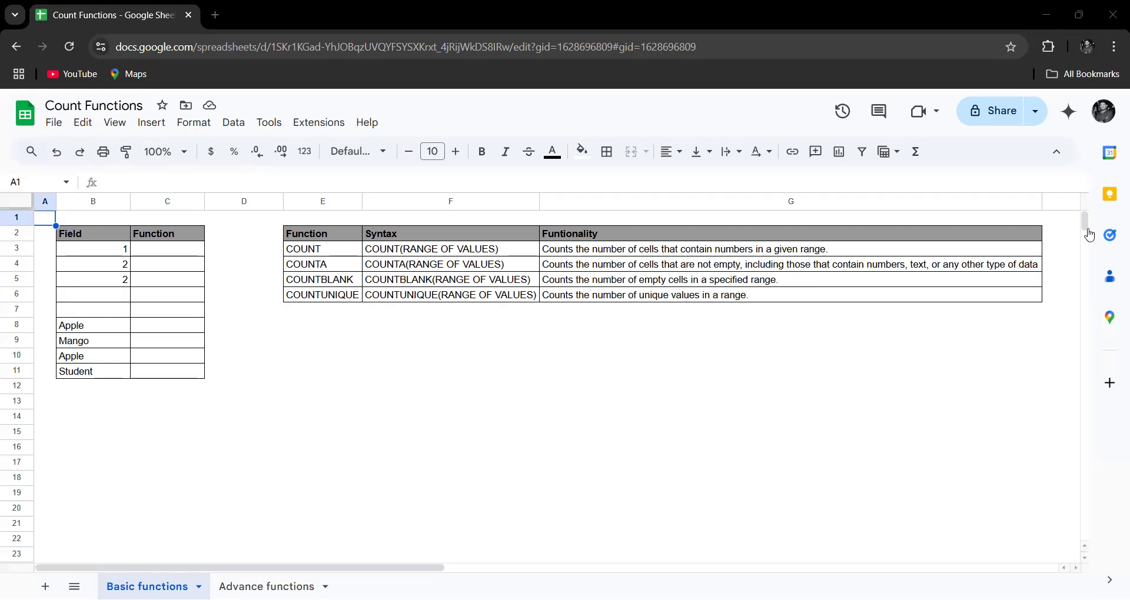
Review the COUNT function's name, syntax and functionality description in row 3 of the reference table.
{"action": "left_click", "coordinate": [319, 251]}
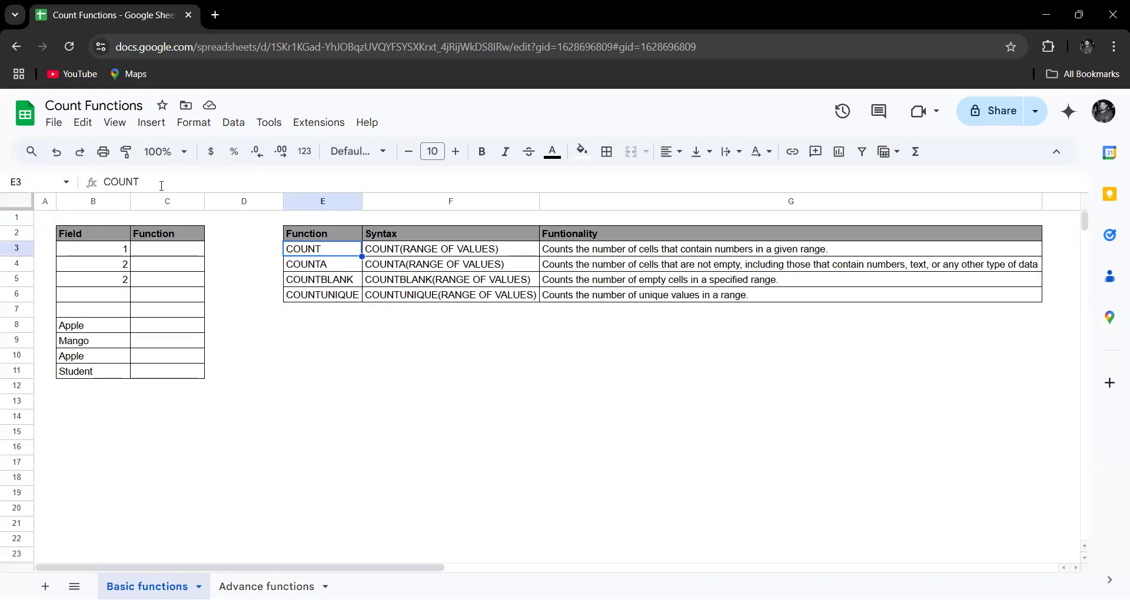
{"action": "left_click", "coordinate": [420, 254]}
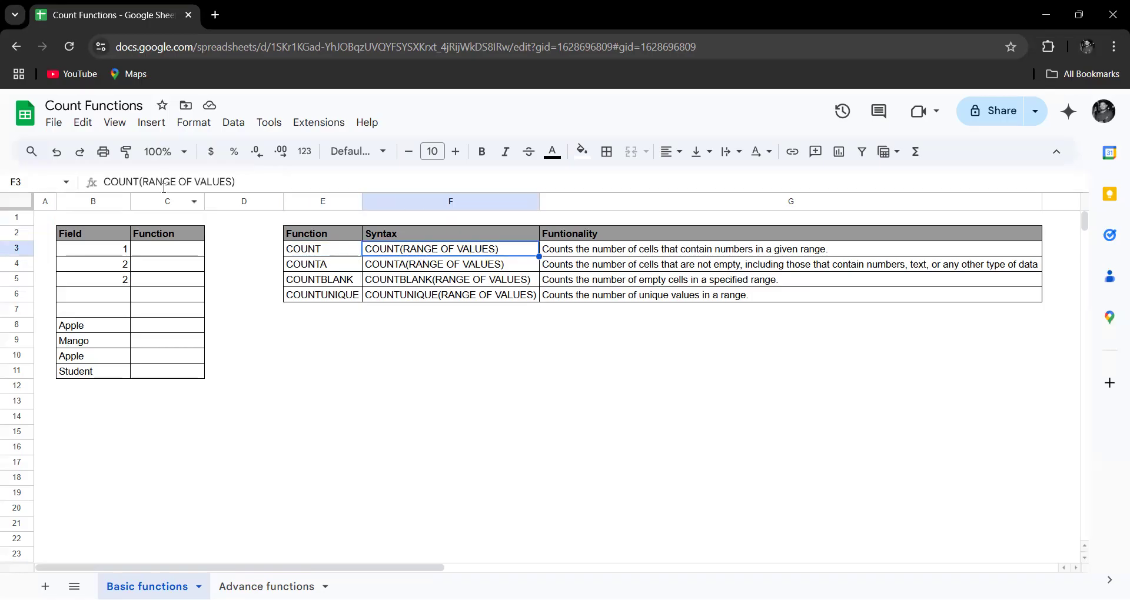
{"action": "left_click_drag", "start_coordinate": [256, 181], "coordinate": [97, 186]}
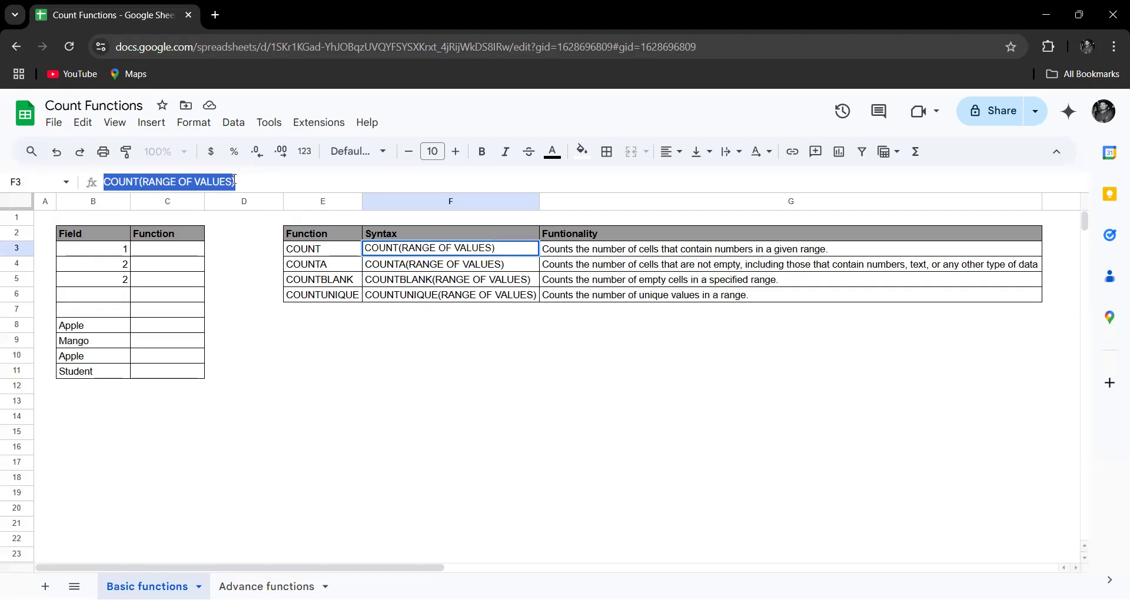
{"action": "left_click", "coordinate": [609, 254]}
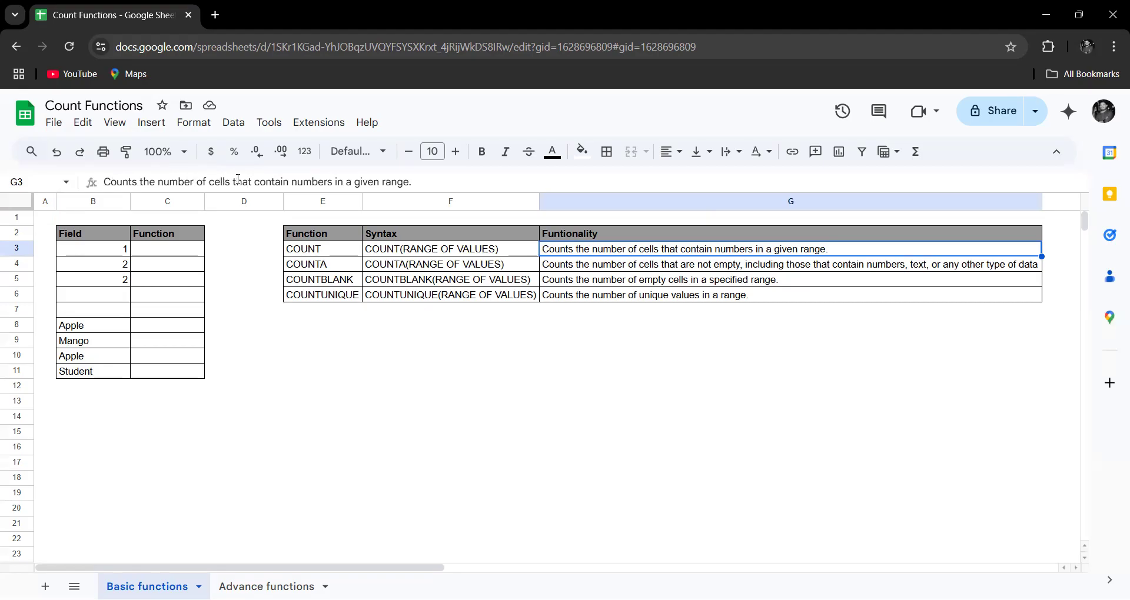
{"action": "left_click_drag", "start_coordinate": [411, 182], "coordinate": [151, 184]}
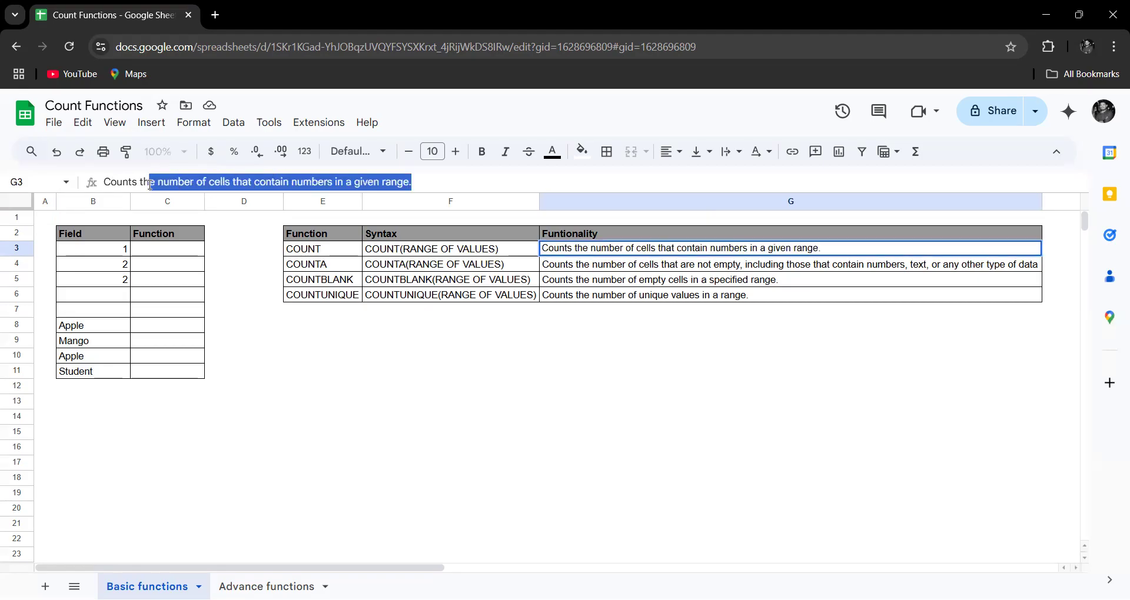
{"action": "key", "text": "Escape"}
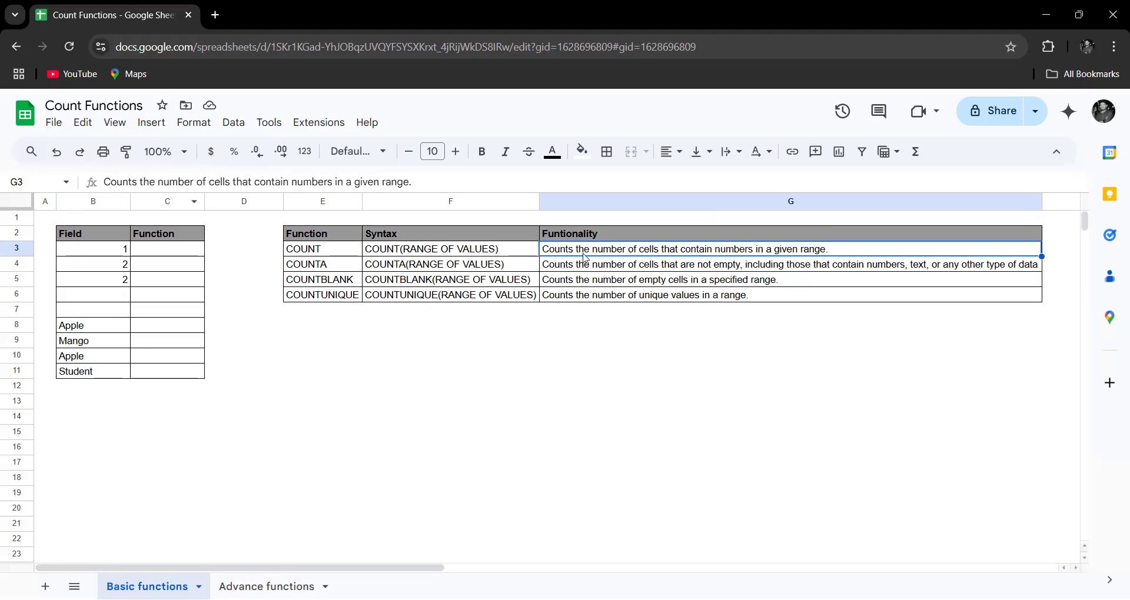
Review the COUNTA function's name, functionality description and syntax in row 4 of the reference table.
{"action": "left_click", "coordinate": [308, 266]}
{"action": "left_click_drag", "start_coordinate": [147, 182], "coordinate": [85, 183]}
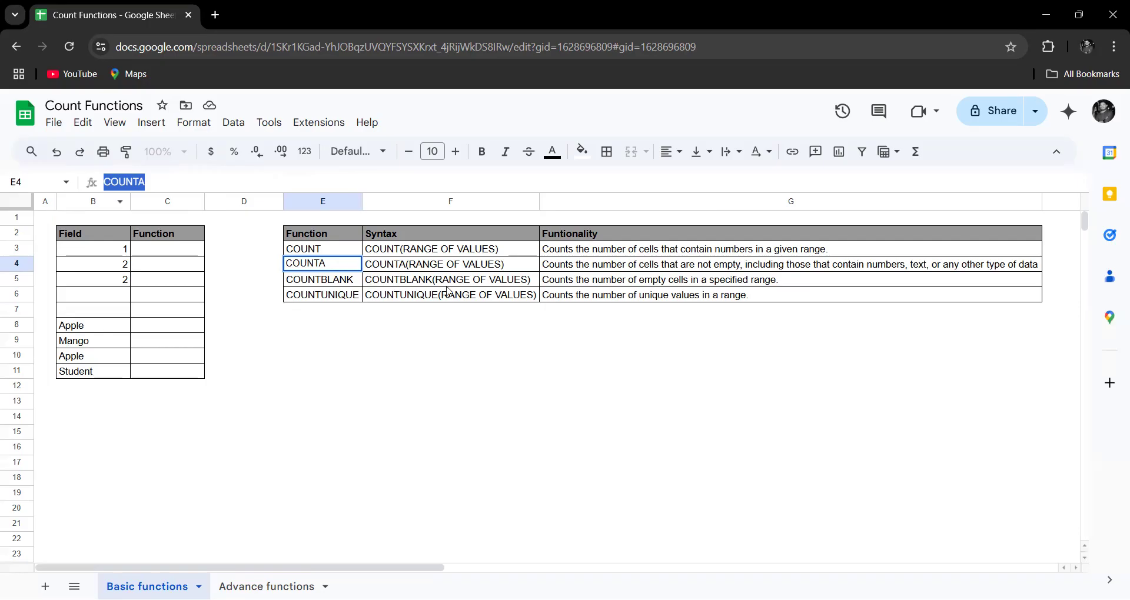
{"action": "left_click", "coordinate": [639, 271]}
{"action": "left_click_drag", "start_coordinate": [324, 182], "coordinate": [213, 183]}
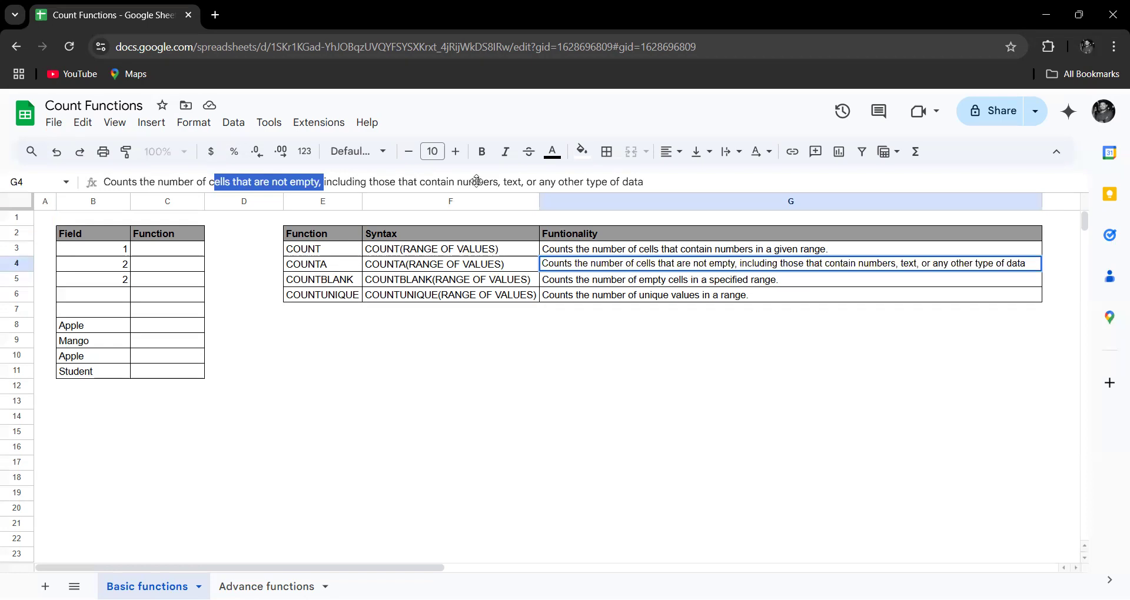
{"action": "left_click_drag", "start_coordinate": [457, 182], "coordinate": [637, 182]}
{"action": "left_click", "coordinate": [538, 343]}
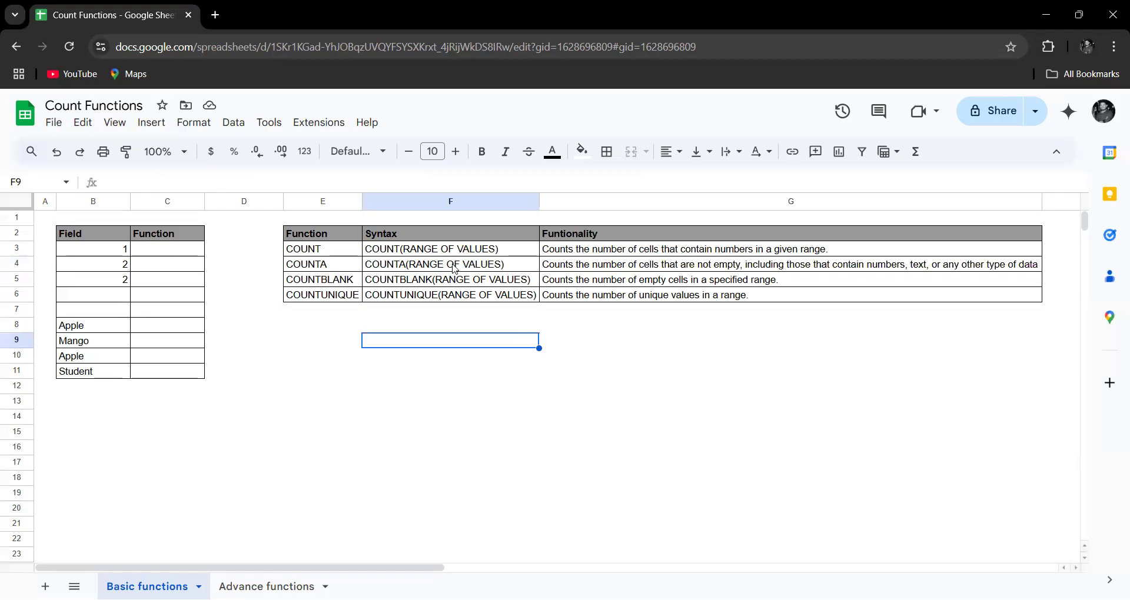
{"action": "left_click", "coordinate": [454, 266]}
{"action": "left_click_drag", "start_coordinate": [242, 183], "coordinate": [112, 183]}
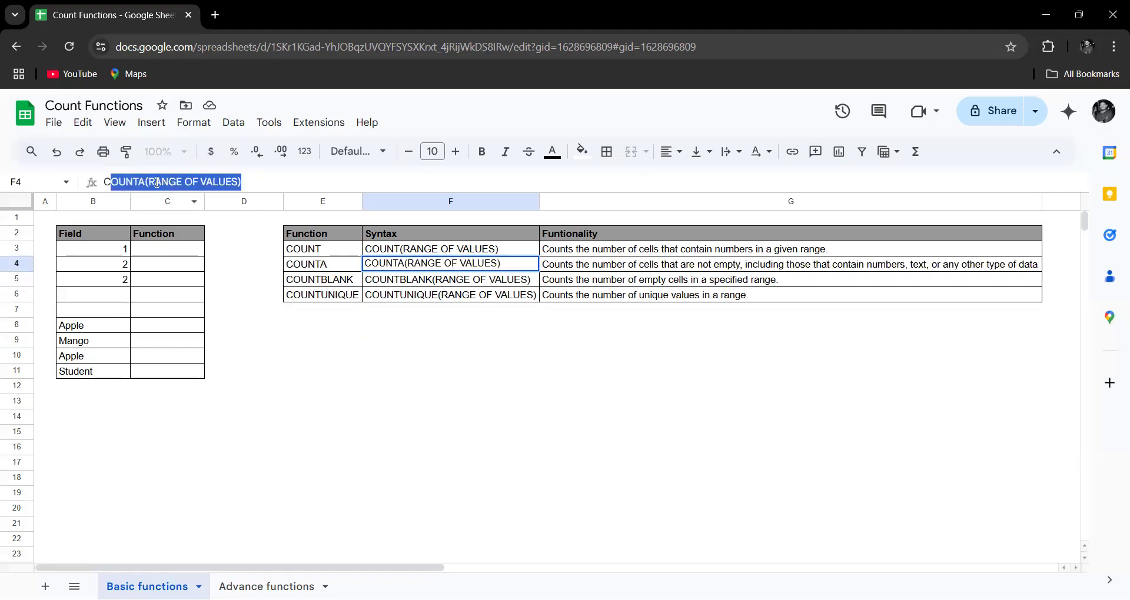
{"action": "key", "text": "Escape"}
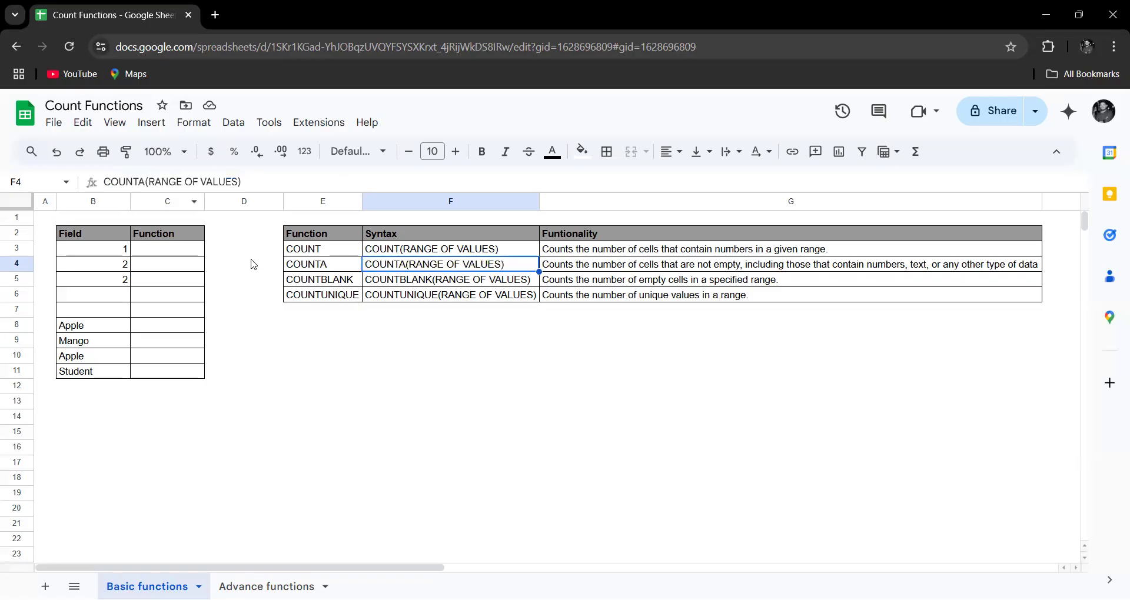
Review the COUNTBLANK function's name, syntax and functionality description in row 5 of the reference table.
{"action": "left_click", "coordinate": [313, 279]}
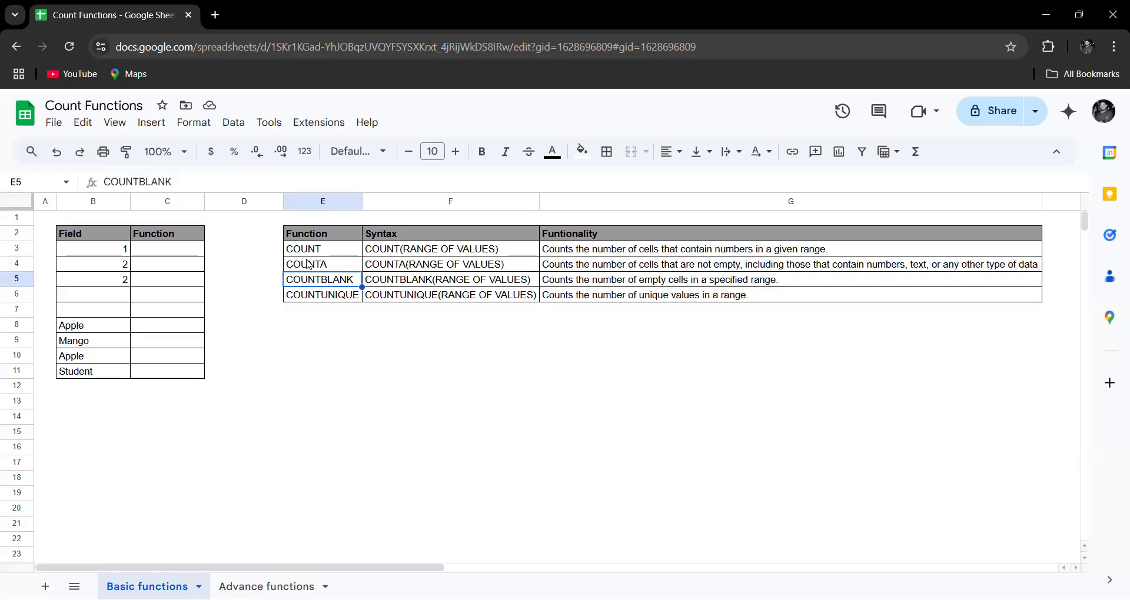
{"action": "double_click", "coordinate": [171, 182]}
{"action": "left_click", "coordinate": [387, 279]}
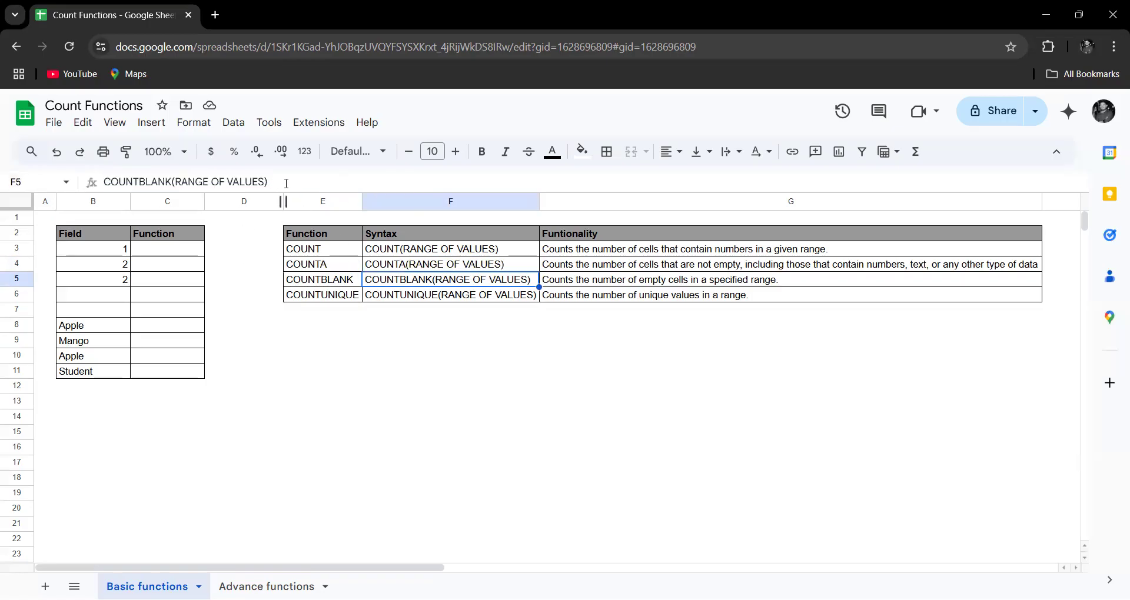
{"action": "left_click_drag", "start_coordinate": [269, 182], "coordinate": [94, 177]}
{"action": "left_click", "coordinate": [626, 286]}
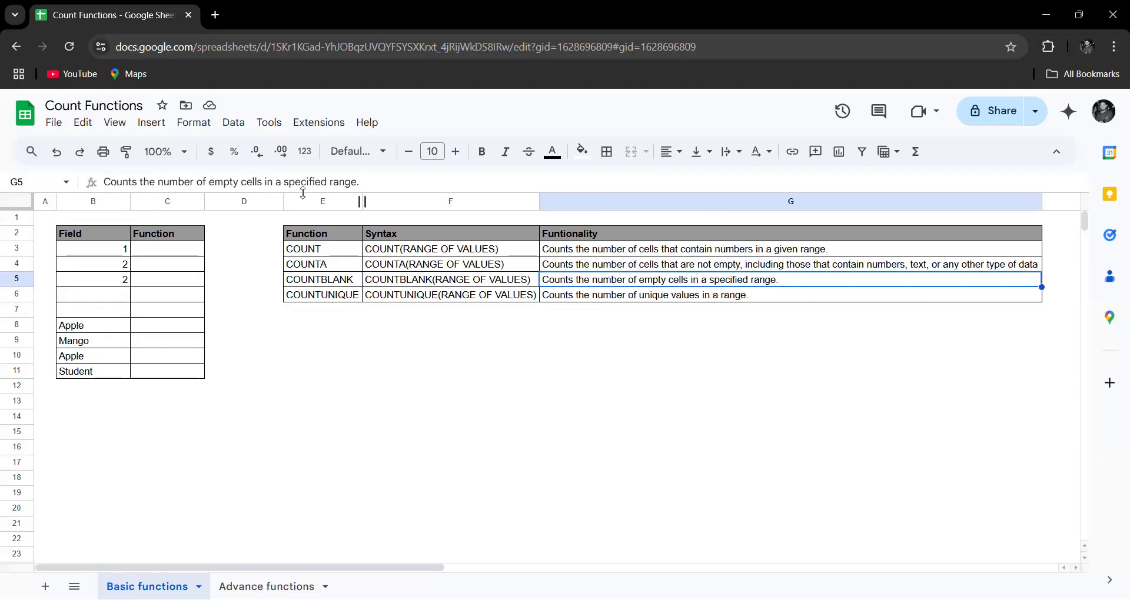
{"action": "left_click_drag", "start_coordinate": [360, 182], "coordinate": [101, 182]}
Review the COUNTUNIQUE function's name, syntax and functionality description in row 6 of the reference table.
{"action": "left_click", "coordinate": [333, 299]}
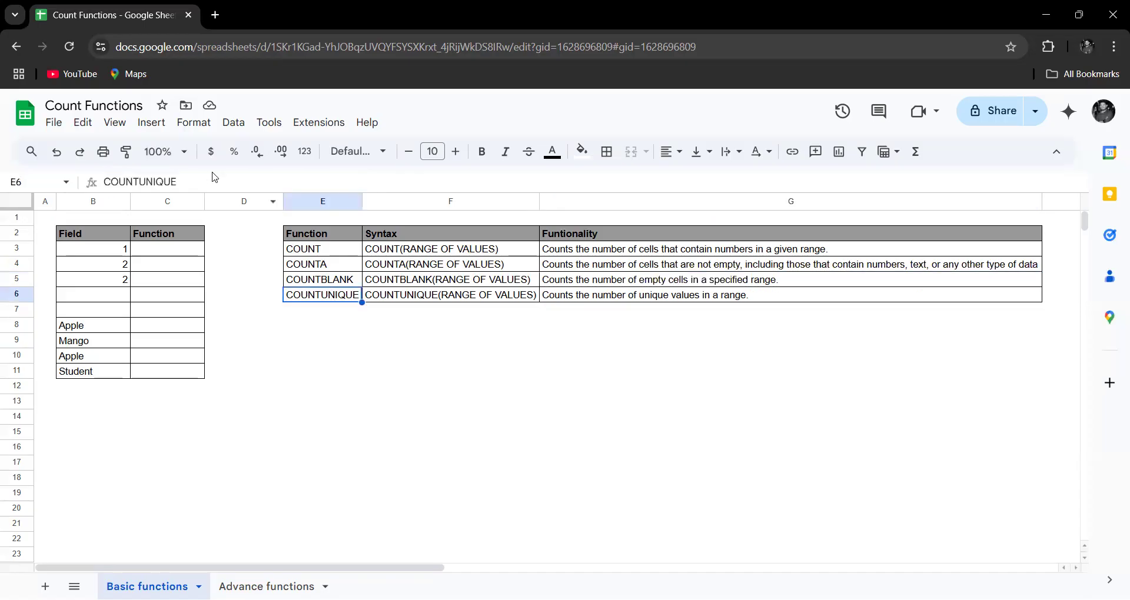
{"action": "left_click_drag", "start_coordinate": [201, 182], "coordinate": [101, 182]}
{"action": "left_click", "coordinate": [438, 297]}
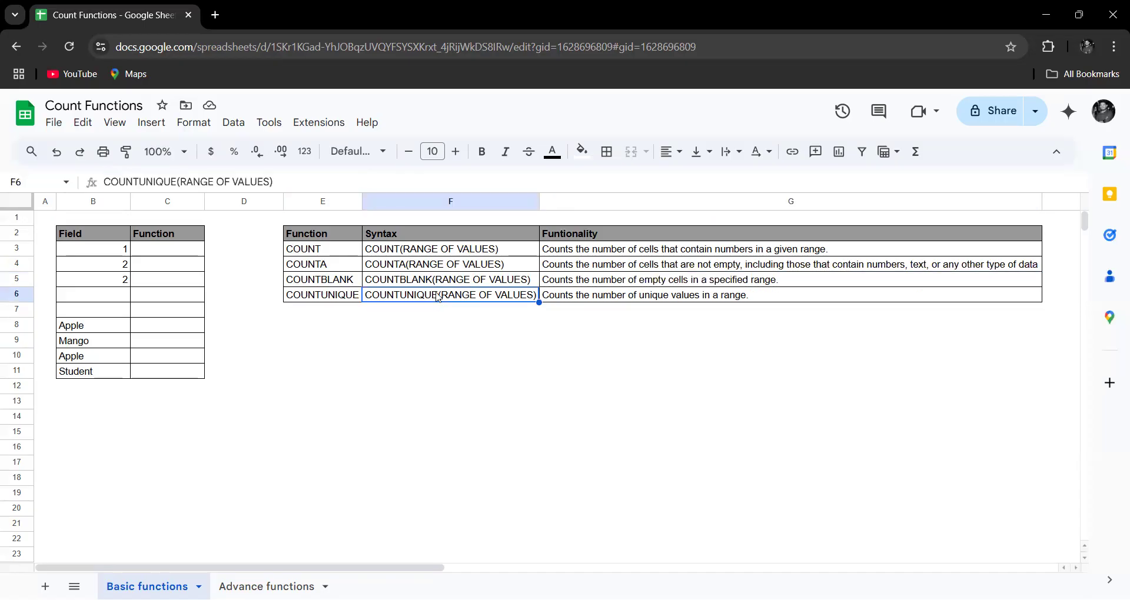
{"action": "left_click", "coordinate": [626, 300]}
{"action": "left_click_drag", "start_coordinate": [325, 182], "coordinate": [108, 179]}
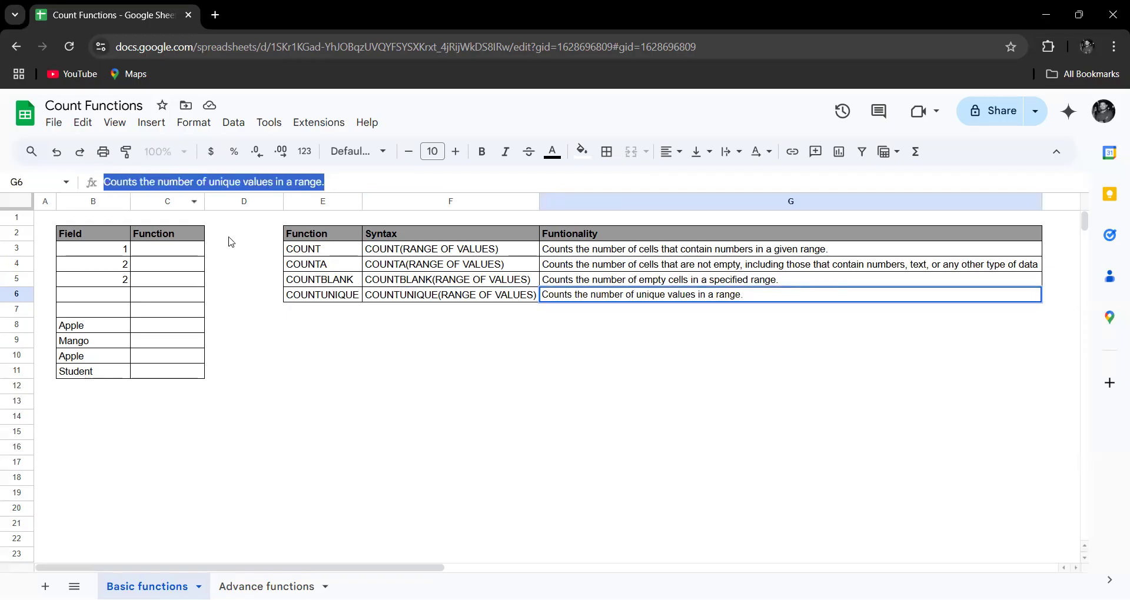
{"action": "left_click", "coordinate": [232, 234]}
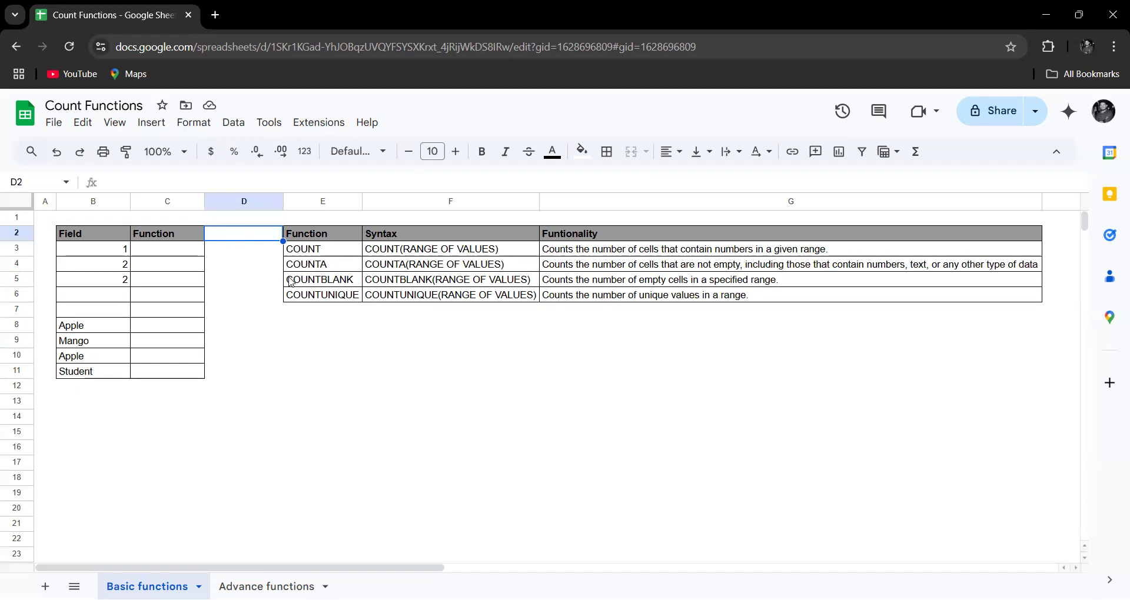
Enter the formula =COUNT(B3:B11) in cell C3 and reject the suggested autofill.
{"action": "left_click_drag", "start_coordinate": [97, 235], "coordinate": [184, 377]}
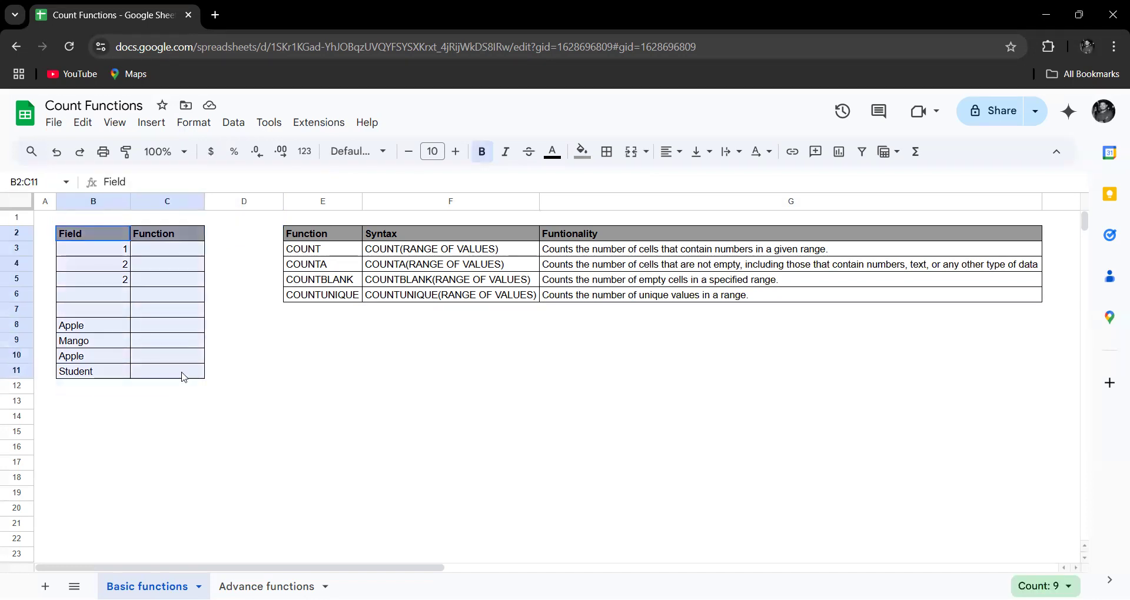
{"action": "left_click", "coordinate": [176, 257]}
{"action": "type", "text": "coun"}
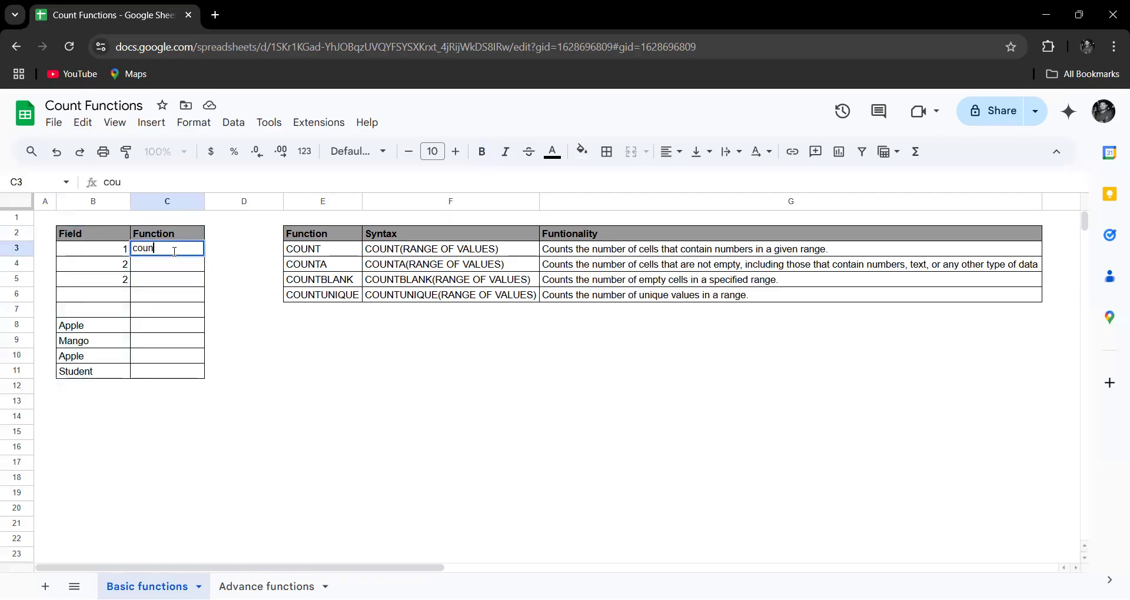
{"action": "key", "text": "BackSpace"}
{"action": "type", "text": "=count"}
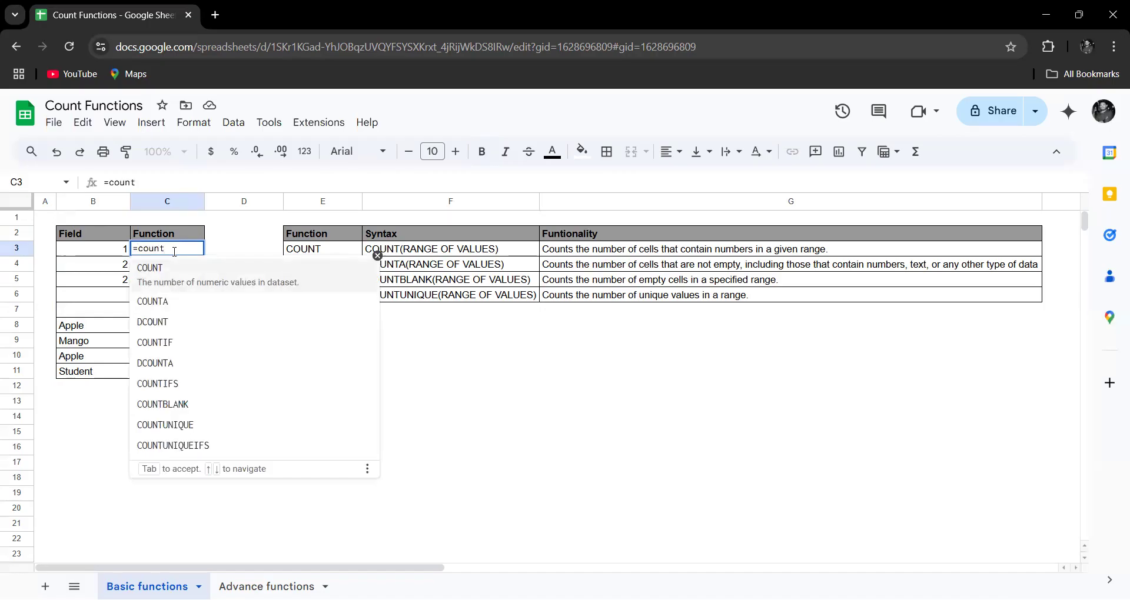
{"action": "left_click", "coordinate": [239, 278]}
{"action": "left_click", "coordinate": [116, 253]}
{"action": "left_click_drag", "start_coordinate": [115, 253], "coordinate": [109, 373]}
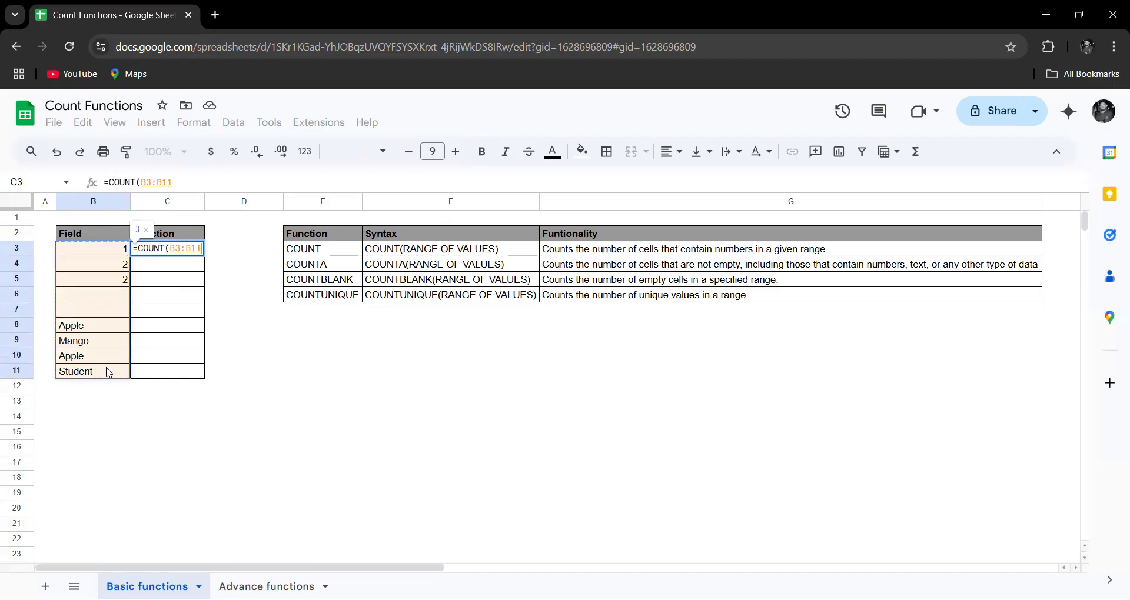
{"action": "type", "text": ")"}
{"action": "key", "text": "Return"}
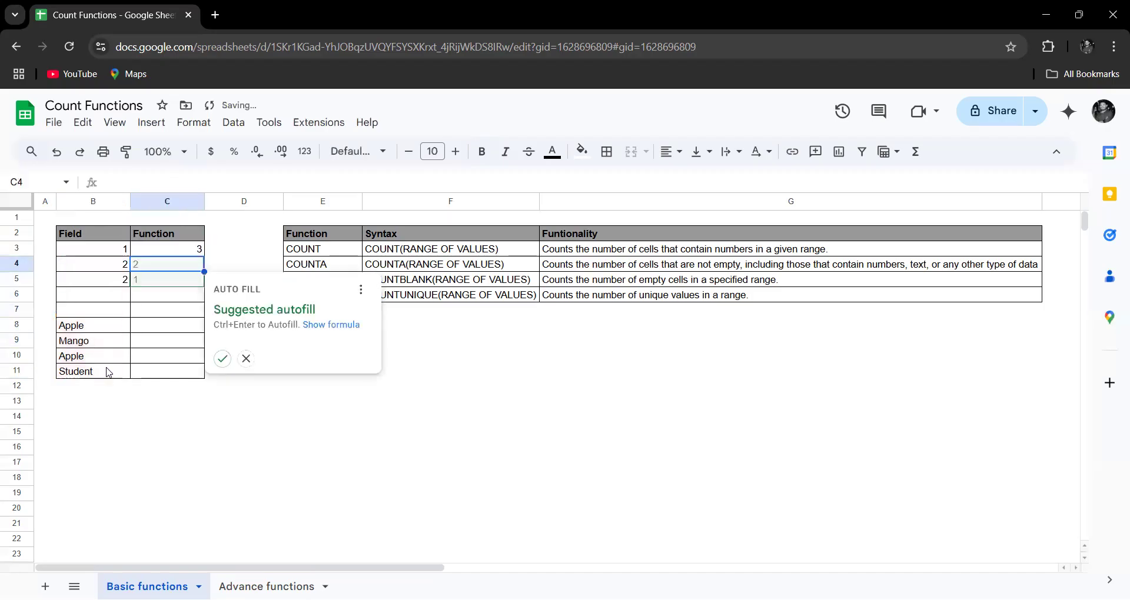
{"action": "left_click", "coordinate": [246, 358]}
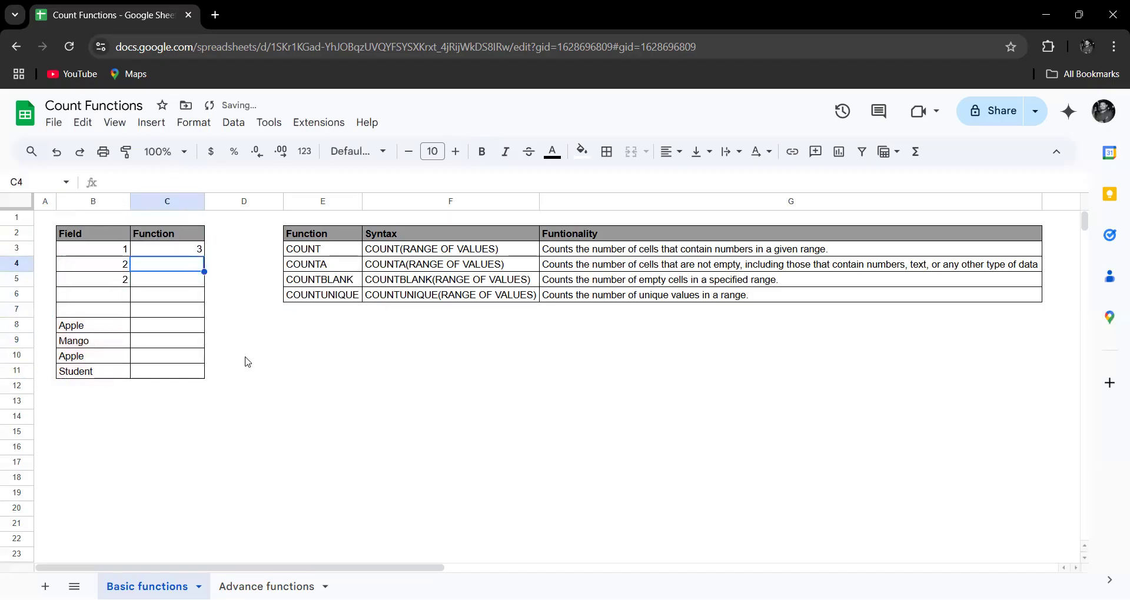
Compare the COUNT result in C3 with the numeric cells B3:B5.
{"action": "left_click", "coordinate": [196, 256]}
{"action": "left_click_drag", "start_coordinate": [118, 250], "coordinate": [120, 282]}
{"action": "left_click", "coordinate": [240, 252]}
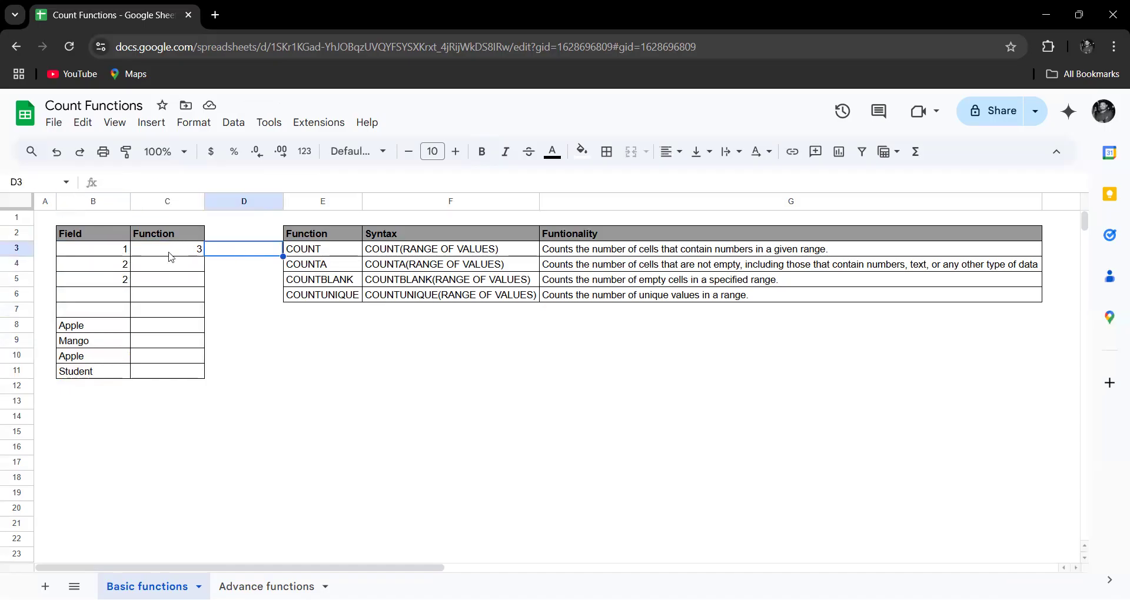
Enter the formula =countA(B2:B11) in cell C4, using the COUNTA function listed in the reference table.
{"action": "left_click", "coordinate": [195, 268]}
{"action": "left_click", "coordinate": [314, 265]}
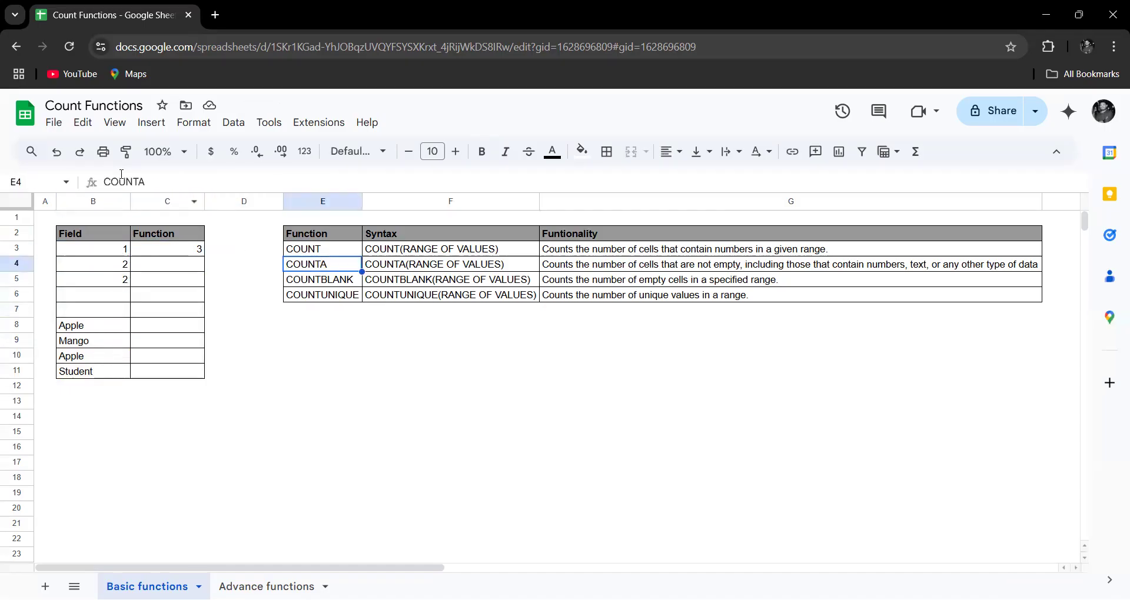
{"action": "left_click_drag", "start_coordinate": [160, 180], "coordinate": [99, 181]}
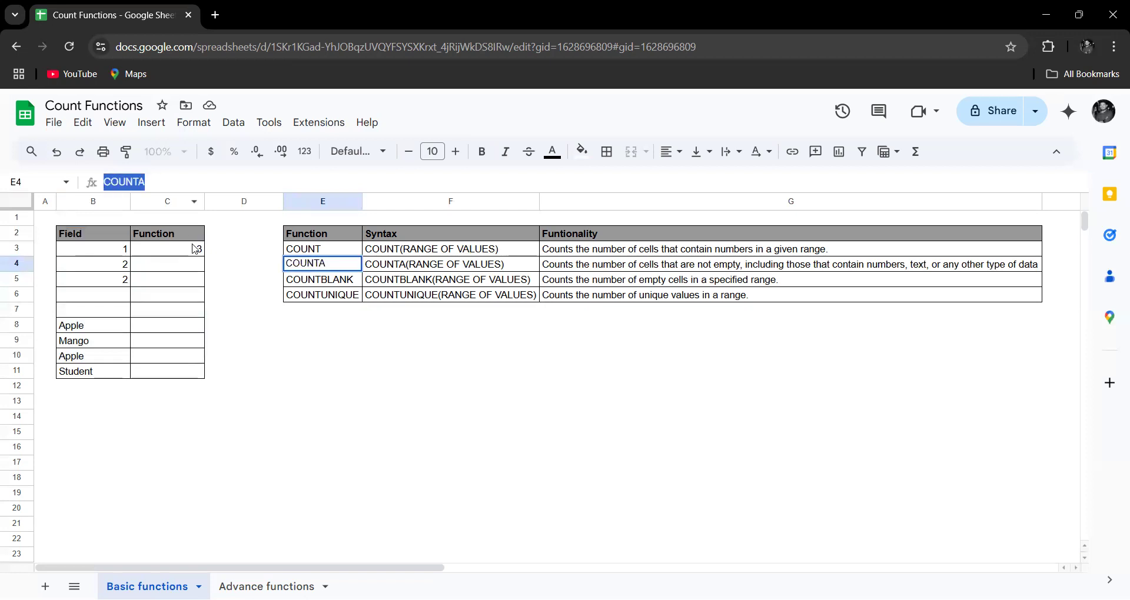
{"action": "left_click", "coordinate": [165, 264]}
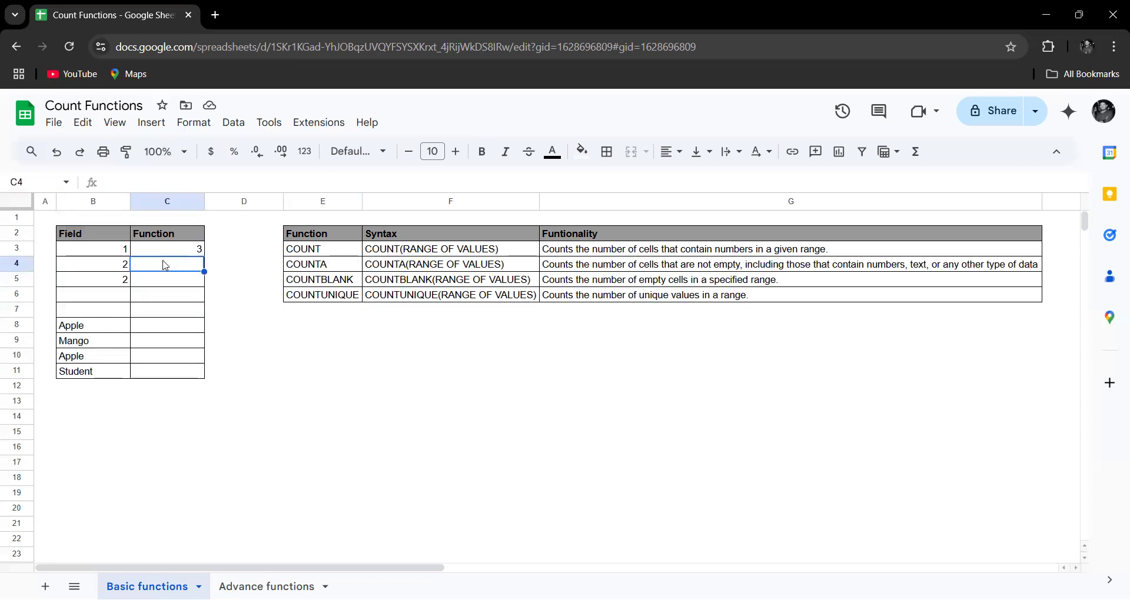
{"action": "type", "text": "=count"}
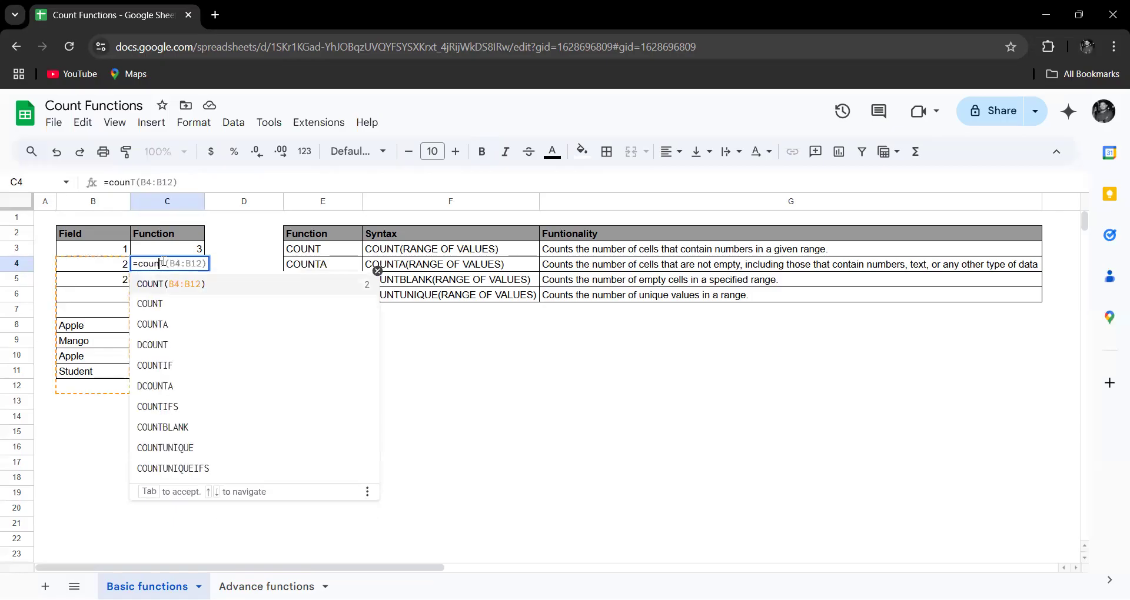
{"action": "type", "text": "A"}
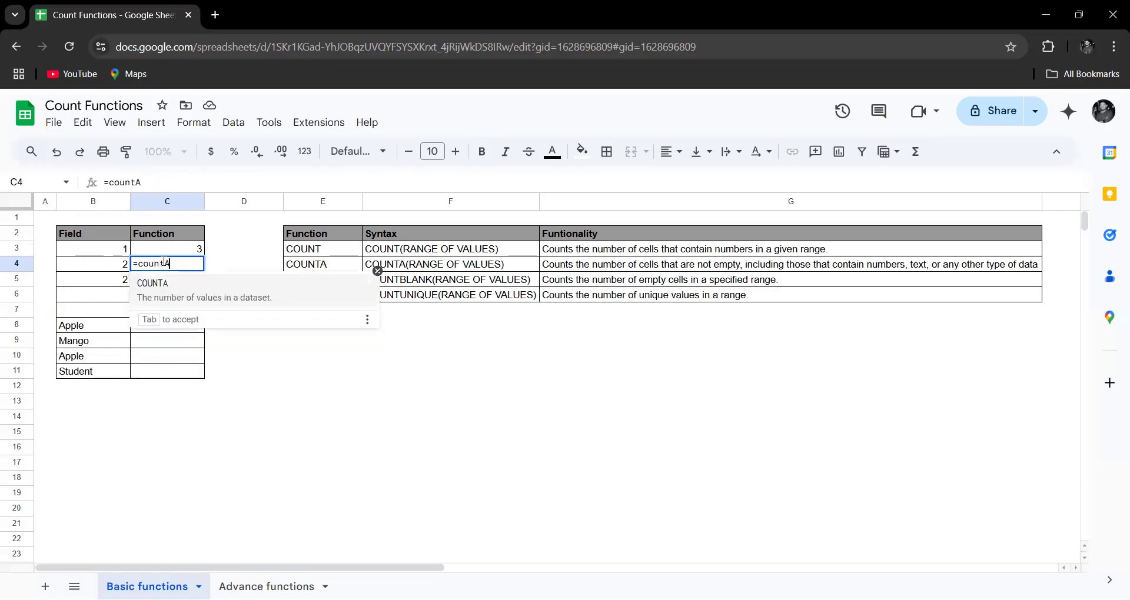
{"action": "type", "text": "("}
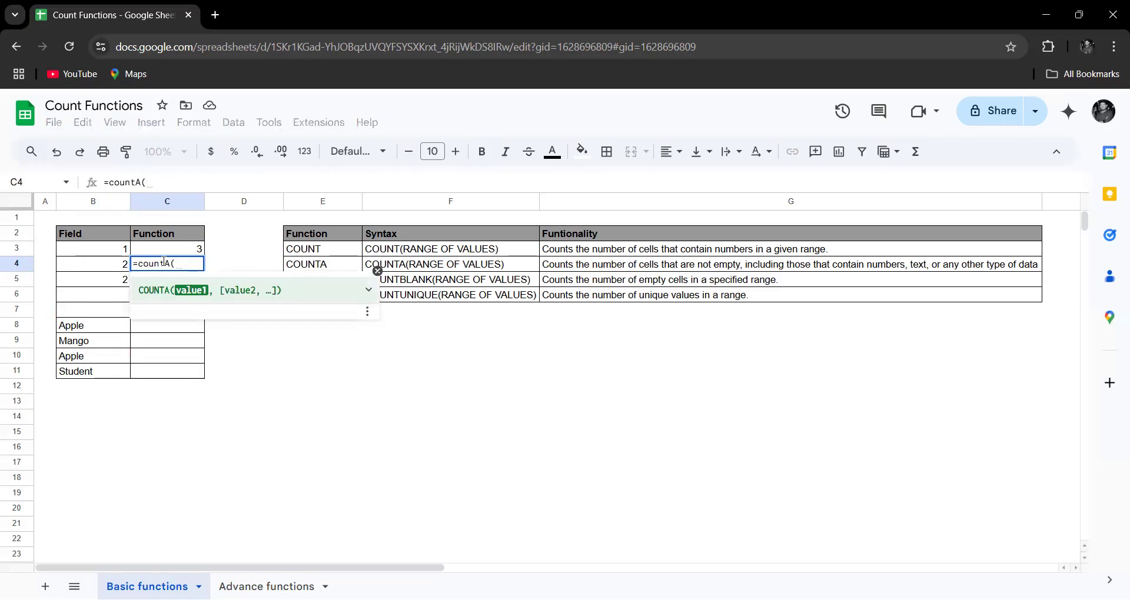
{"action": "left_click_drag", "start_coordinate": [103, 236], "coordinate": [101, 372]}
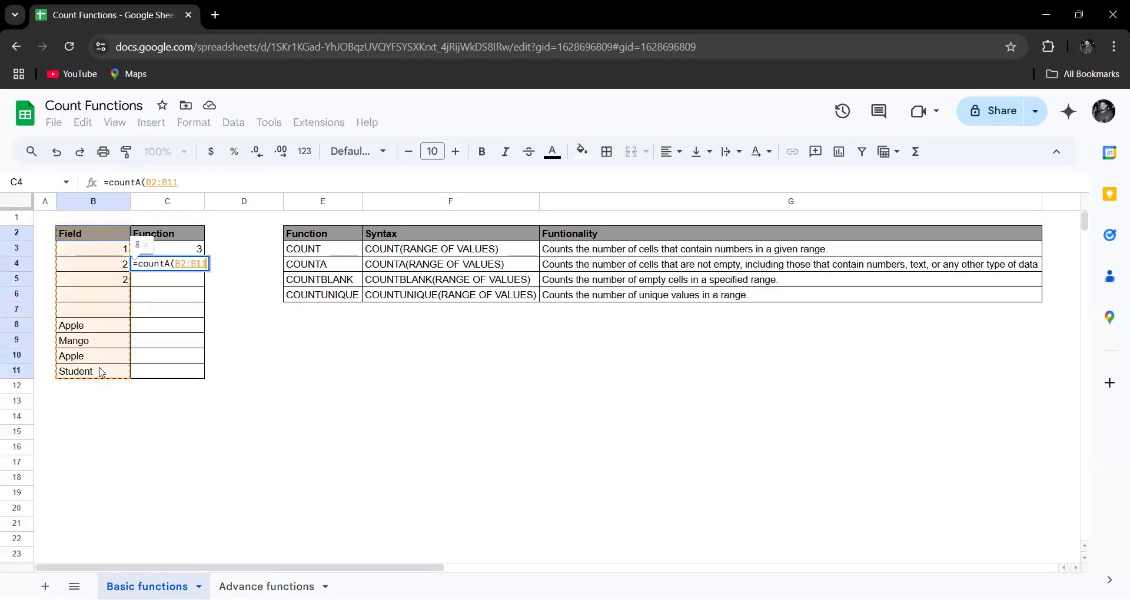
{"action": "key", "text": "Return"}
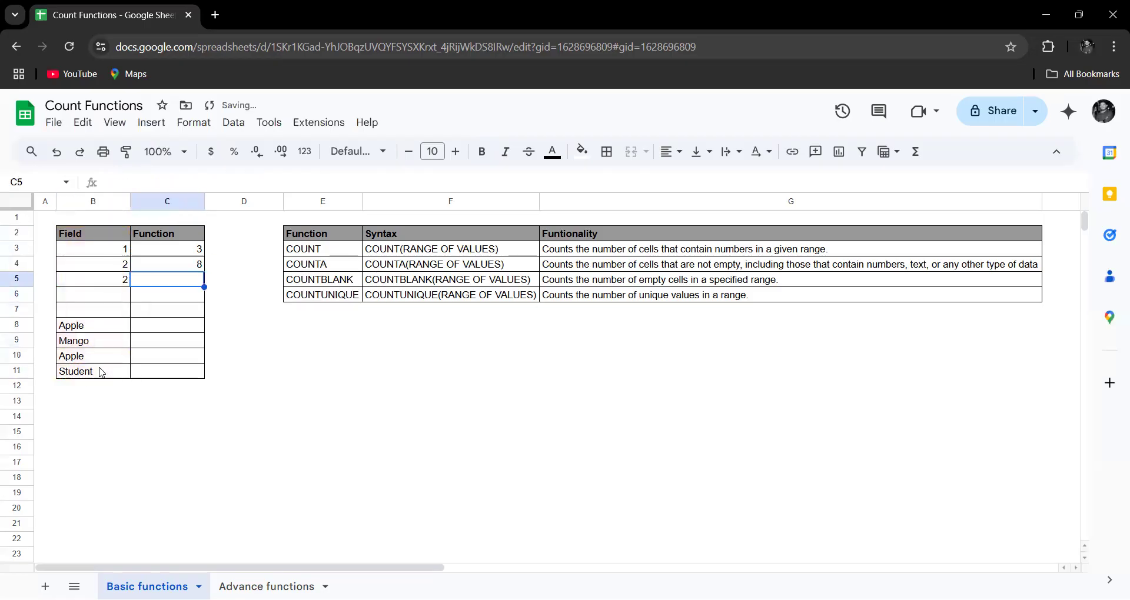
Change the start of the COUNTA range in C4 to B3 so the formula reads =countA(B3:B11).
{"action": "left_click", "coordinate": [186, 268]}
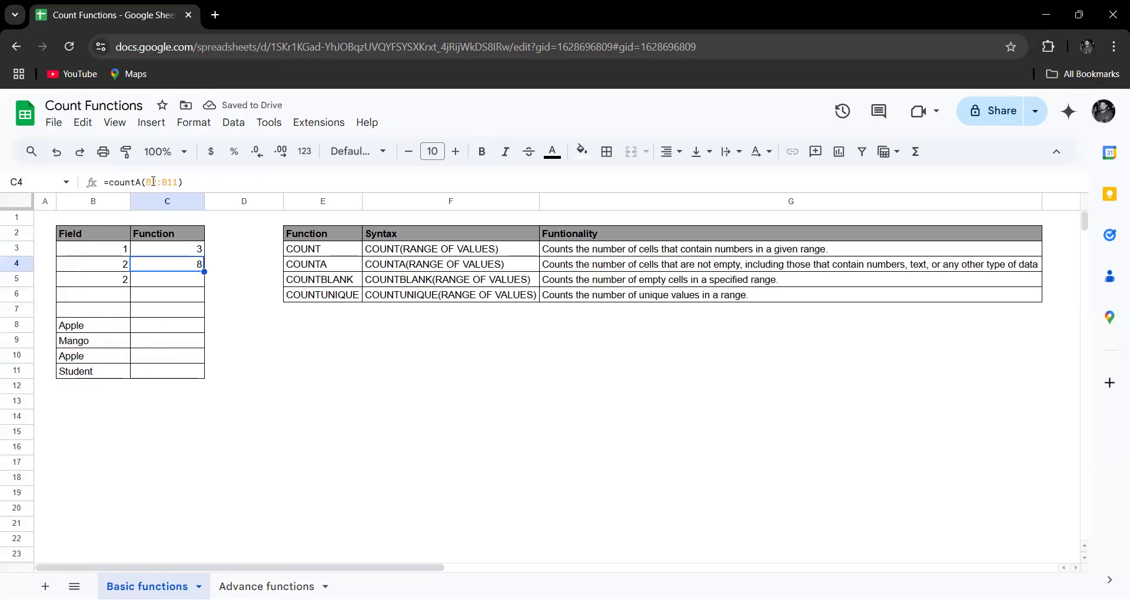
{"action": "left_click", "coordinate": [157, 180]}
{"action": "key", "text": "BackSpace"}
{"action": "type", "text": "3"}
{"action": "key", "text": "Return"}
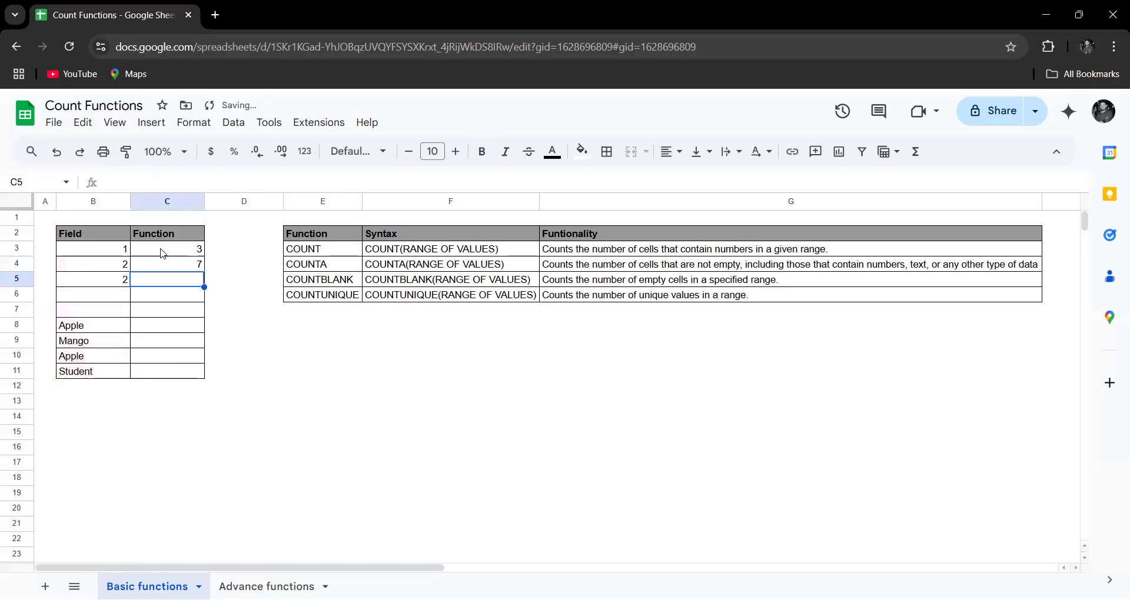
Enter the formula =COUNTBLANK(B3:B11) in cell C5 to count the empty Field cells.
{"action": "left_click_drag", "start_coordinate": [121, 251], "coordinate": [108, 379]}
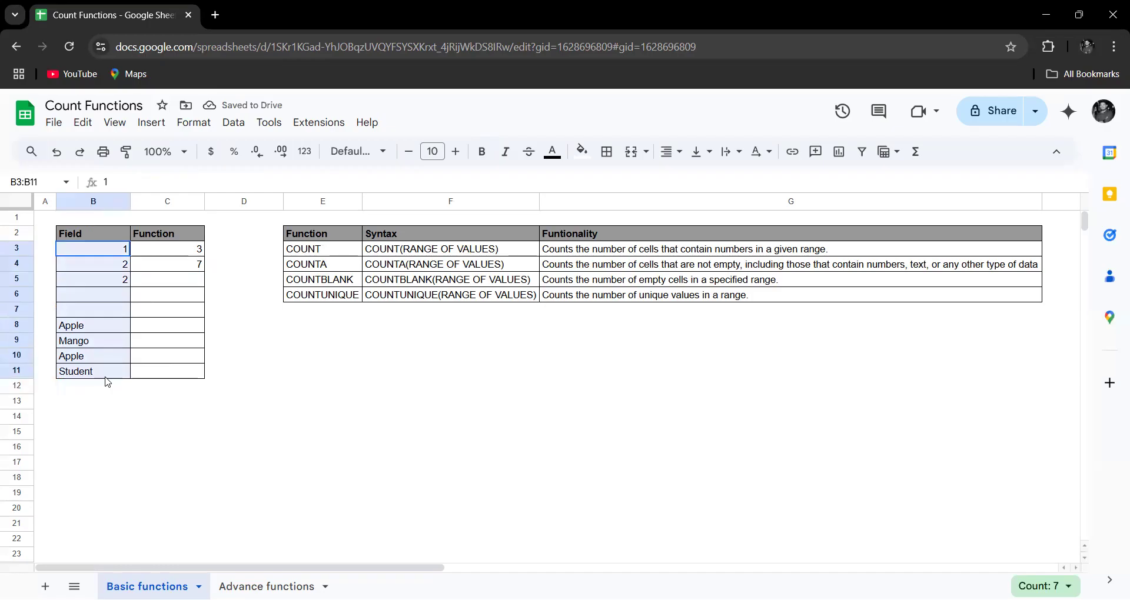
{"action": "left_click", "coordinate": [182, 280]}
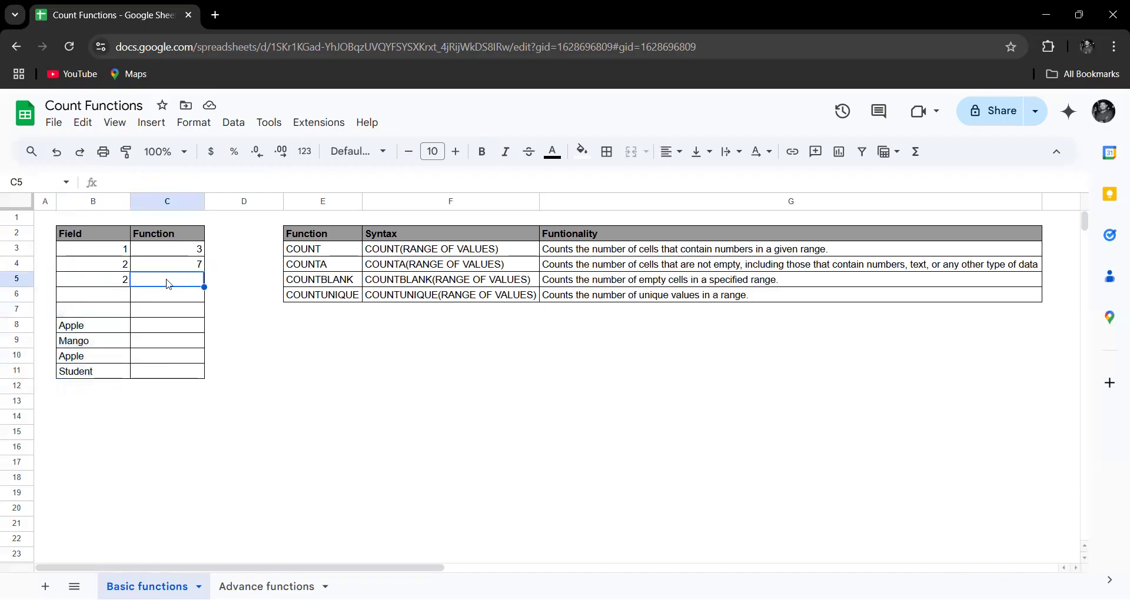
{"action": "type", "text": "=count"}
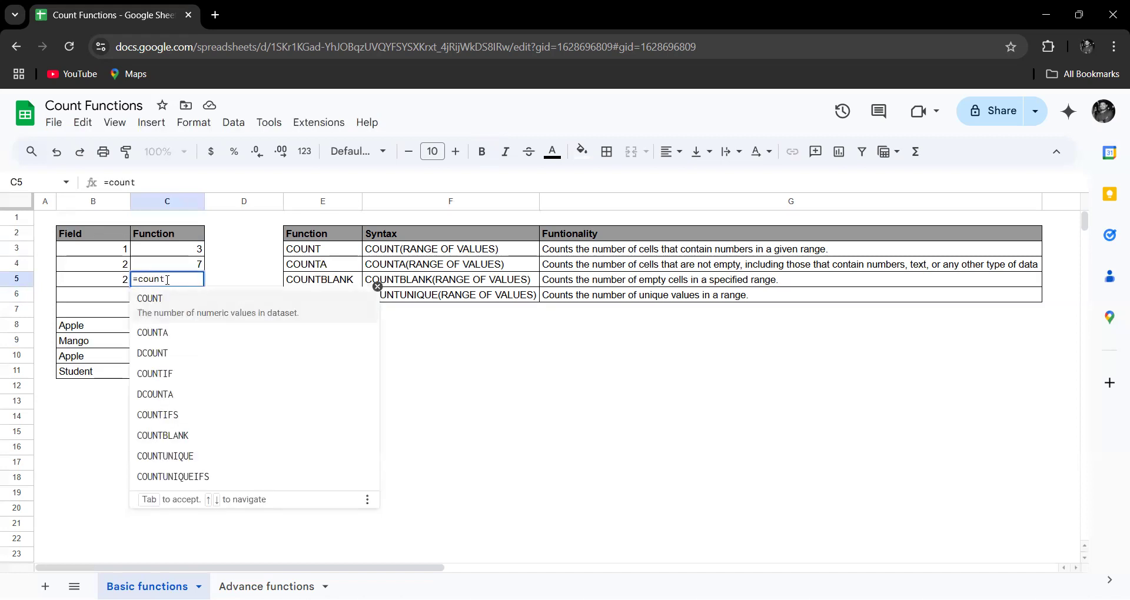
{"action": "type", "text": "blank"}
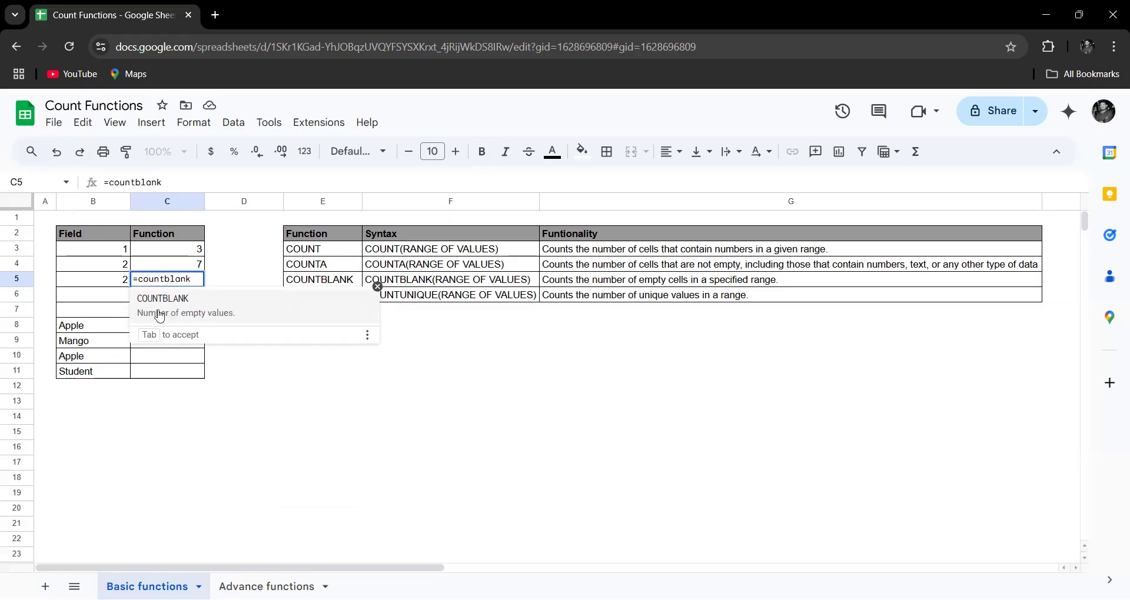
{"action": "left_click", "coordinate": [197, 312]}
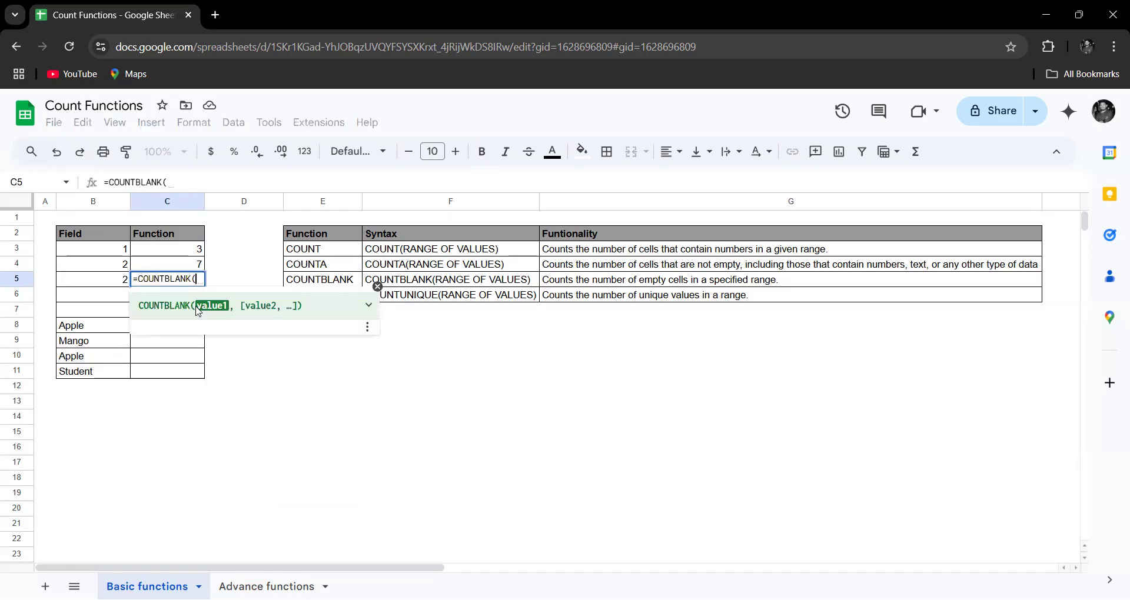
{"action": "left_click", "coordinate": [106, 249]}
{"action": "left_click_drag", "start_coordinate": [108, 273], "coordinate": [104, 375]}
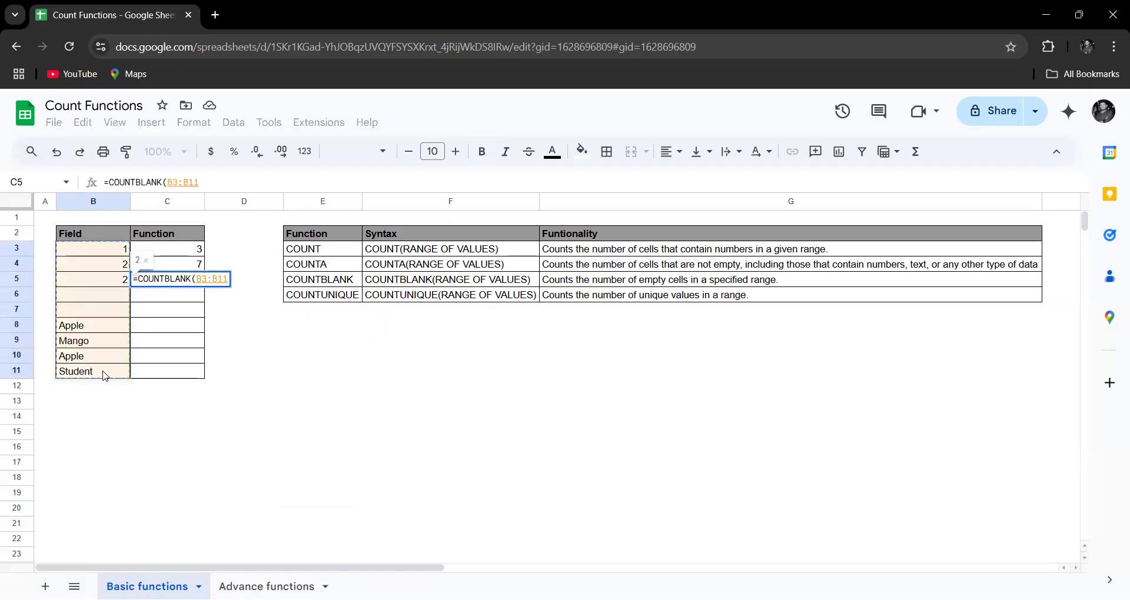
{"action": "key", "text": "Return"}
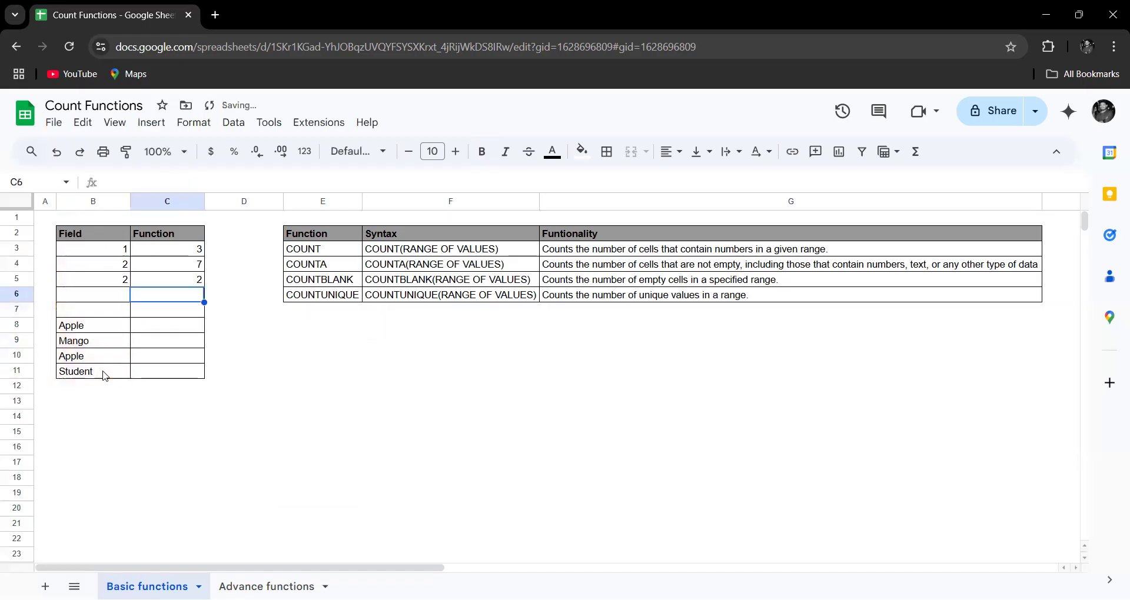
Clear the Apple entry in B8 to test the COUNTBLANK formula in C5, and undo the deletion.
{"action": "left_click", "coordinate": [187, 287]}
{"action": "left_click", "coordinate": [106, 297]}
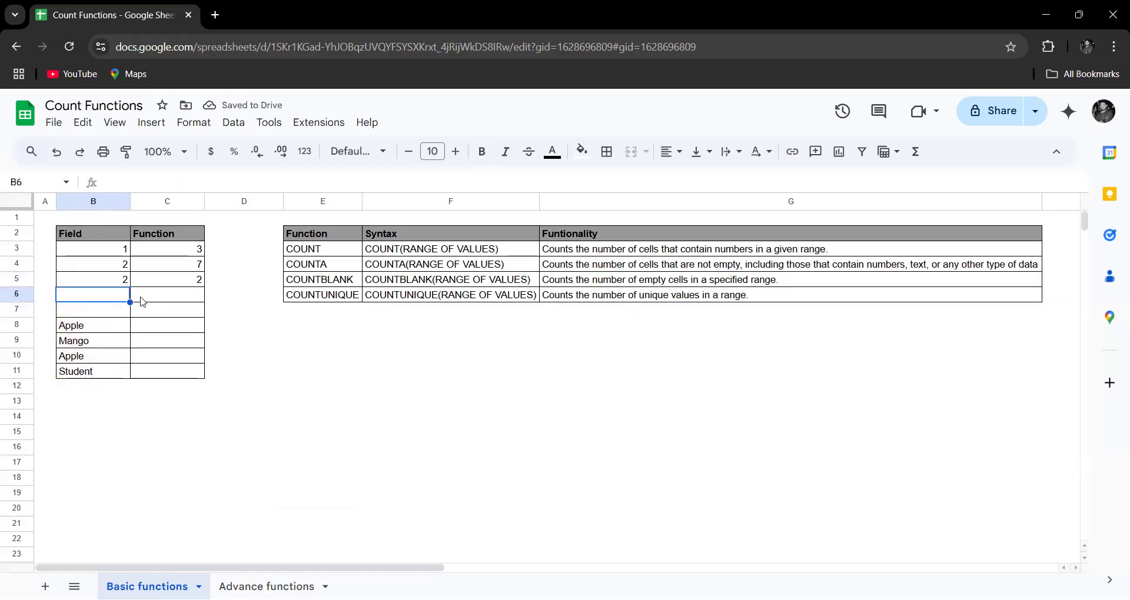
{"action": "left_click", "coordinate": [92, 331]}
{"action": "key", "text": "Delete"}
{"action": "left_click", "coordinate": [186, 279]}
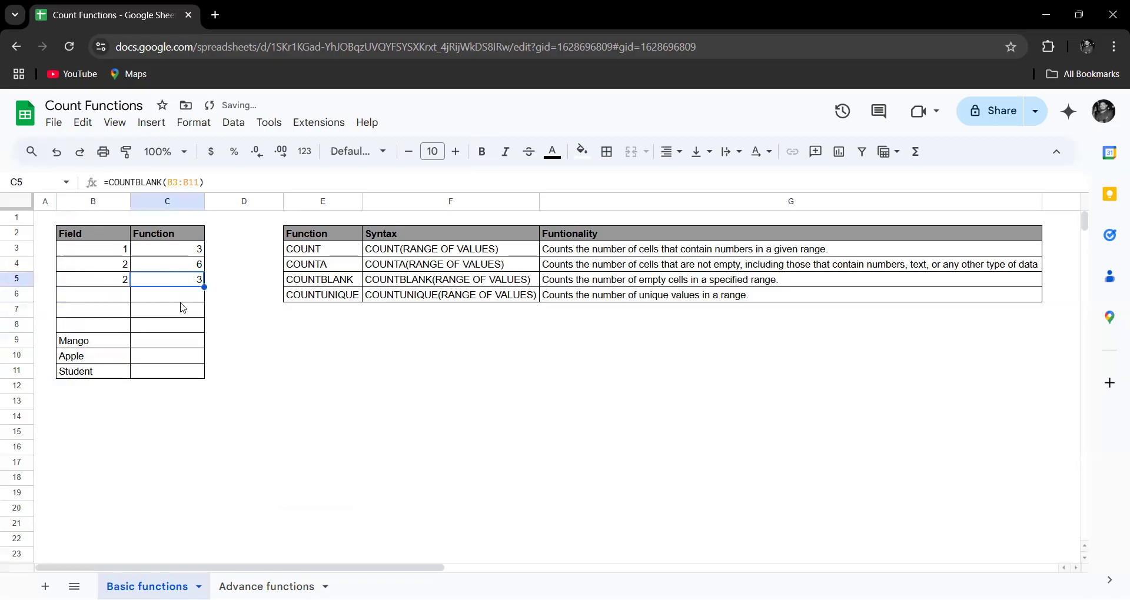
{"action": "key", "text": "ctrl+z"}
Enter the formula =COUNTUNIQUE(B3:B11) in cell C6 to count the distinct Field values.
{"action": "left_click", "coordinate": [173, 300]}
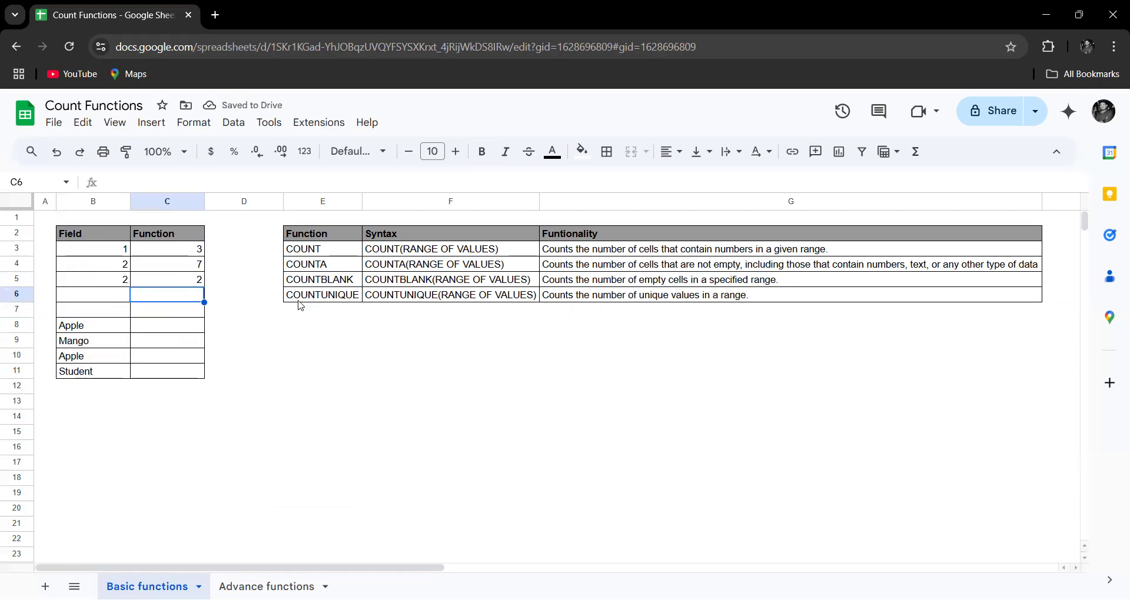
{"action": "type", "text": "=co"}
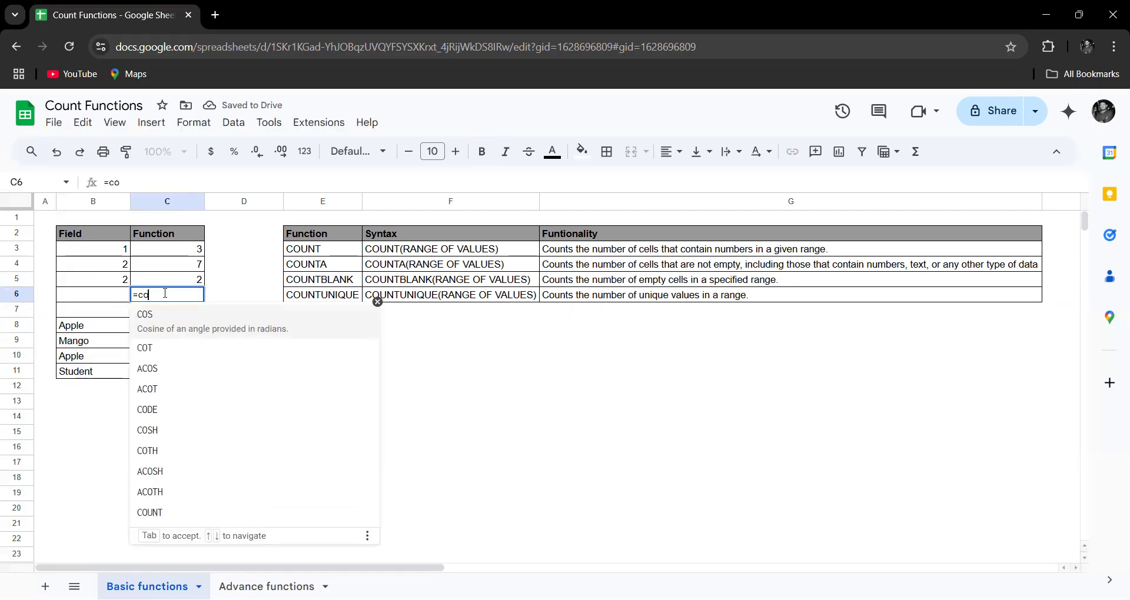
{"action": "type", "text": "untun"}
{"action": "key", "text": "Tab"}
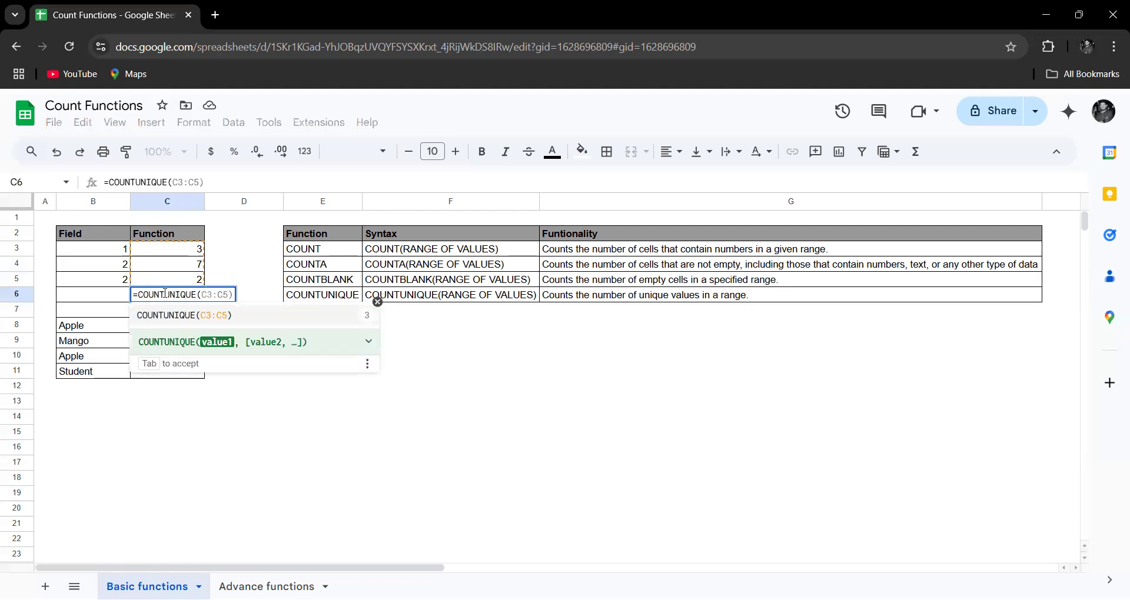
{"action": "left_click_drag", "start_coordinate": [113, 255], "coordinate": [108, 377]}
{"action": "type", "text": ")"}
{"action": "key", "text": "Return"}
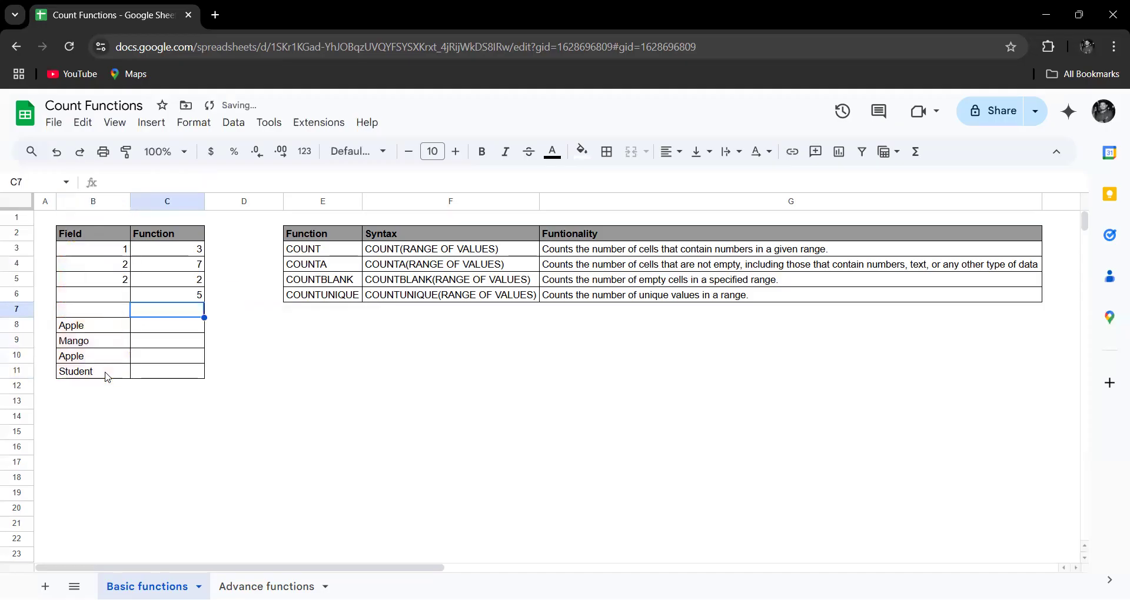
Compare the COUNTUNIQUE result in C6 with the repeated values in B4:B5 and in cells B8 and B10.
{"action": "left_click", "coordinate": [168, 298]}
{"action": "left_click", "coordinate": [106, 266]}
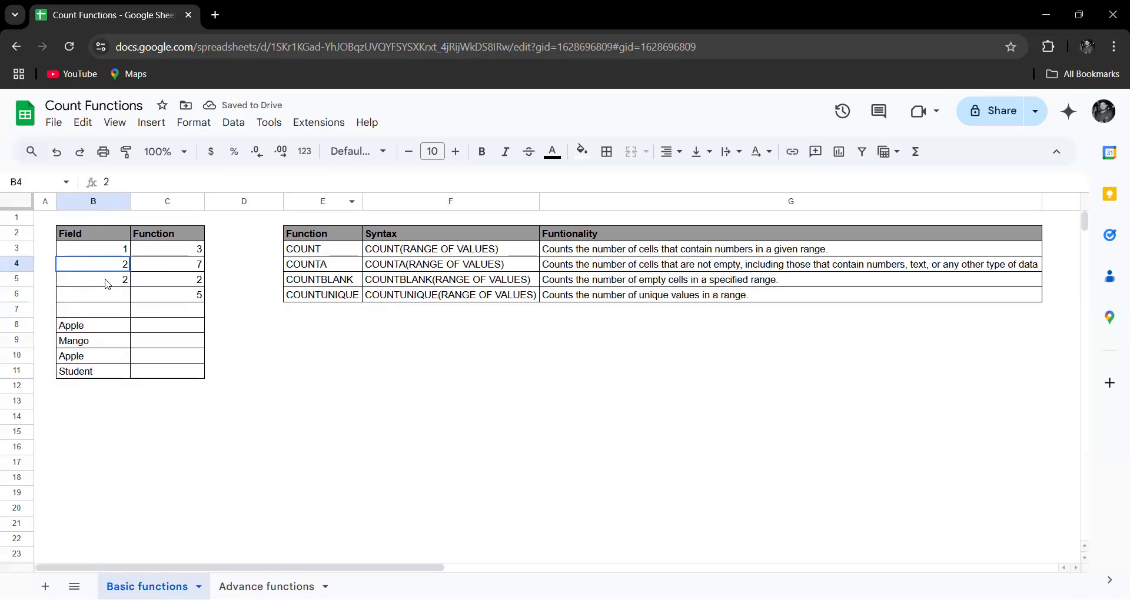
{"action": "left_click_drag", "start_coordinate": [108, 268], "coordinate": [109, 284]}
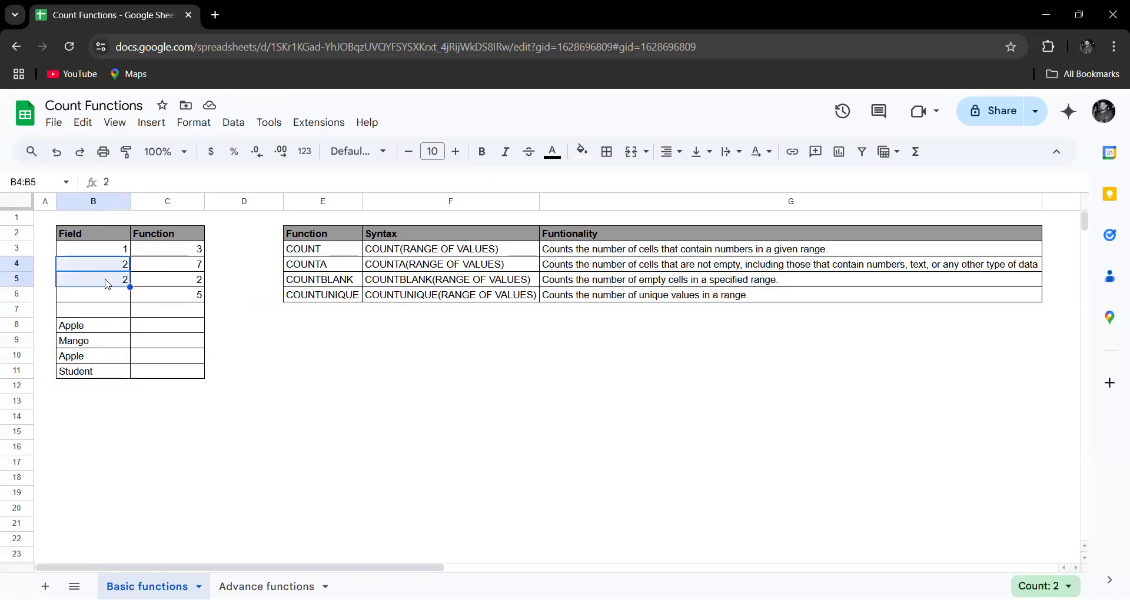
{"action": "left_click", "coordinate": [94, 330]}
{"action": "left_click", "coordinate": [93, 360], "text": "ctrl"}
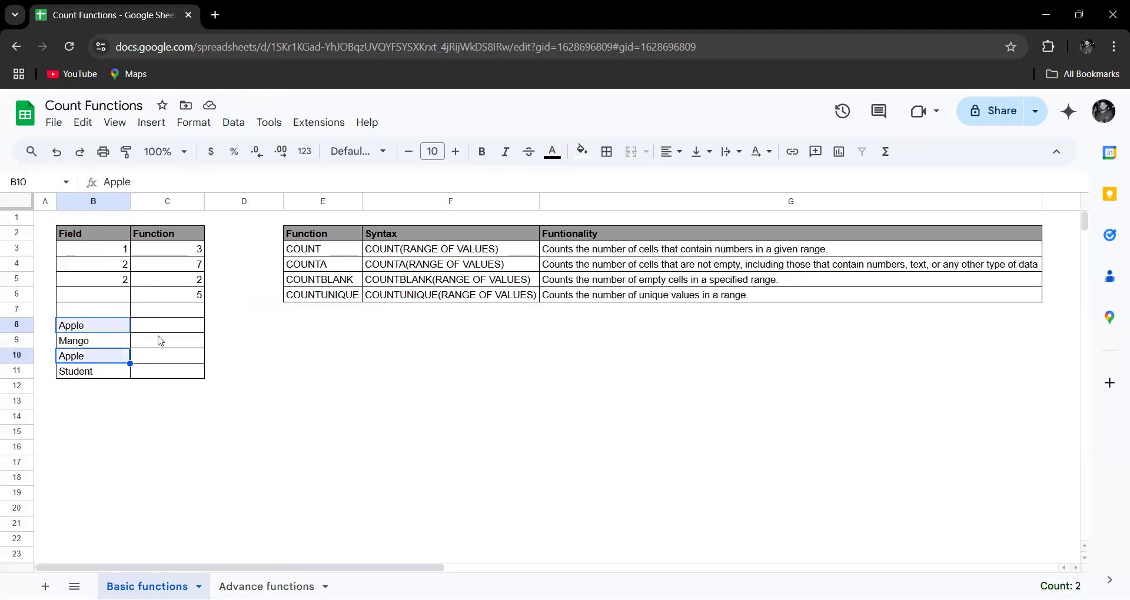
{"action": "left_click_drag", "start_coordinate": [100, 251], "coordinate": [94, 377]}
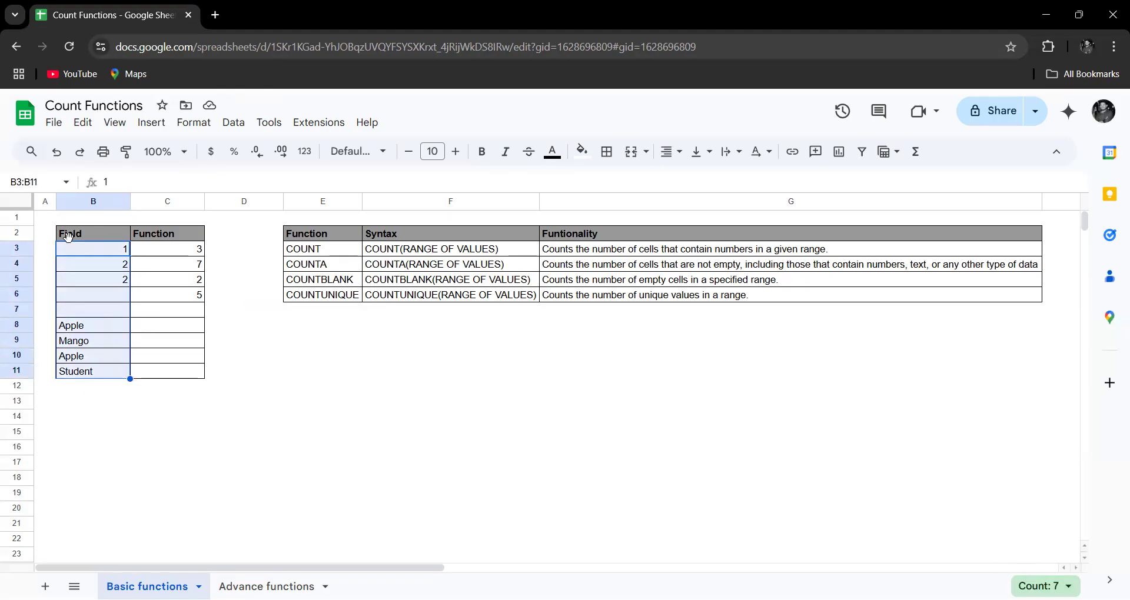
{"action": "left_click", "coordinate": [196, 296]}
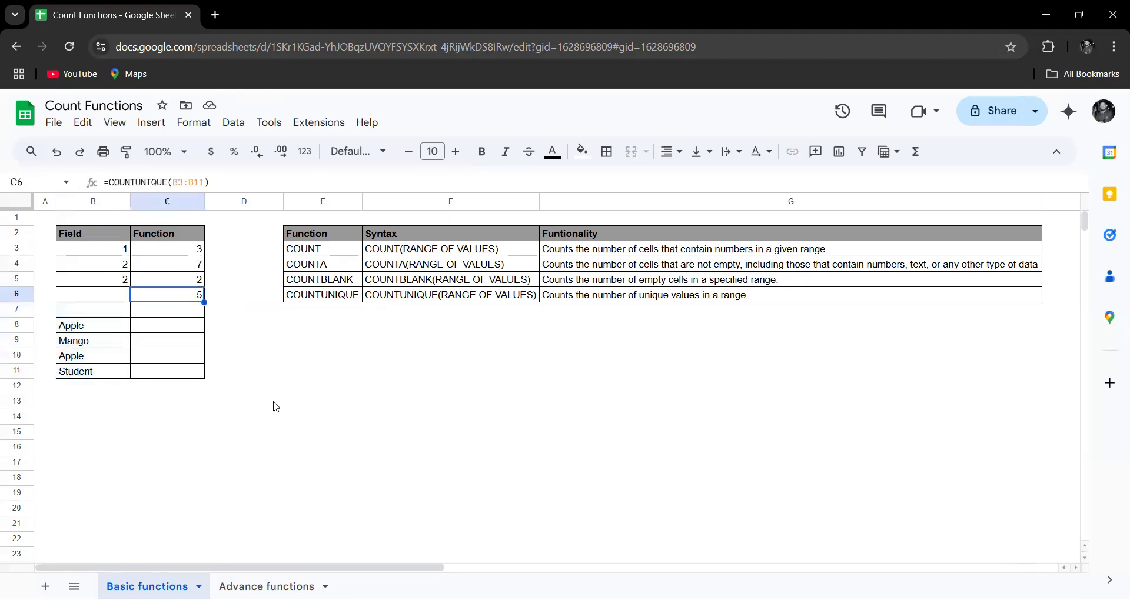
{"action": "left_click", "coordinate": [292, 328]}
{"action": "left_click", "coordinate": [45, 213]}
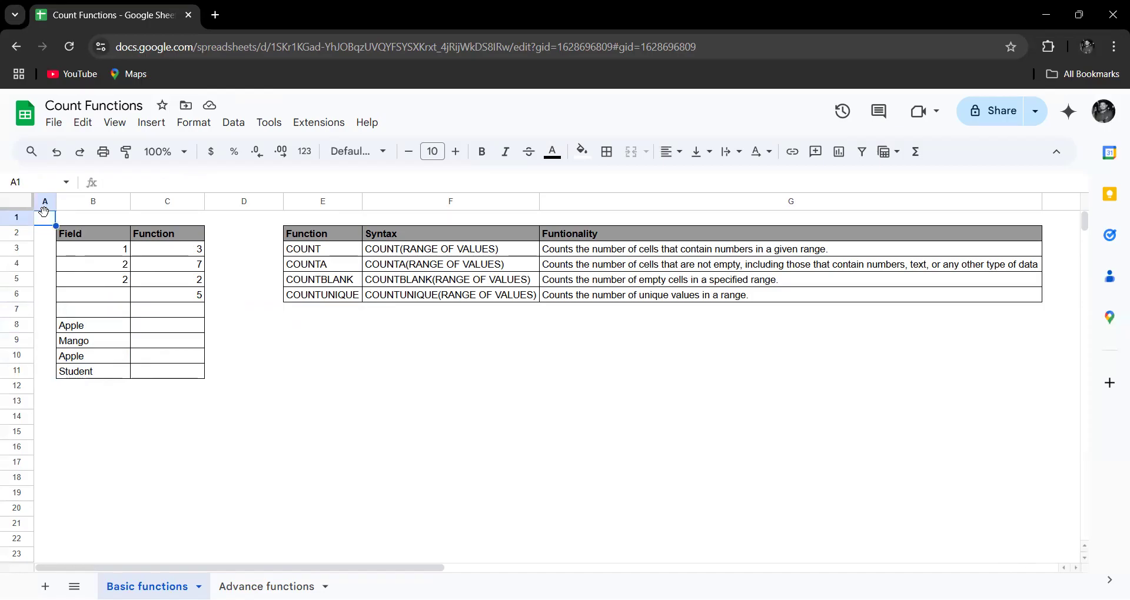
Switch to the Advance functions sheet and look over the functions listed in E3:E5.
{"action": "left_click", "coordinate": [268, 586]}
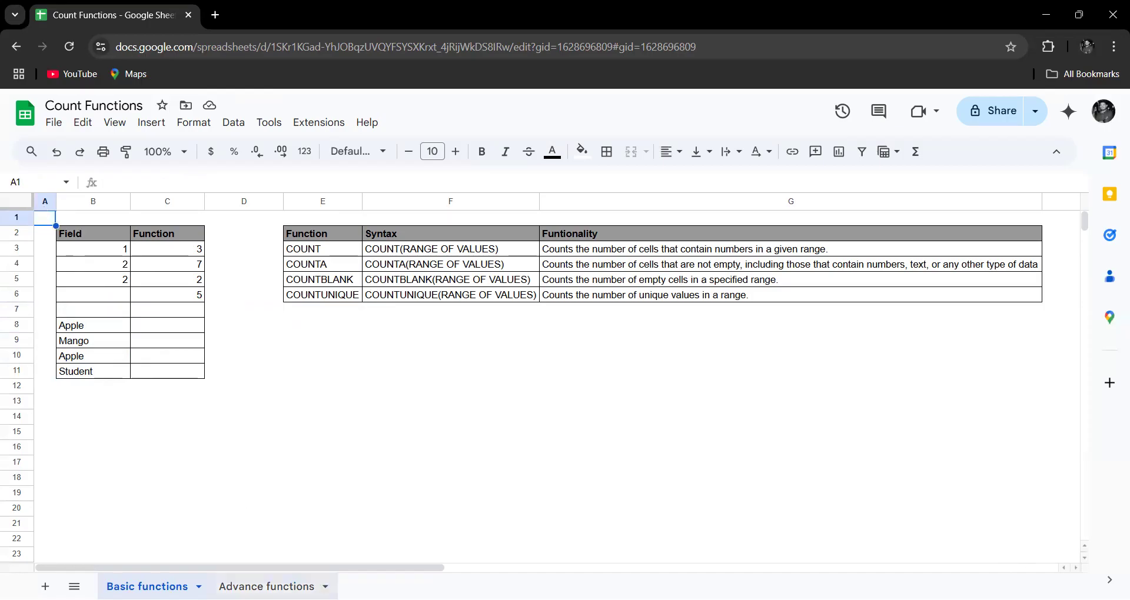
{"action": "left_click", "coordinate": [404, 335]}
{"action": "left_click_drag", "start_coordinate": [262, 250], "coordinate": [261, 283]}
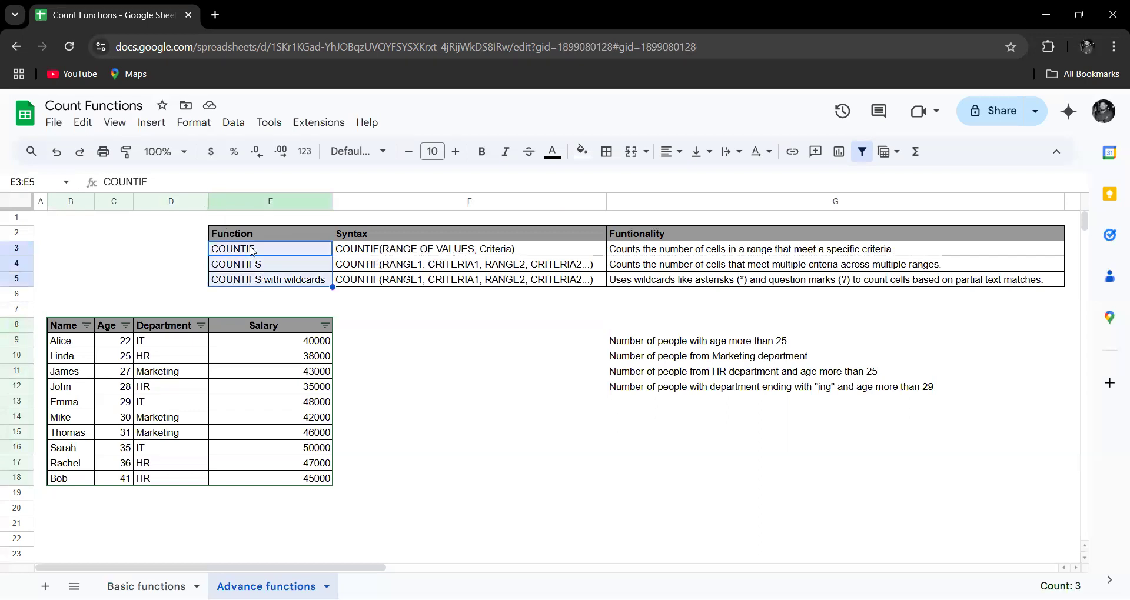
{"action": "left_click", "coordinate": [461, 360]}
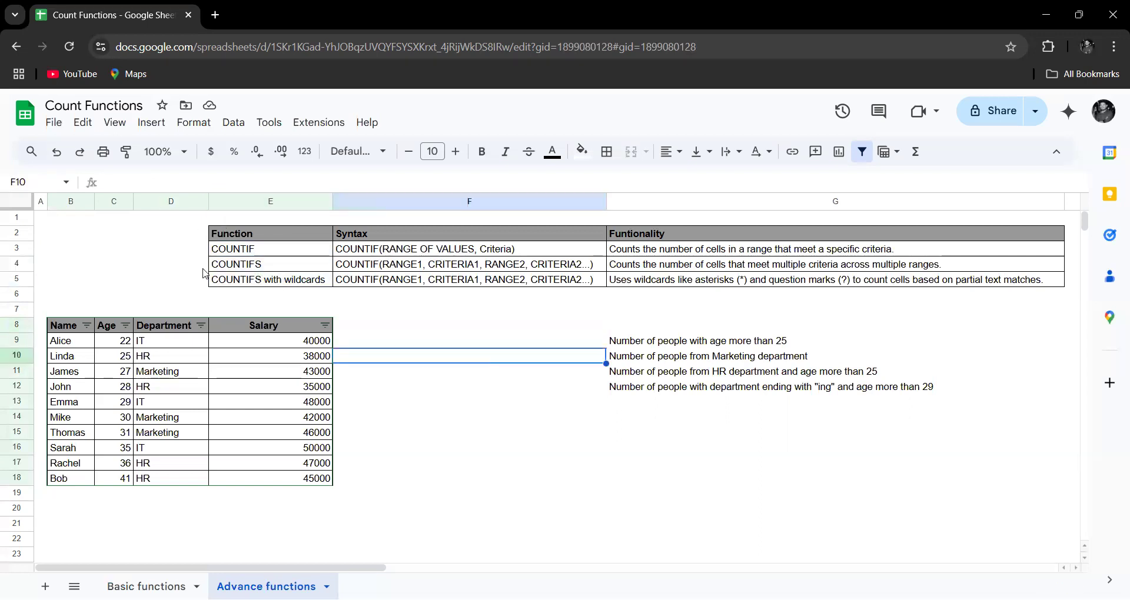
Examine the COUNTIF description in G3 and syntax in F3 in relation to the Age data in the table below.
{"action": "left_click", "coordinate": [266, 253]}
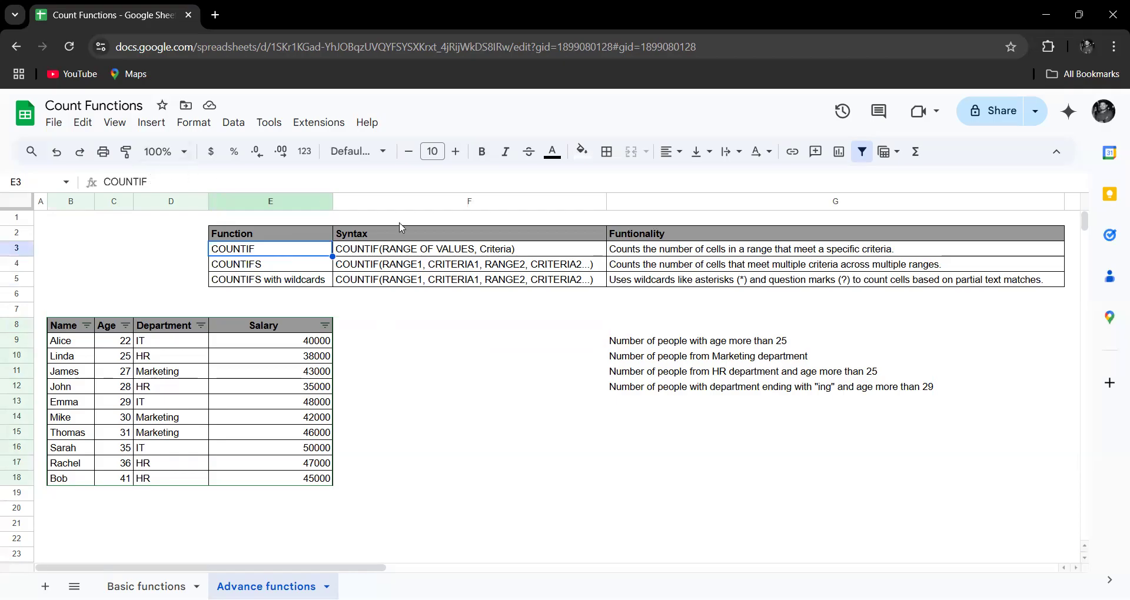
{"action": "left_click", "coordinate": [667, 253]}
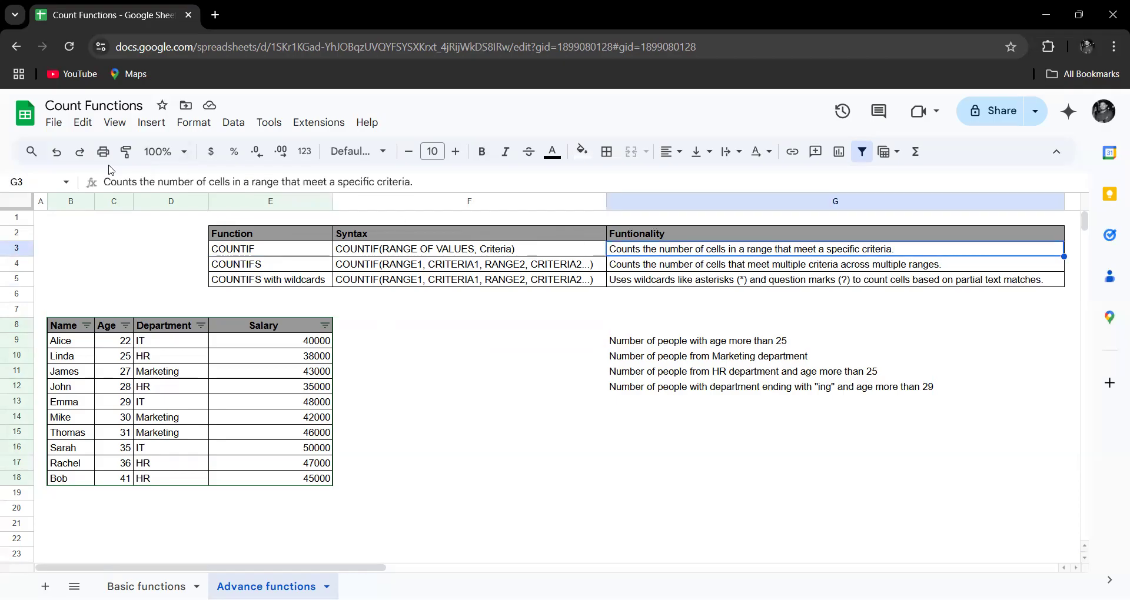
{"action": "left_click_drag", "start_coordinate": [429, 181], "coordinate": [102, 183]}
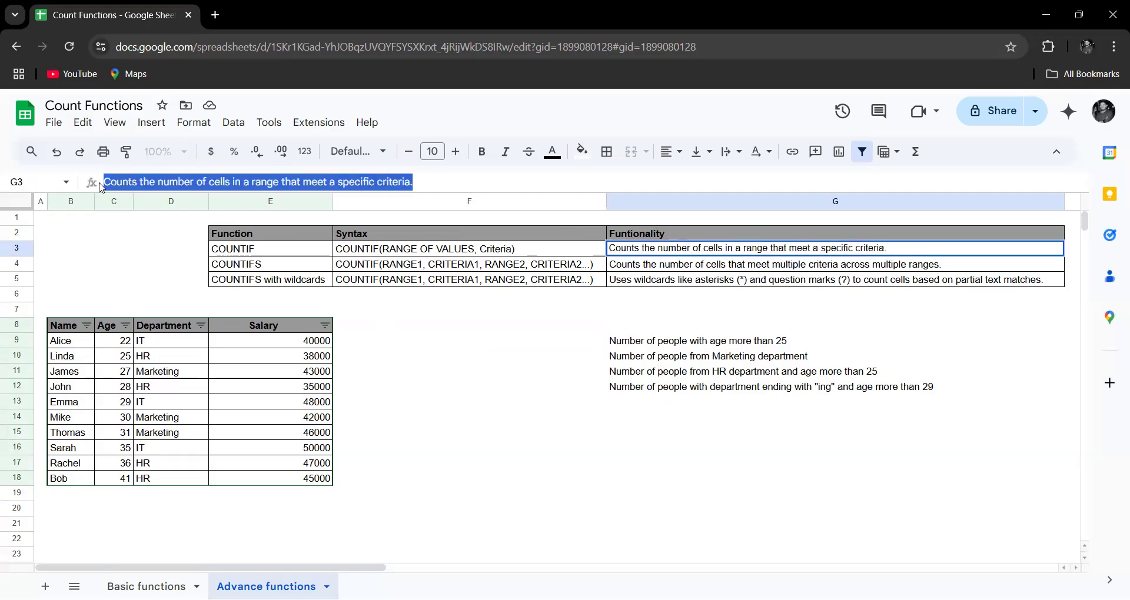
{"action": "left_click", "coordinate": [393, 330]}
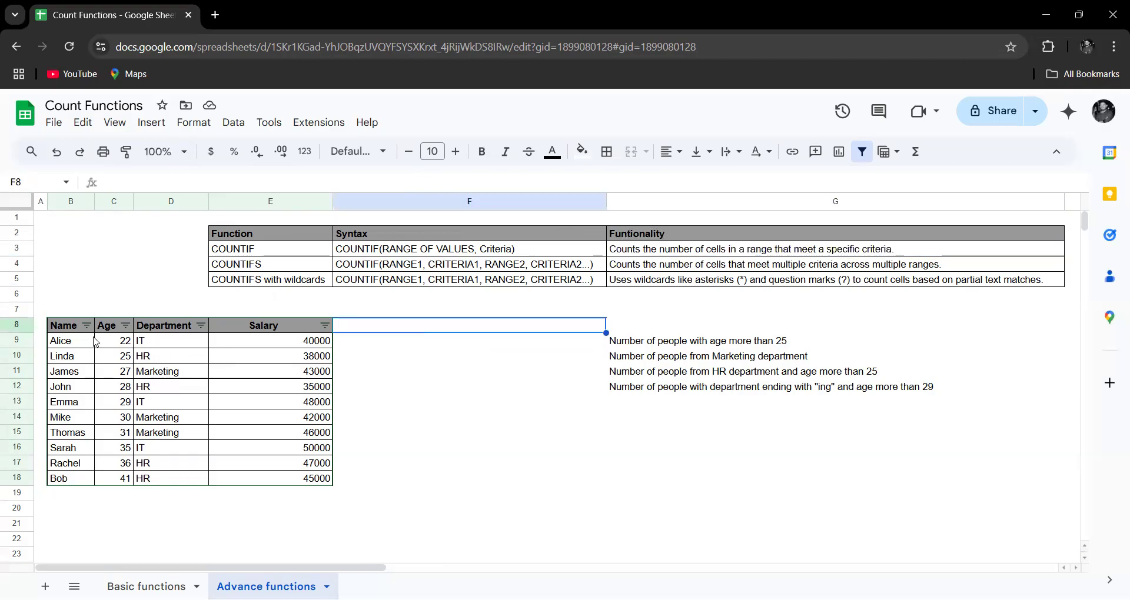
{"action": "left_click", "coordinate": [148, 342]}
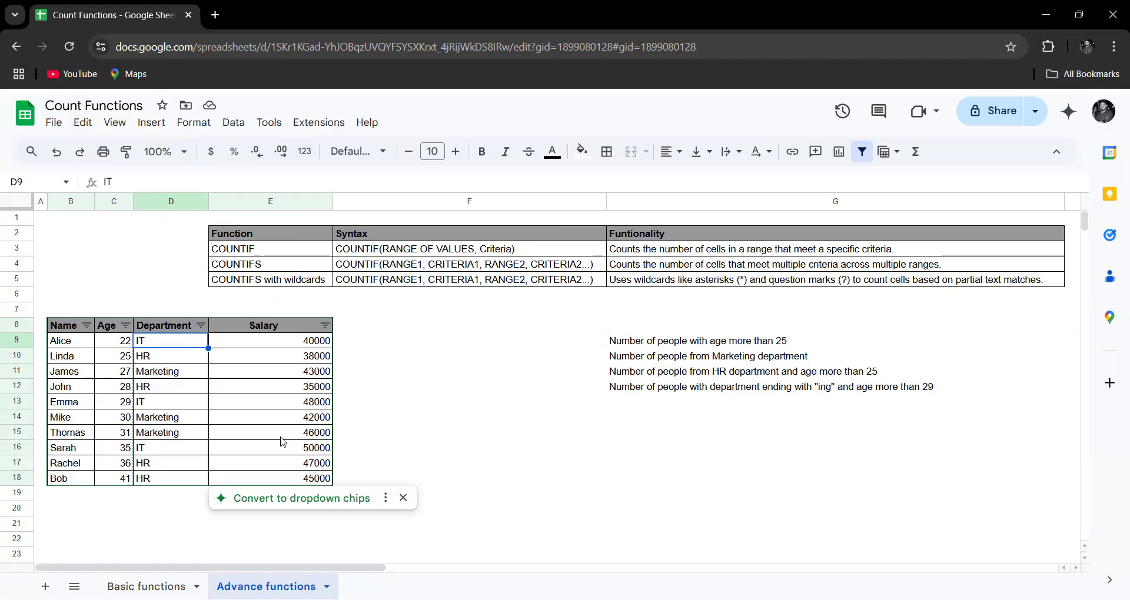
{"action": "left_click", "coordinate": [112, 344]}
{"action": "left_click_drag", "start_coordinate": [113, 375], "coordinate": [113, 388]}
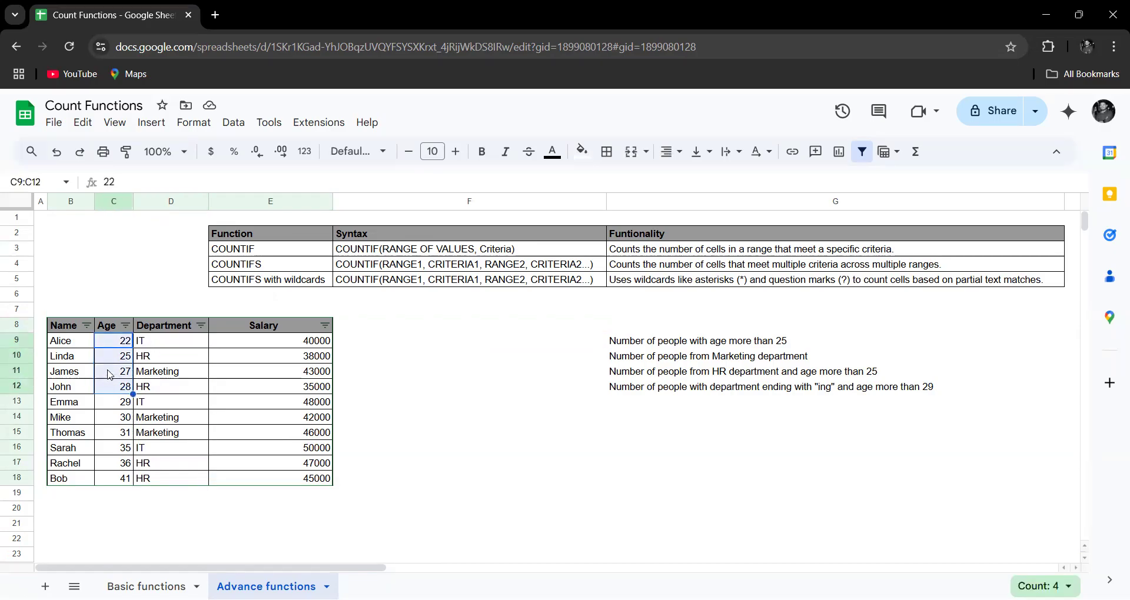
{"action": "left_click", "coordinate": [416, 250]}
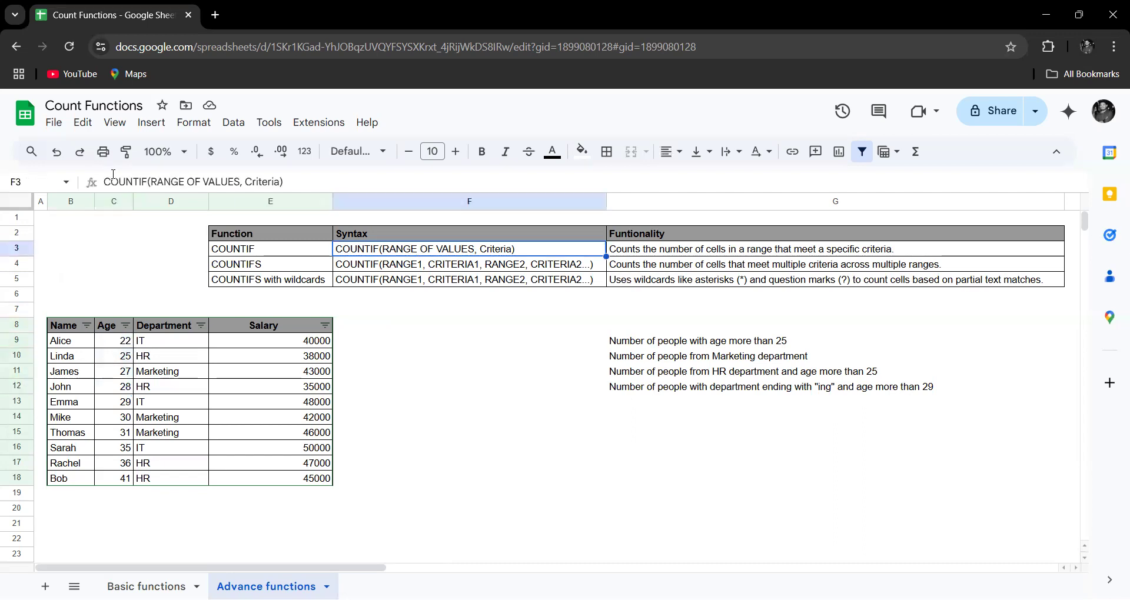
{"action": "left_click_drag", "start_coordinate": [239, 182], "coordinate": [152, 184]}
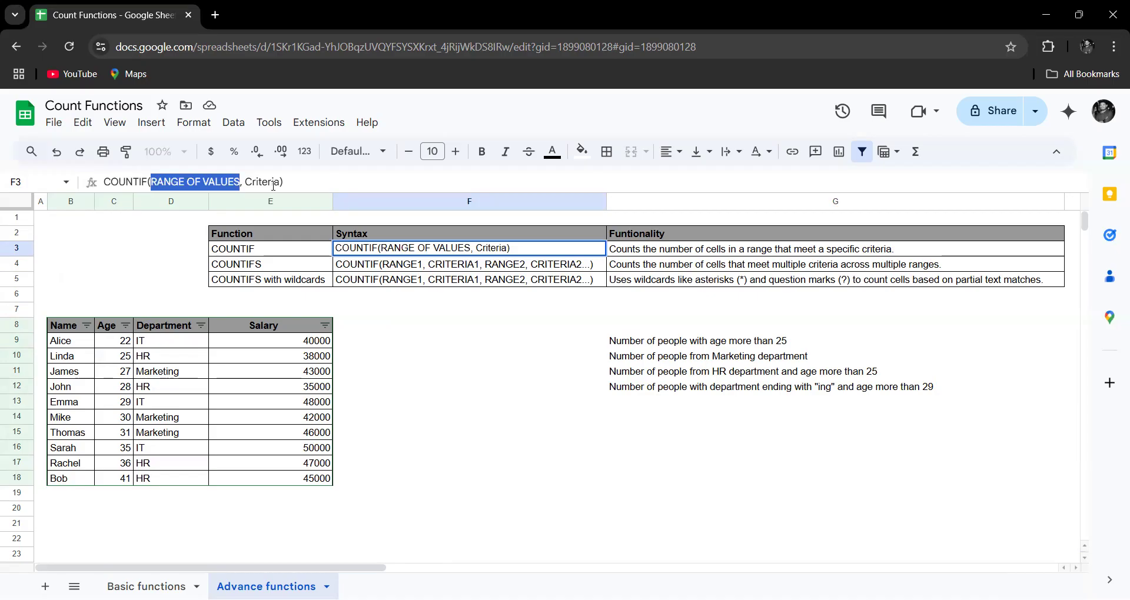
{"action": "key", "text": "Escape"}
Correct the COUNTIFS syntax text in F4 to COUNTIFS(RANGE1, CRITERIA1, RANGE2, CRITERIA2...).
{"action": "left_click", "coordinate": [392, 266]}
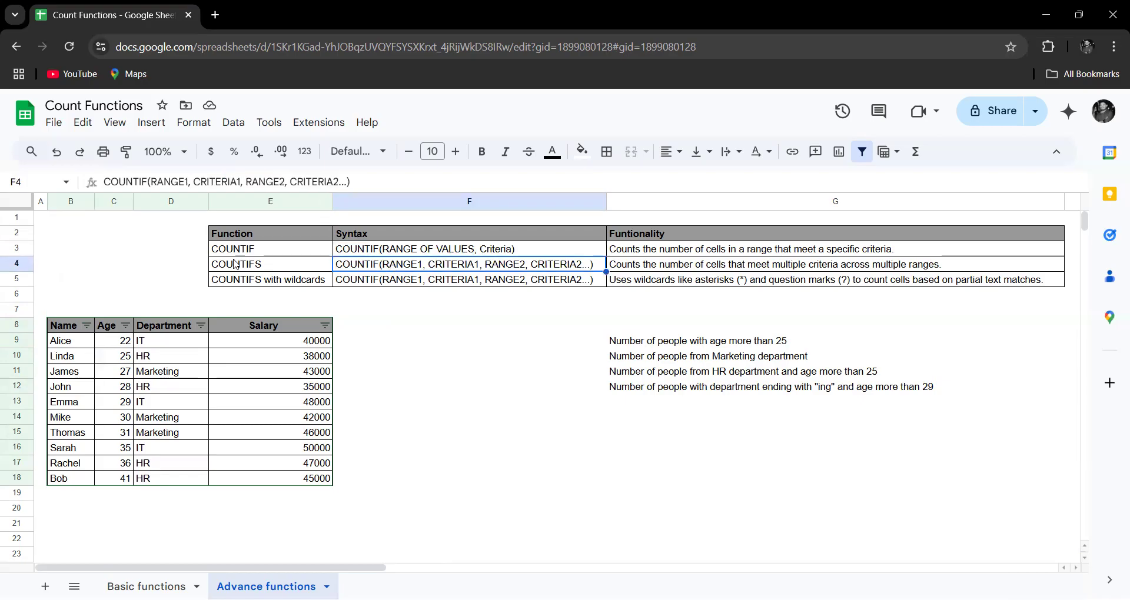
{"action": "left_click", "coordinate": [236, 264]}
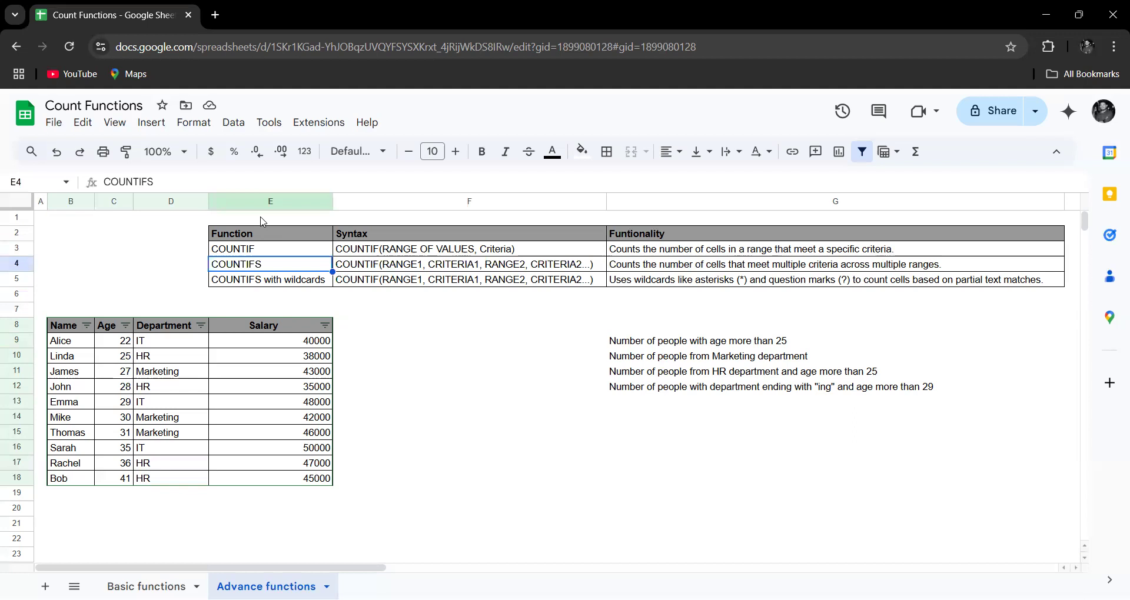
{"action": "left_click", "coordinate": [446, 268]}
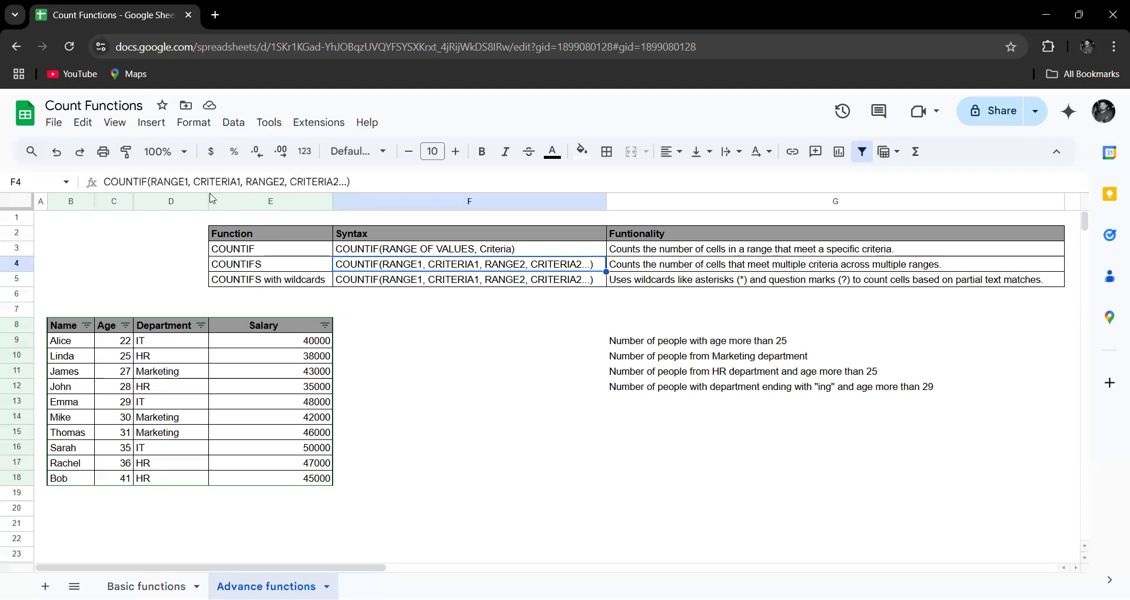
{"action": "left_click", "coordinate": [149, 182]}
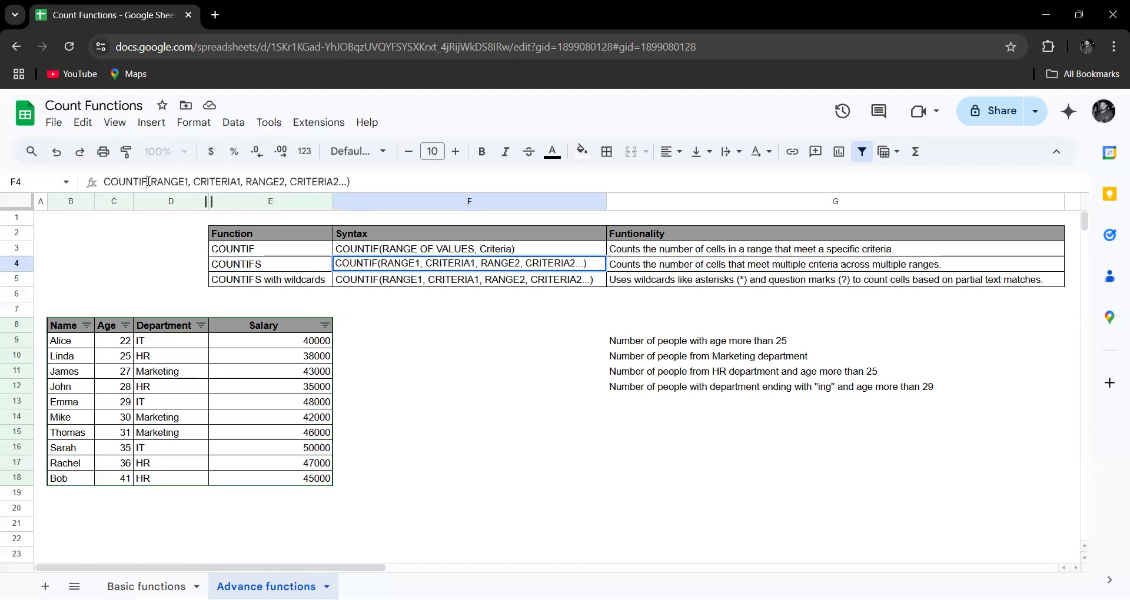
{"action": "type", "text": "S"}
{"action": "key", "text": "Return"}
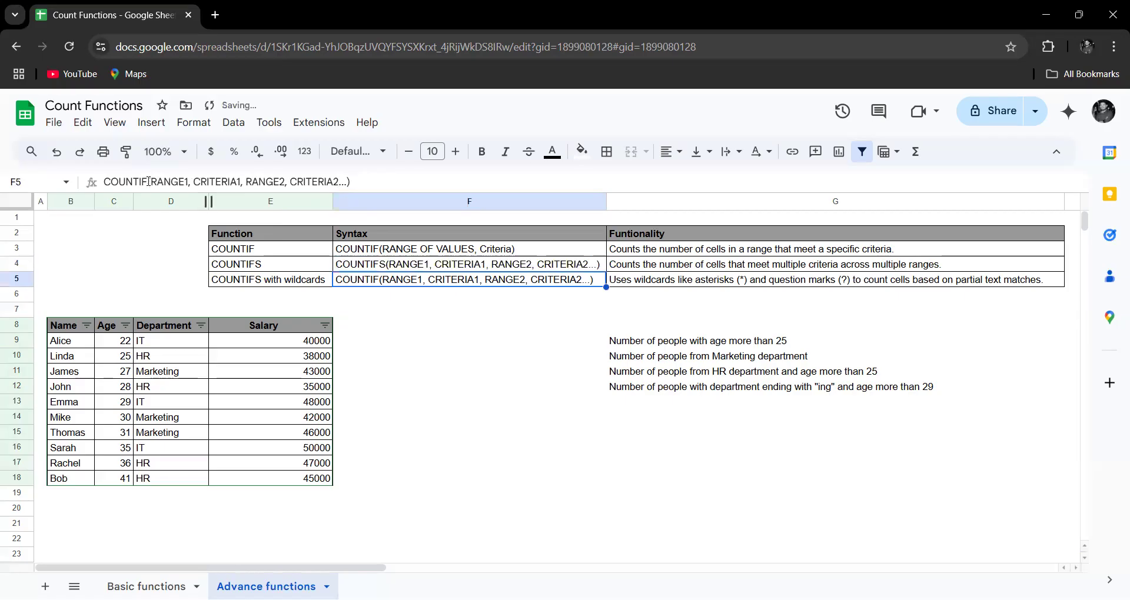
Examine the range and criteria arguments in the COUNTIFS syntax in F4.
{"action": "left_click", "coordinate": [421, 266]}
{"action": "left_click_drag", "start_coordinate": [199, 178], "coordinate": [164, 180]}
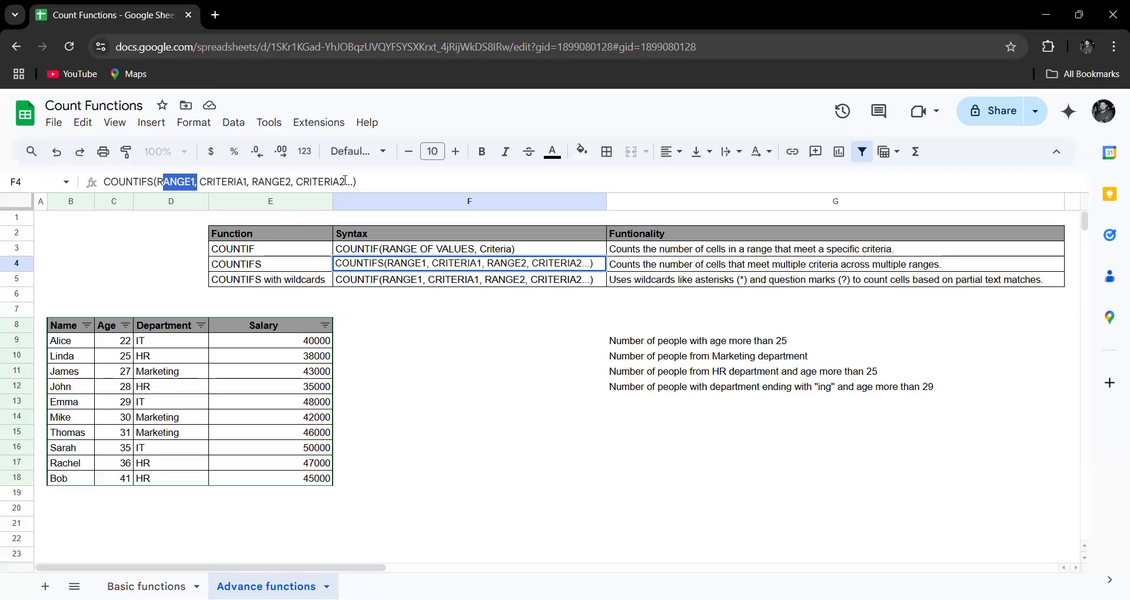
{"action": "left_click", "coordinate": [436, 358]}
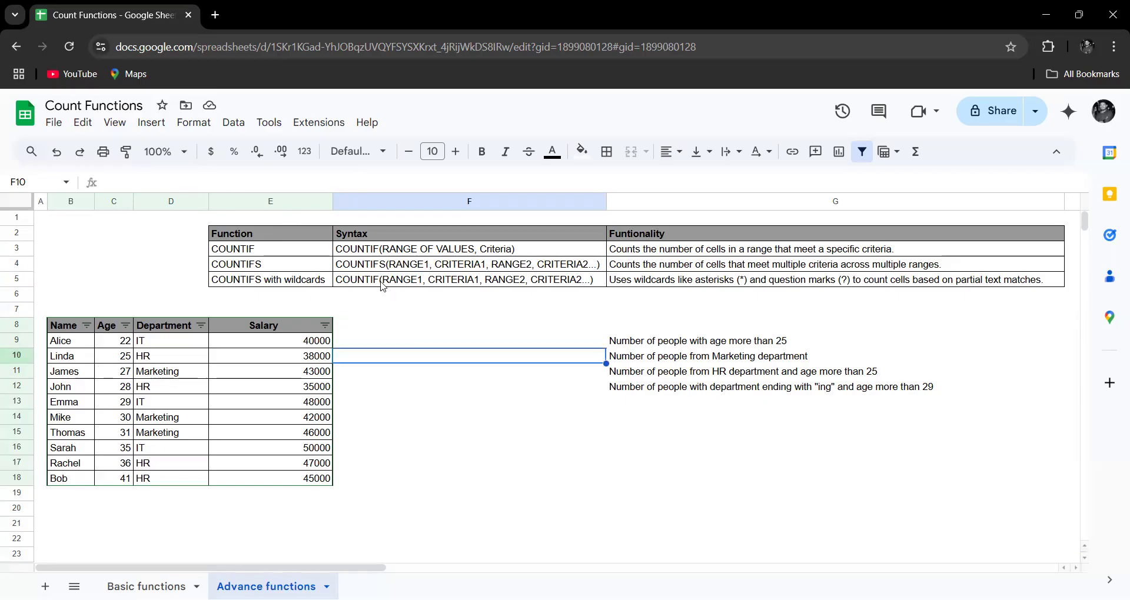
Correct the wildcard function's syntax text in F5 to COUNTIFS(RANGE1, CRITERIA1, RANGE2, CRITERIA2...).
{"action": "left_click", "coordinate": [382, 281]}
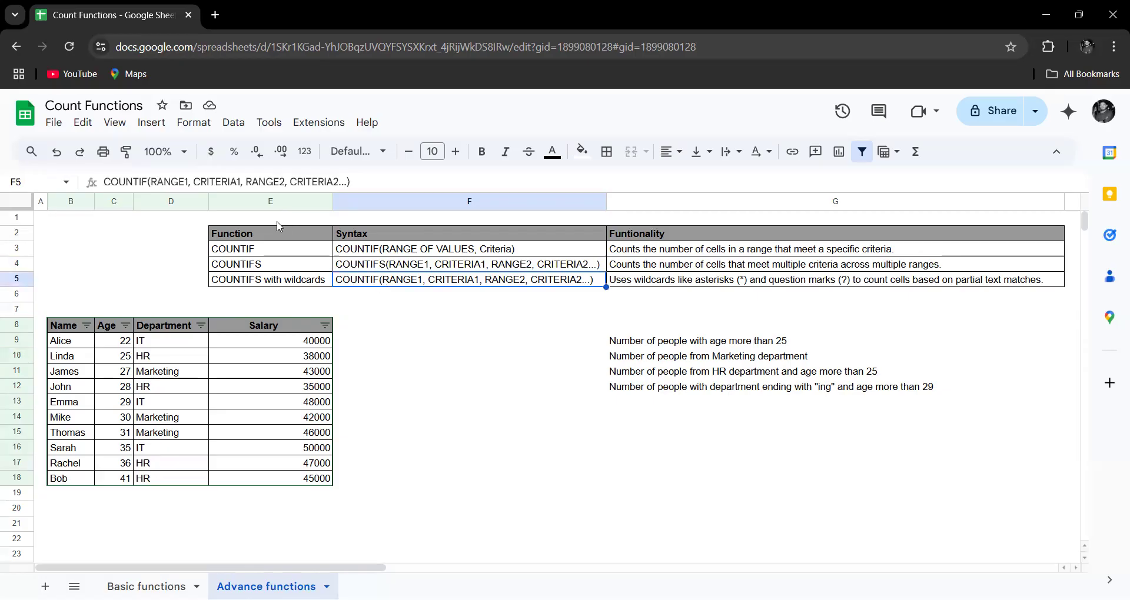
{"action": "left_click", "coordinate": [148, 182]}
{"action": "type", "text": "S"}
{"action": "left_click", "coordinate": [472, 360]}
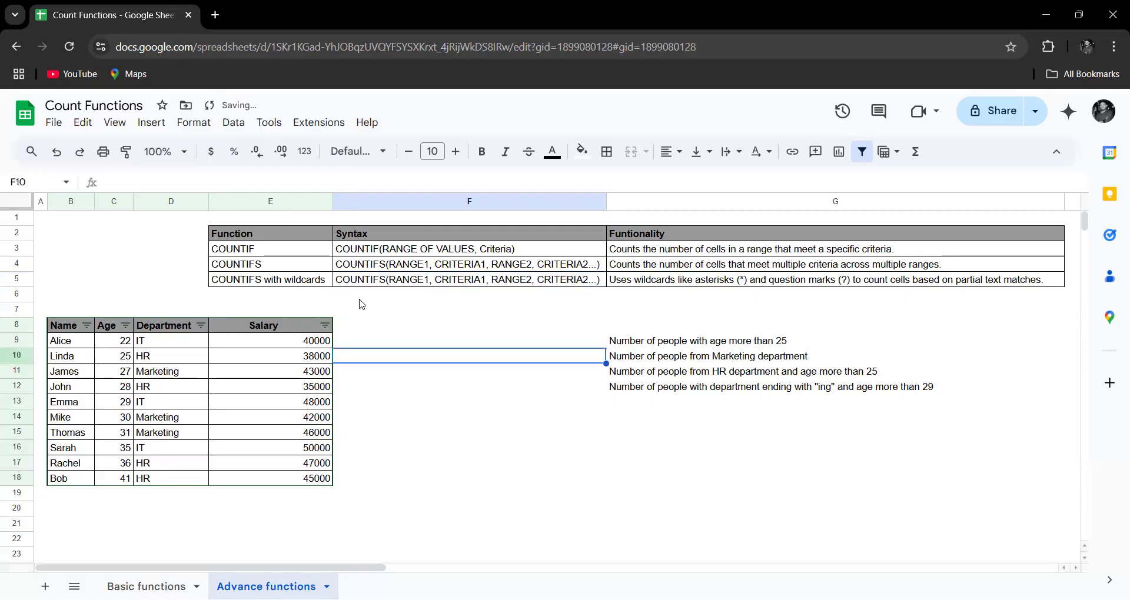
Compare the COUNTIFS and COUNTIFS with wildcards entries in E4:E5.
{"action": "left_click", "coordinate": [314, 284]}
{"action": "left_click_drag", "start_coordinate": [239, 180], "coordinate": [111, 181]}
{"action": "left_click", "coordinate": [423, 370]}
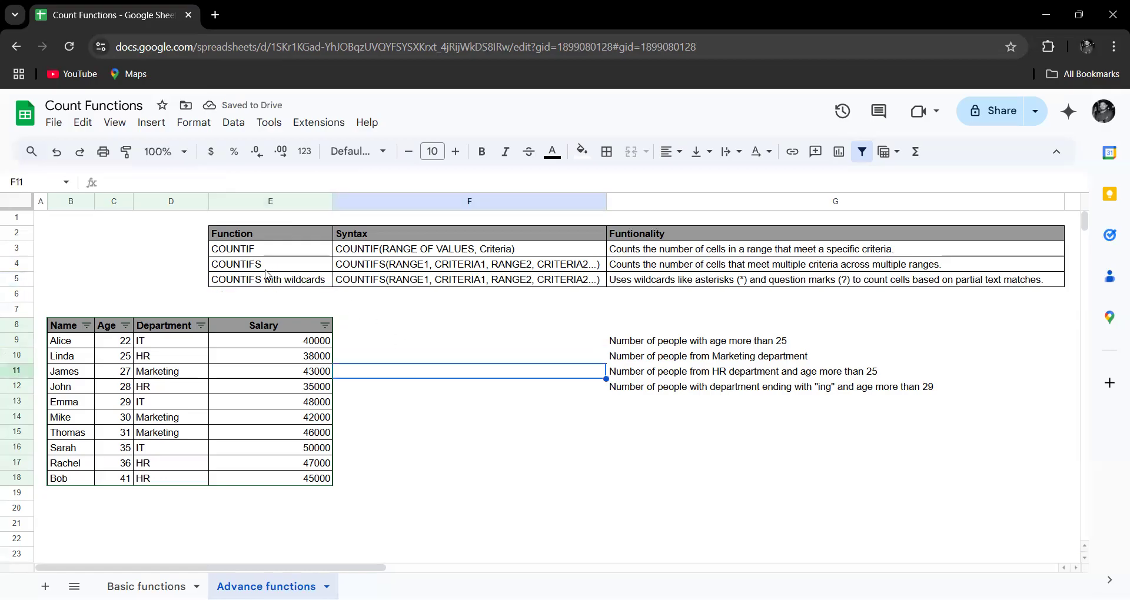
{"action": "left_click", "coordinate": [266, 266]}
{"action": "left_click_drag", "start_coordinate": [269, 276], "coordinate": [270, 268]}
{"action": "left_click", "coordinate": [396, 328]}
{"action": "left_click", "coordinate": [308, 284]}
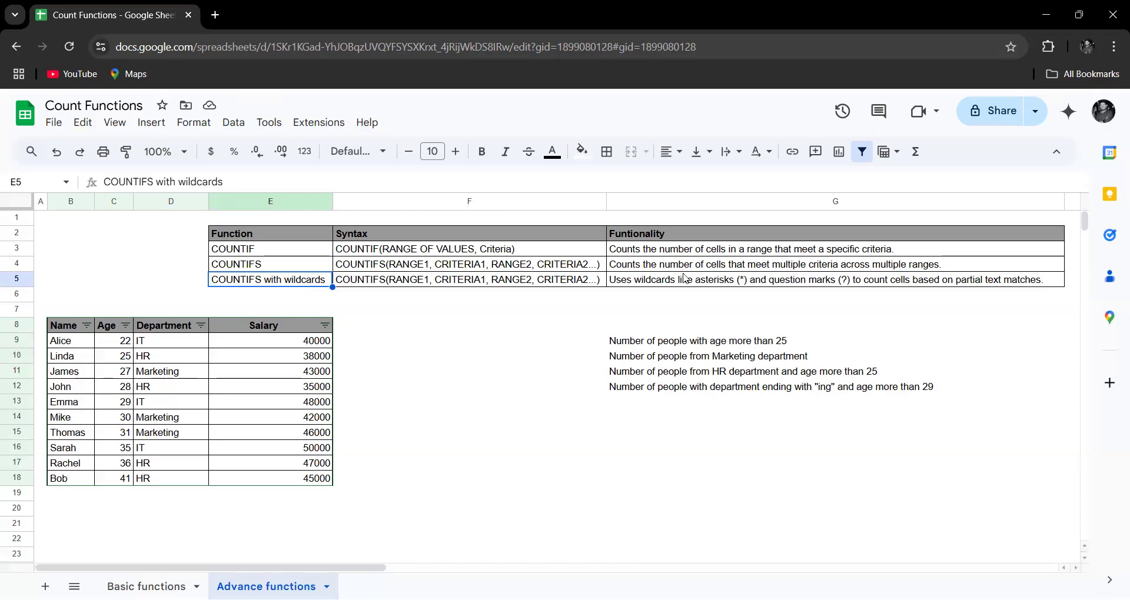
Read the wildcard description in G5, focusing on the asterisk and the partial text matches.
{"action": "left_click", "coordinate": [656, 284]}
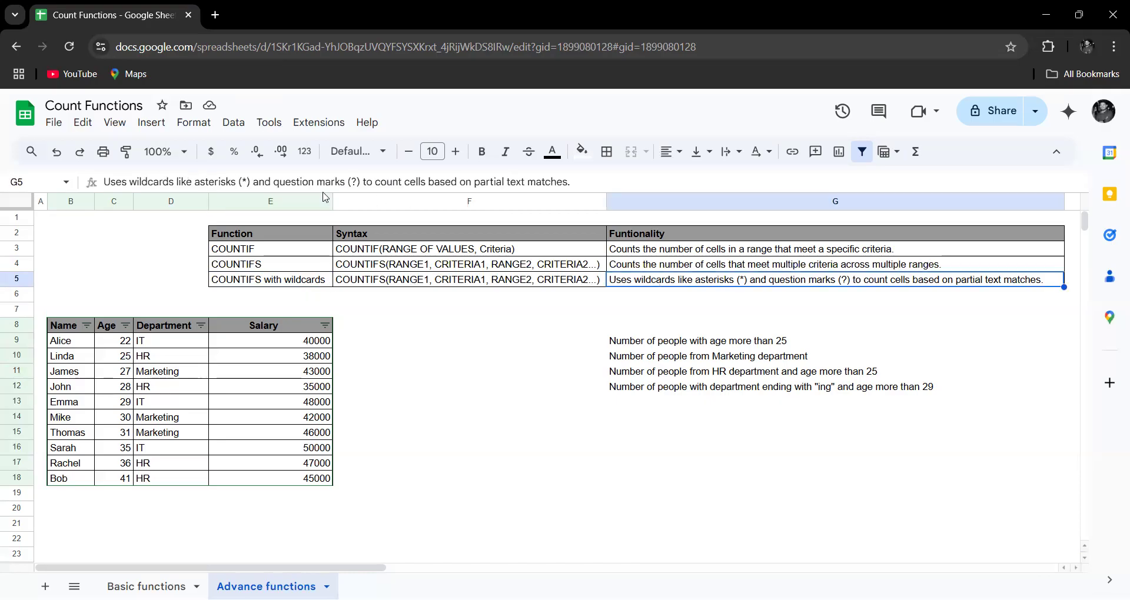
{"action": "left_click_drag", "start_coordinate": [253, 182], "coordinate": [134, 177]}
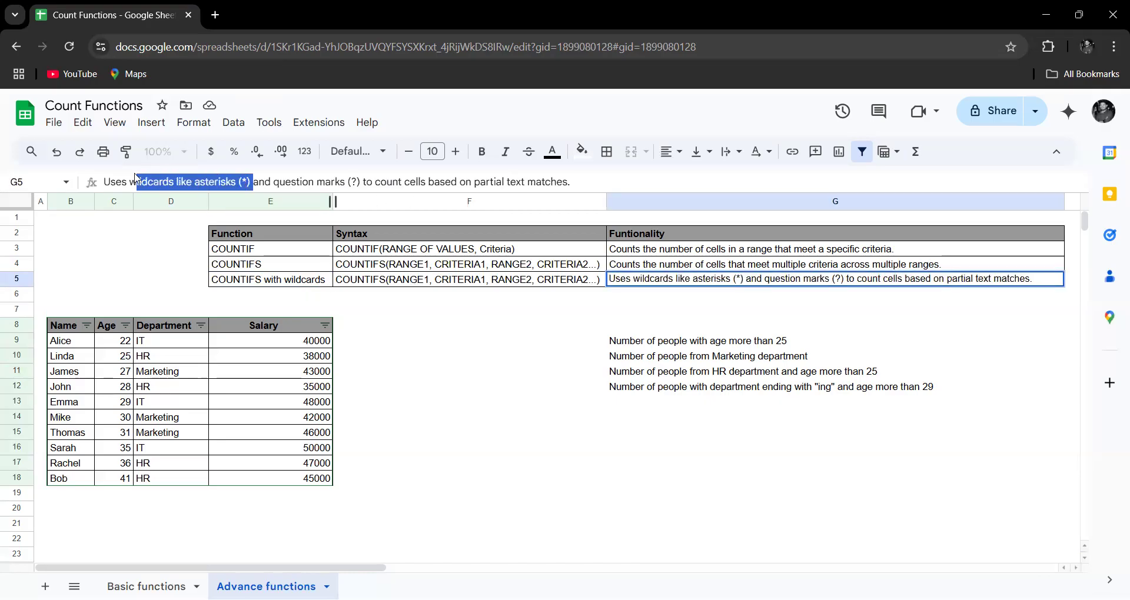
{"action": "left_click_drag", "start_coordinate": [574, 184], "coordinate": [464, 187]}
{"action": "left_click", "coordinate": [489, 387]}
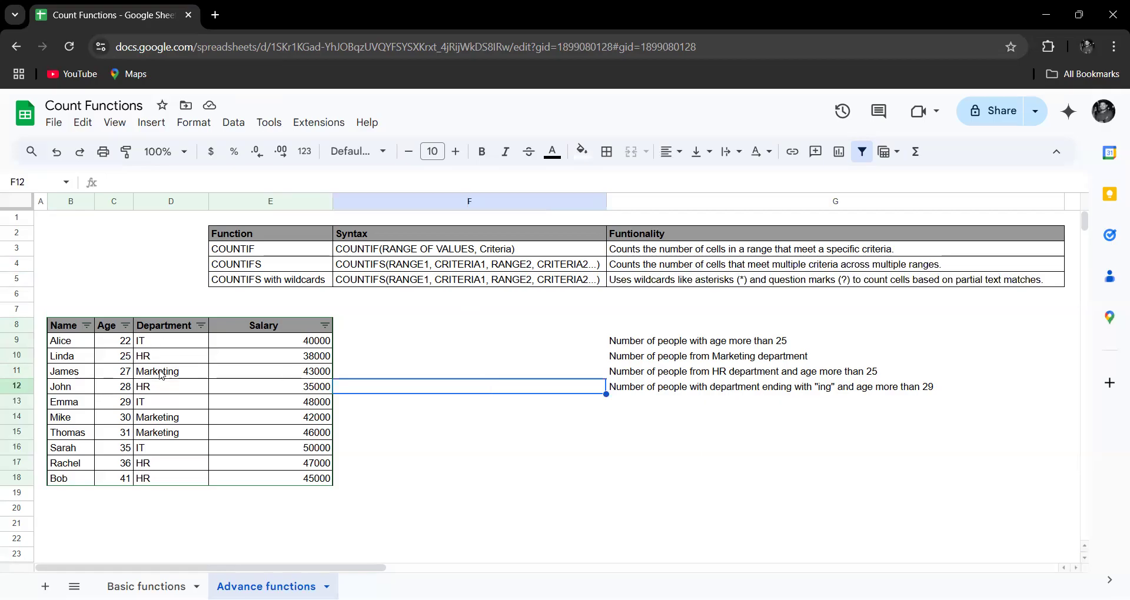
Examine the names in B11:B12 as examples for partial text matching with wildcards.
{"action": "left_click", "coordinate": [80, 376]}
{"action": "left_click_drag", "start_coordinate": [146, 185], "coordinate": [116, 183]}
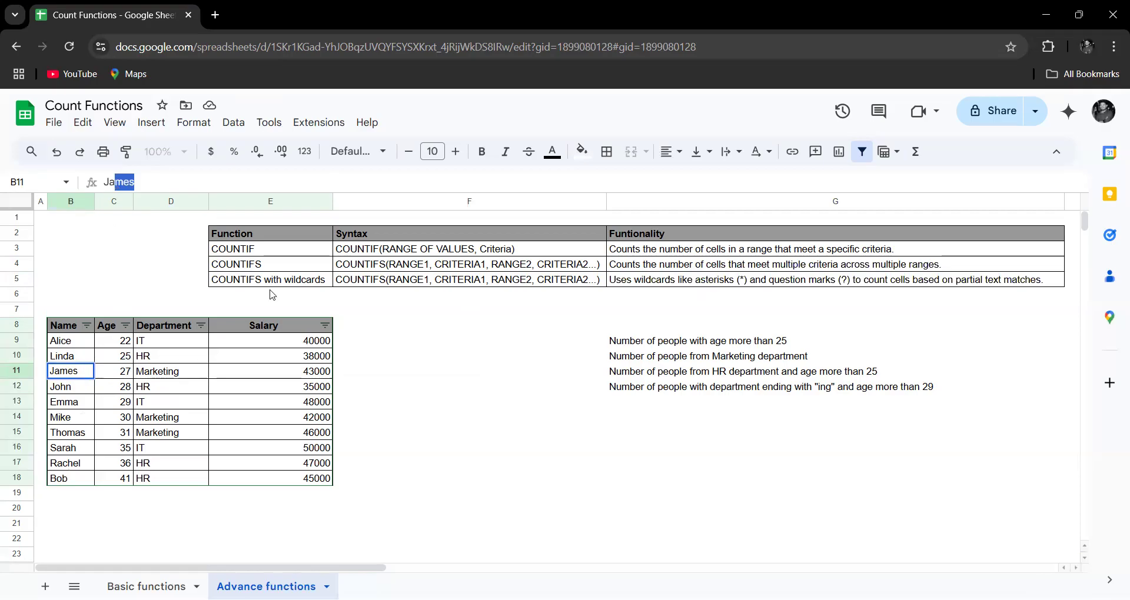
{"action": "left_click", "coordinate": [451, 416]}
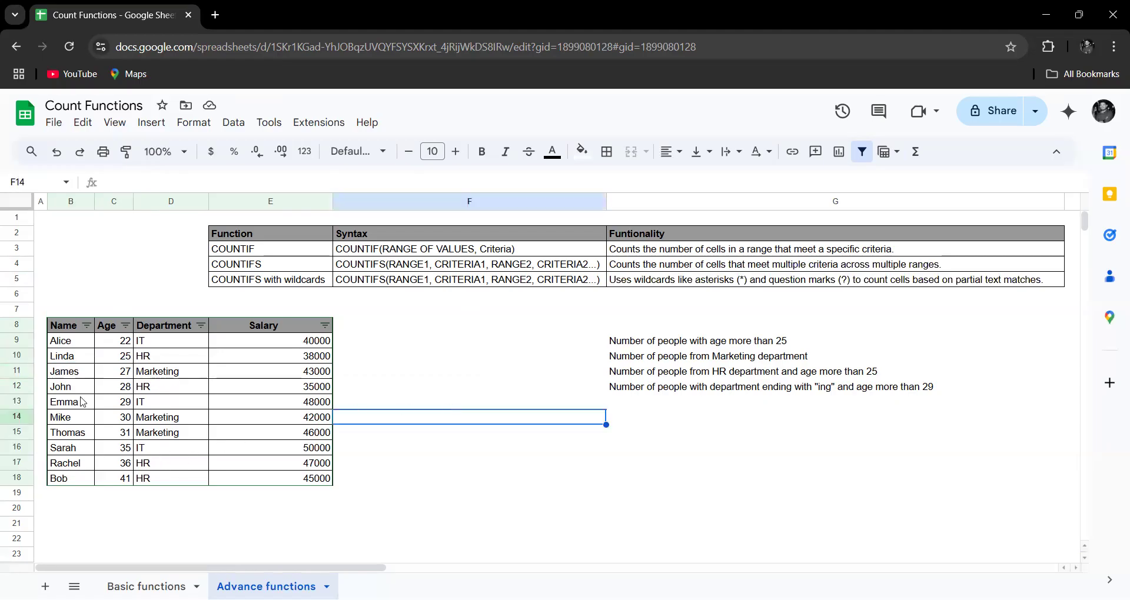
{"action": "left_click_drag", "start_coordinate": [64, 372], "coordinate": [62, 395]}
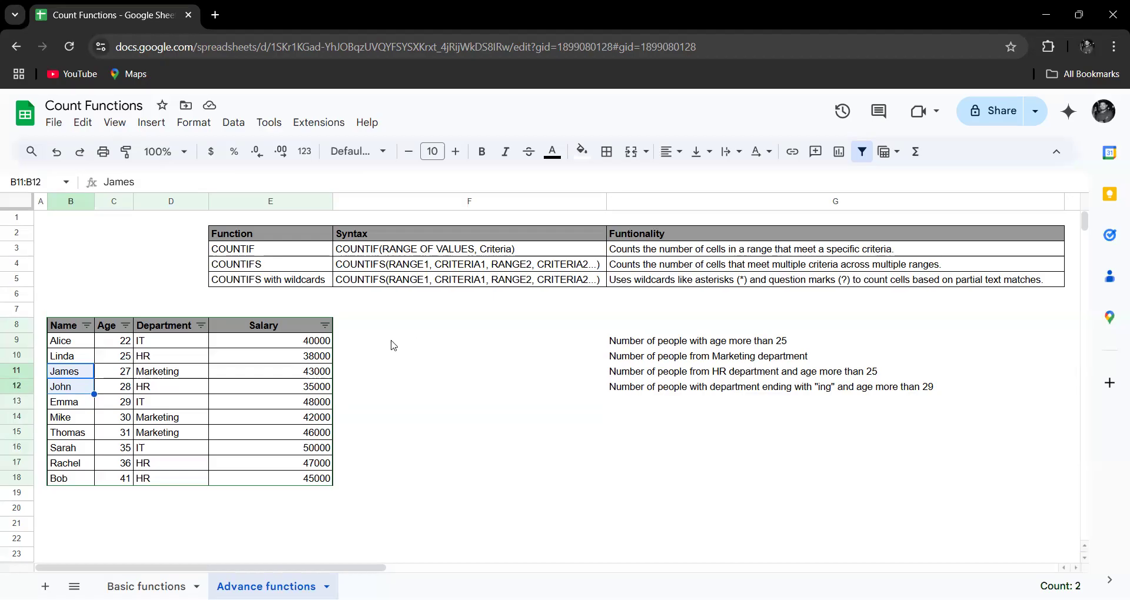
Review the counting questions in G9:G12 and answer the first in F9 with =COUNTIF(C9:C18,">25").
{"action": "left_click_drag", "start_coordinate": [622, 345], "coordinate": [677, 393]}
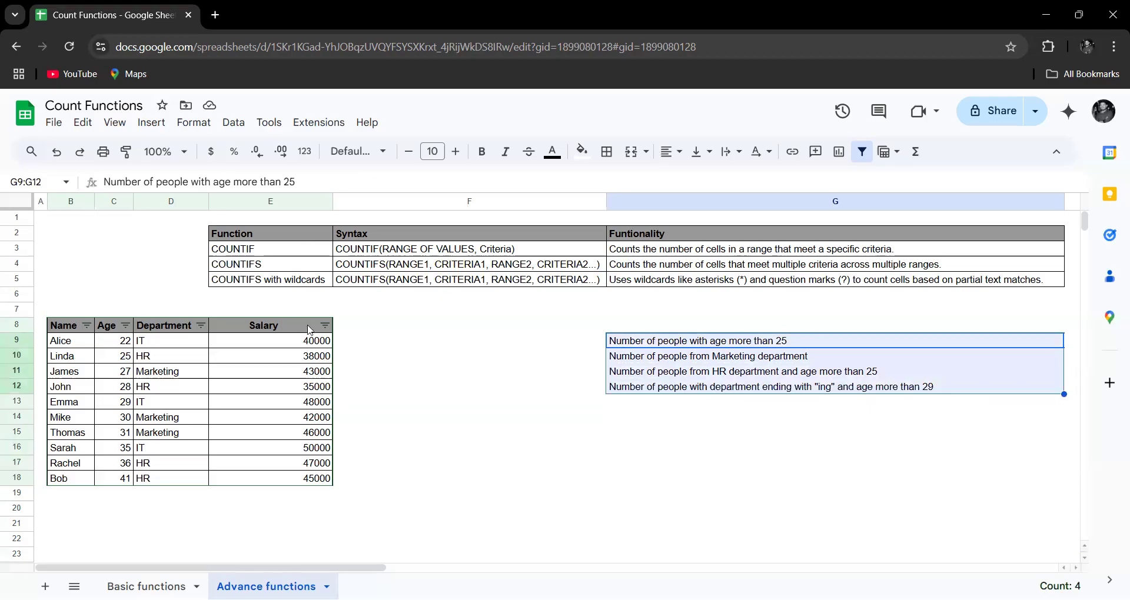
{"action": "left_click", "coordinate": [636, 344]}
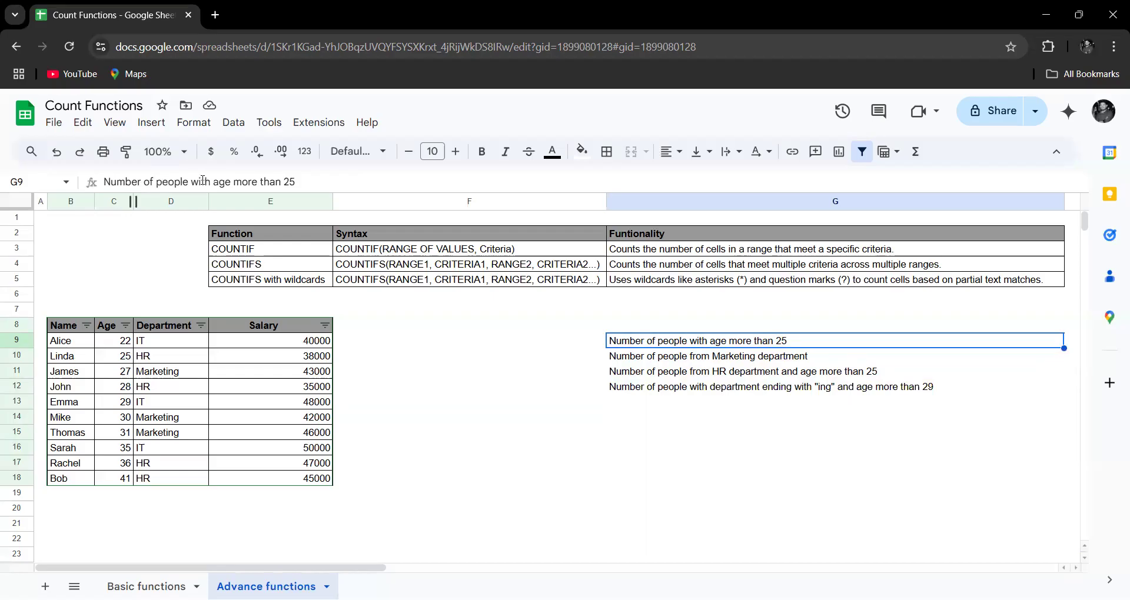
{"action": "left_click", "coordinate": [509, 343]}
{"action": "type", "text": "=c"}
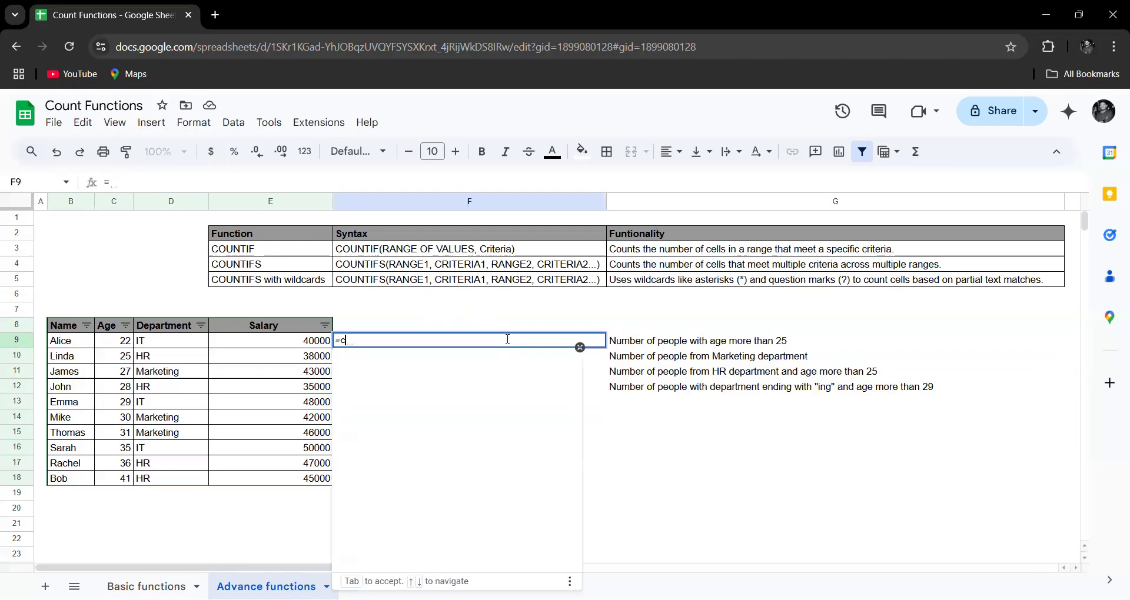
{"action": "type", "text": "ountif"}
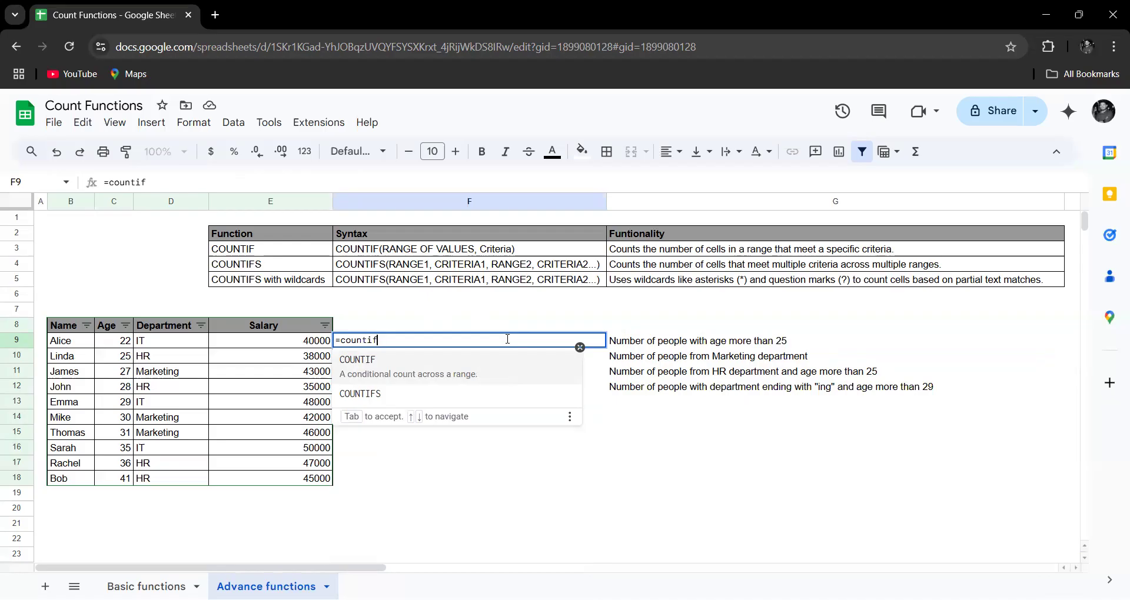
{"action": "left_click", "coordinate": [422, 380]}
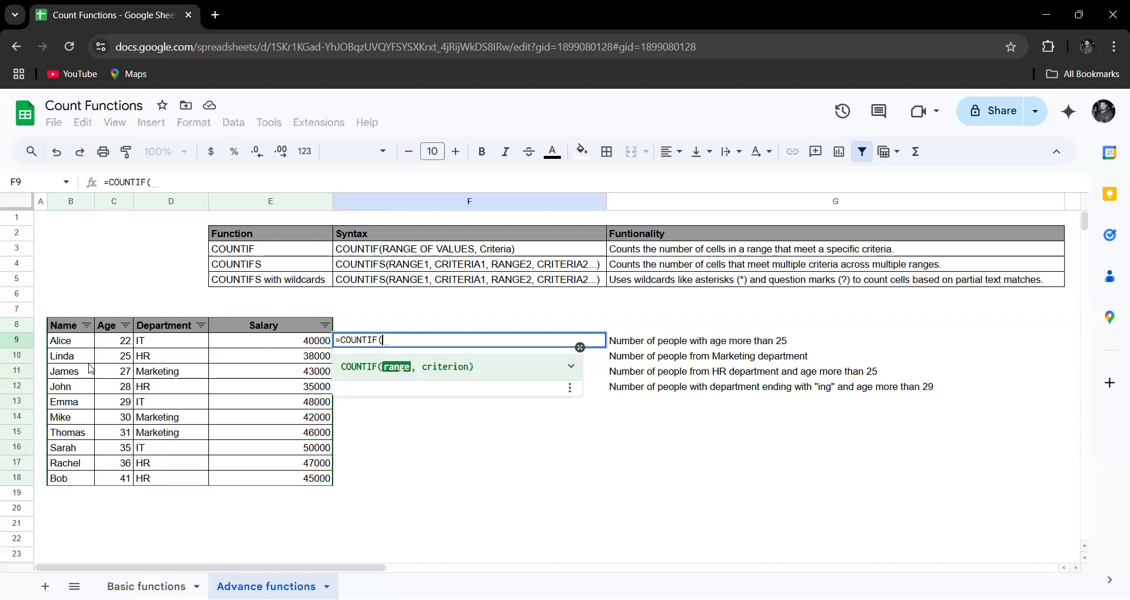
{"action": "left_click_drag", "start_coordinate": [109, 342], "coordinate": [119, 483]}
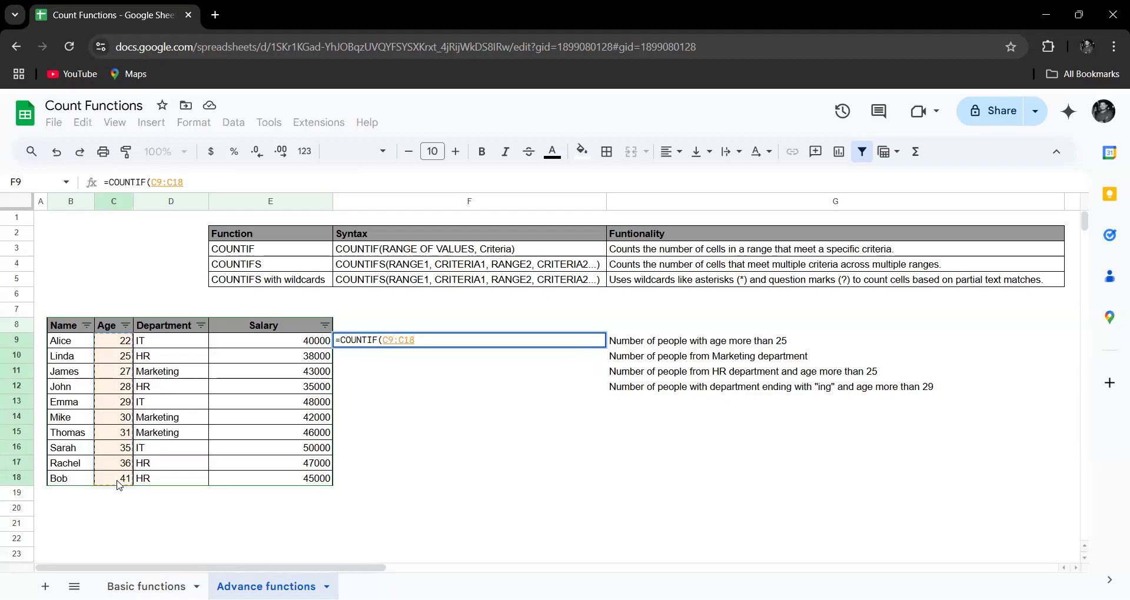
{"action": "type", "text": ","}
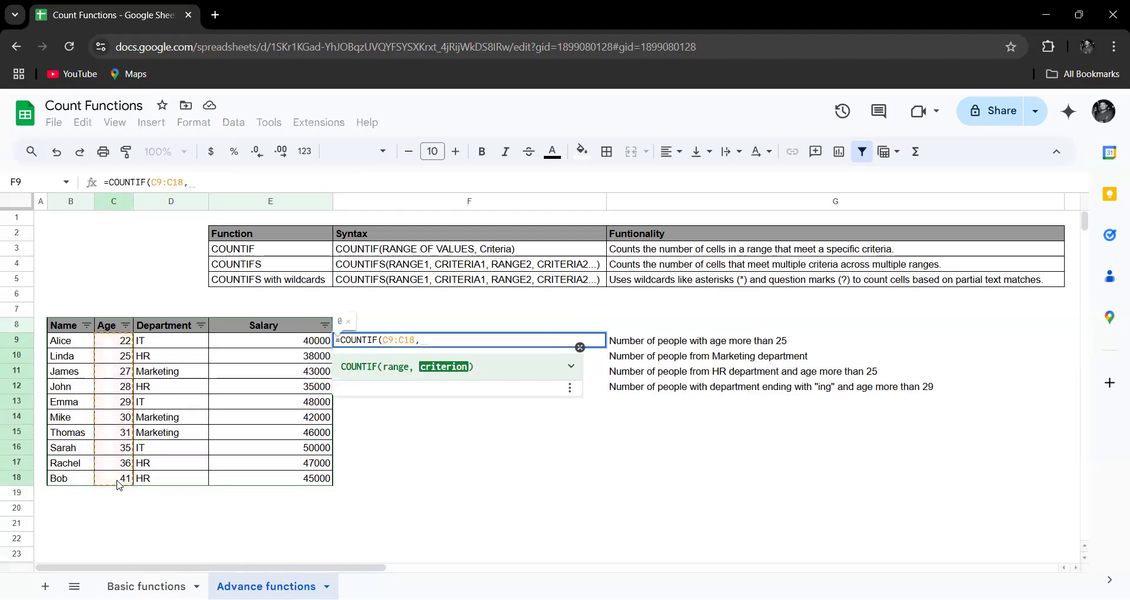
{"action": "type", "text": "\""}
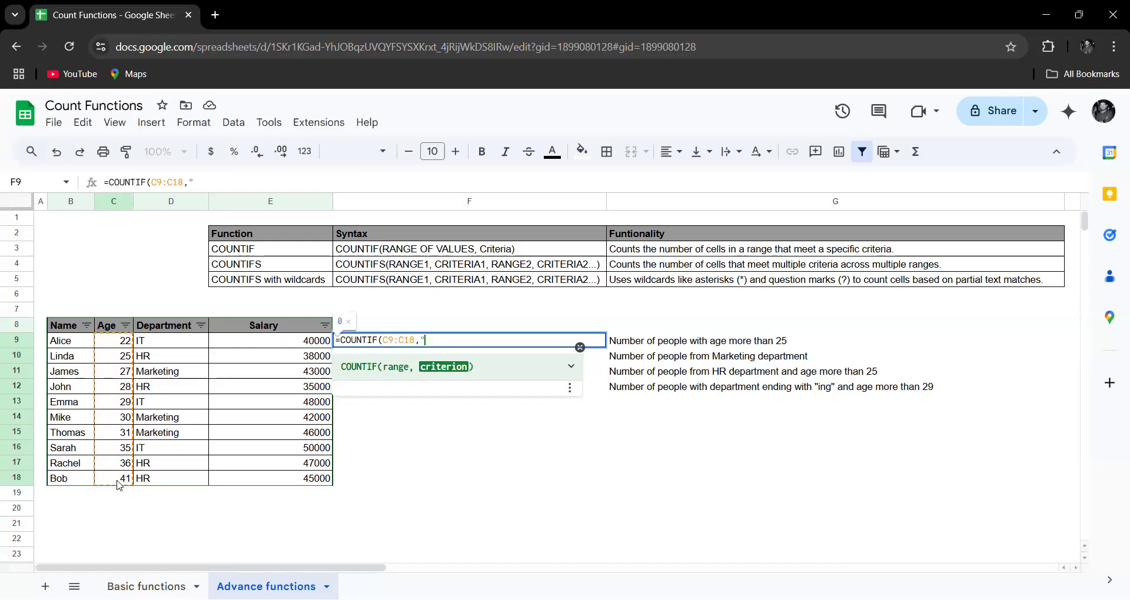
{"action": "type", "text": ">25\""}
{"action": "key", "text": "Return"}
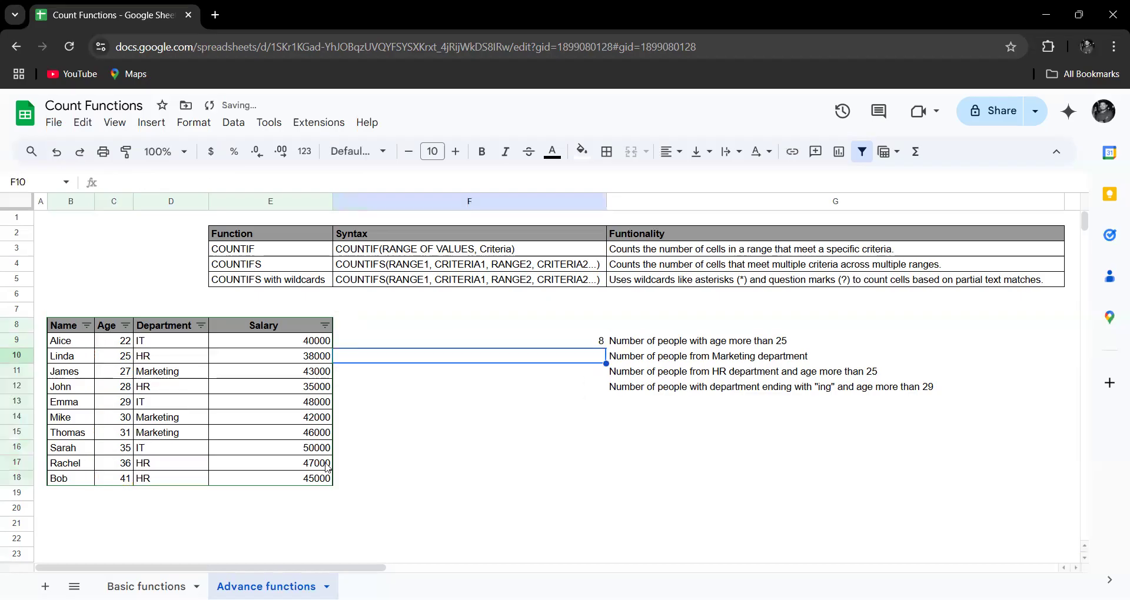
Check the COUNTIF result in F9 against the ages above 25 in C11:C18 and the question in G9.
{"action": "left_click", "coordinate": [475, 340]}
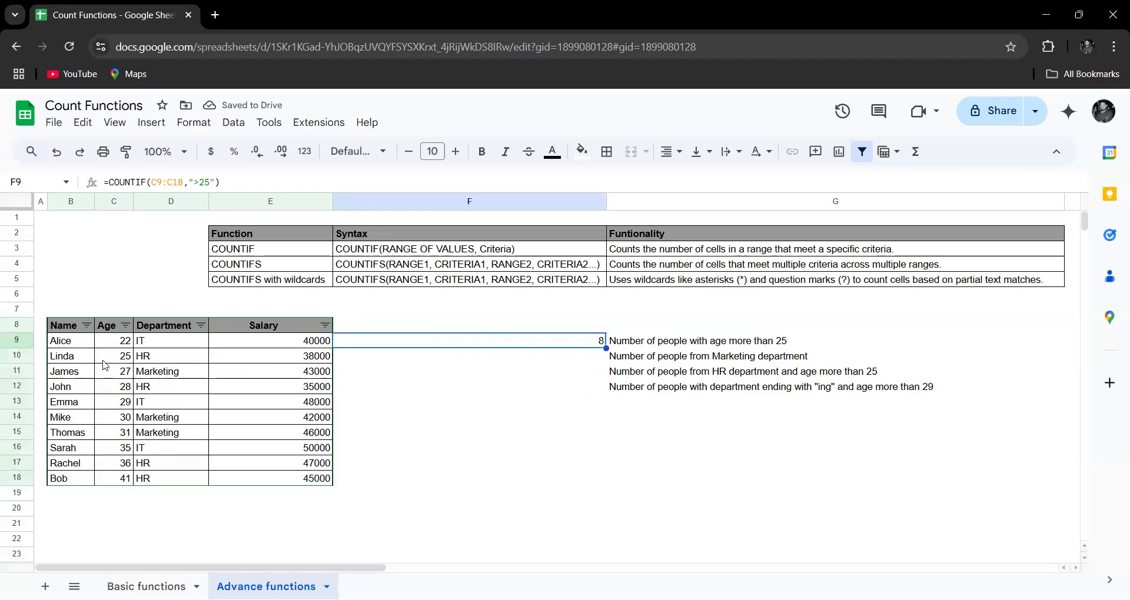
{"action": "left_click_drag", "start_coordinate": [122, 377], "coordinate": [118, 478]}
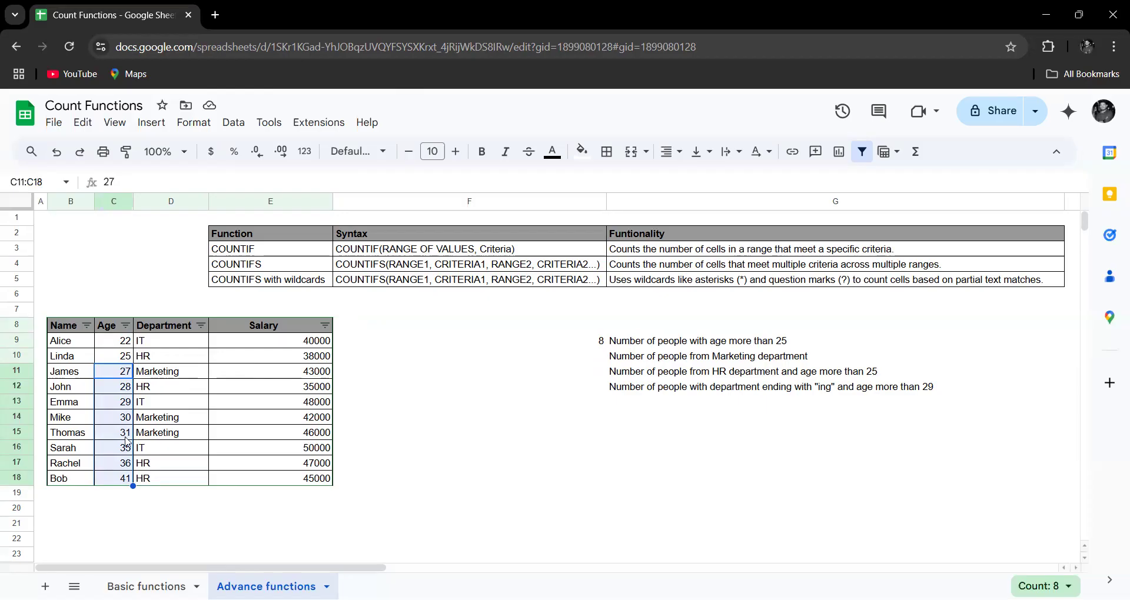
{"action": "left_click", "coordinate": [630, 347]}
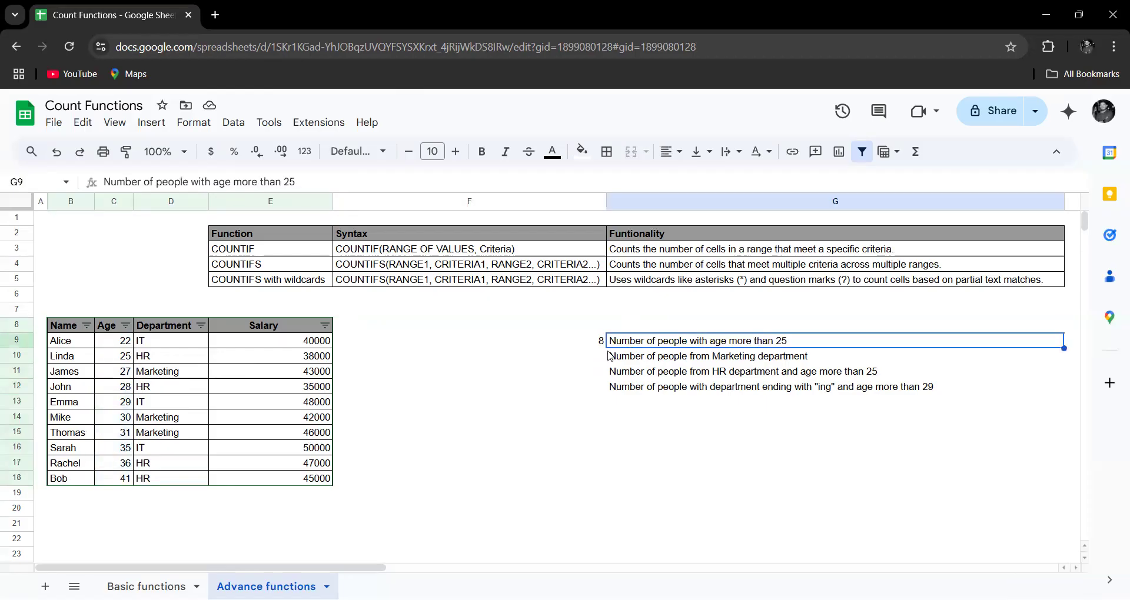
Count the people from the Marketing department in F10 with =COUNTIF(D9:D18,"Marketing").
{"action": "left_click", "coordinate": [588, 356]}
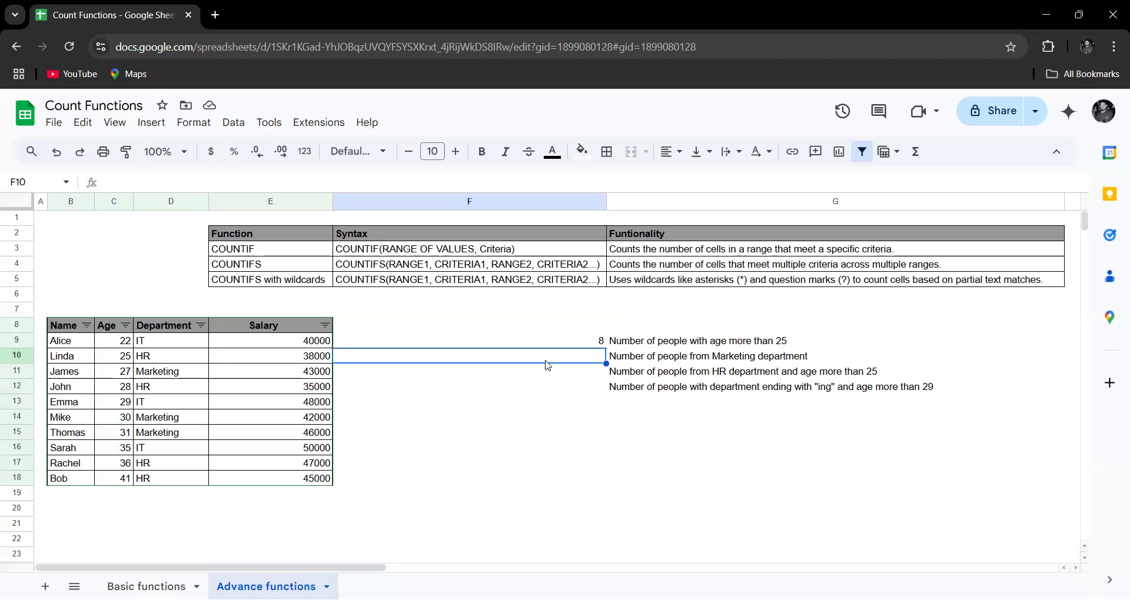
{"action": "type", "text": "=c"}
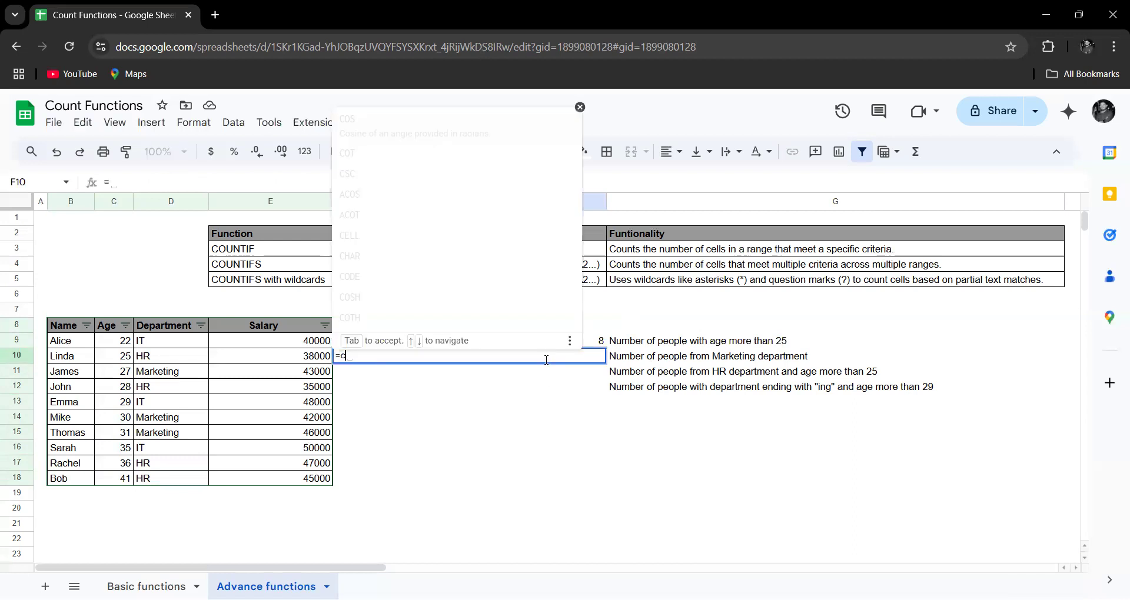
{"action": "type", "text": "ountif"}
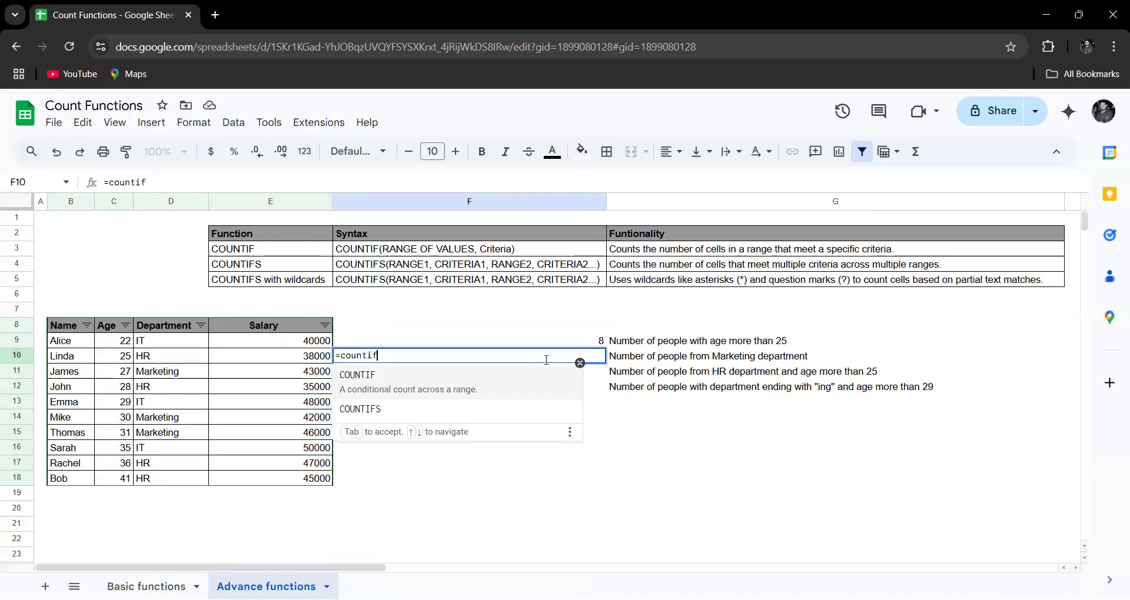
{"action": "key", "text": "Tab"}
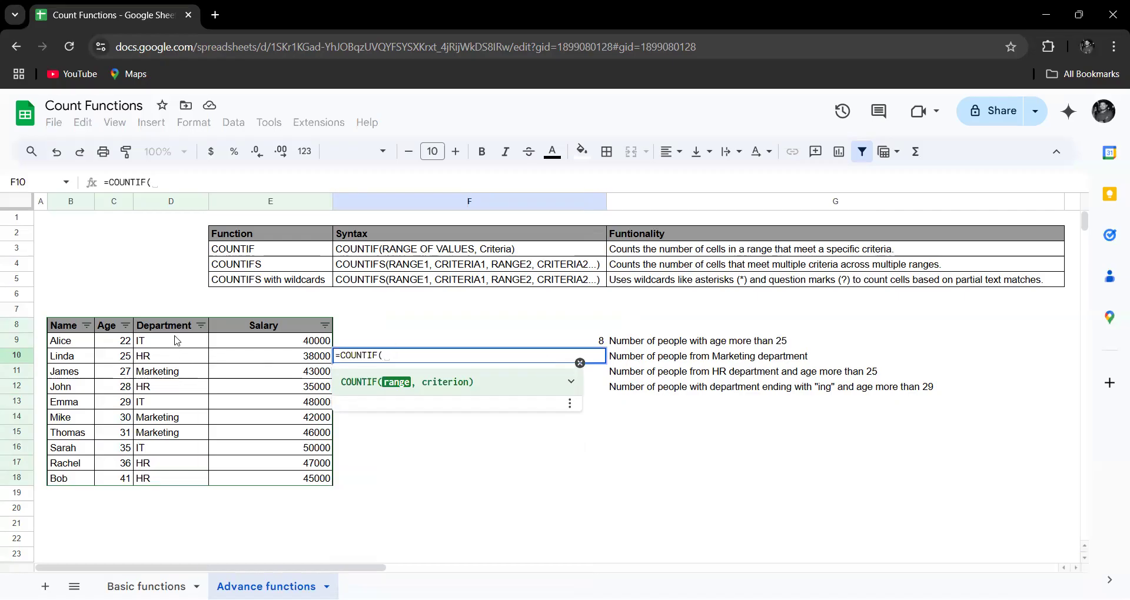
{"action": "left_click_drag", "start_coordinate": [177, 330], "coordinate": [176, 486]}
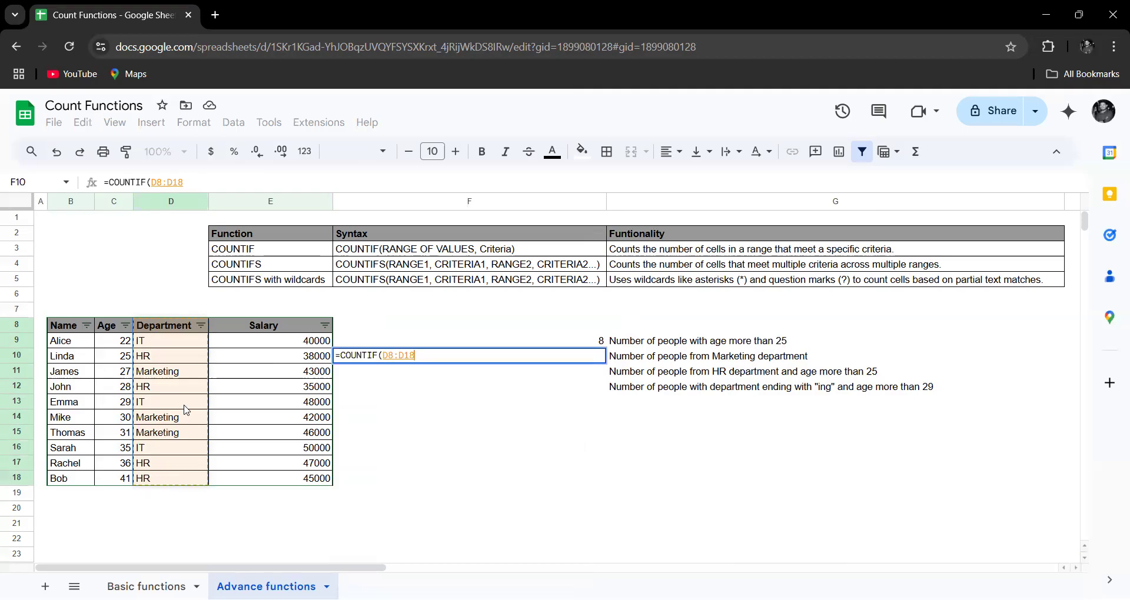
{"action": "left_click_drag", "start_coordinate": [186, 347], "coordinate": [178, 485]}
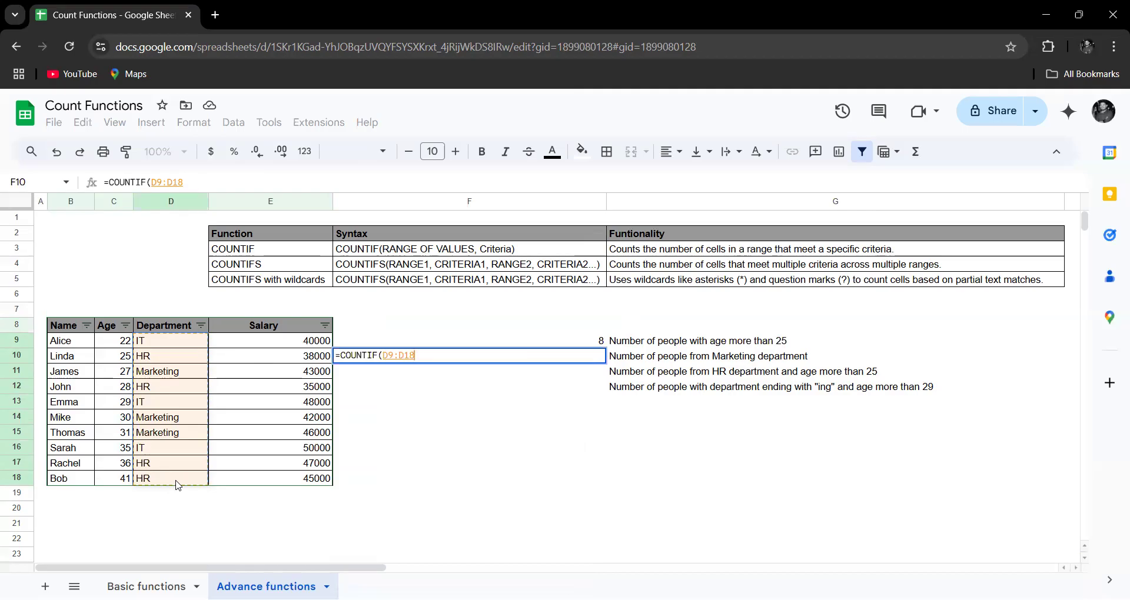
{"action": "type", "text": ",\"Mar"}
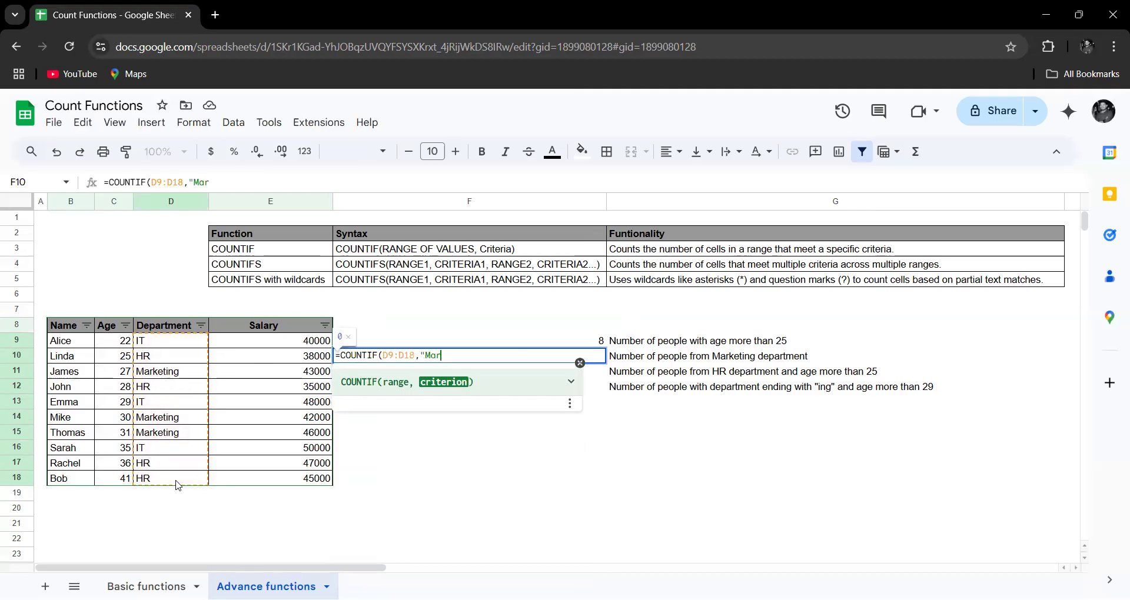
{"action": "type", "text": "keting\")"}
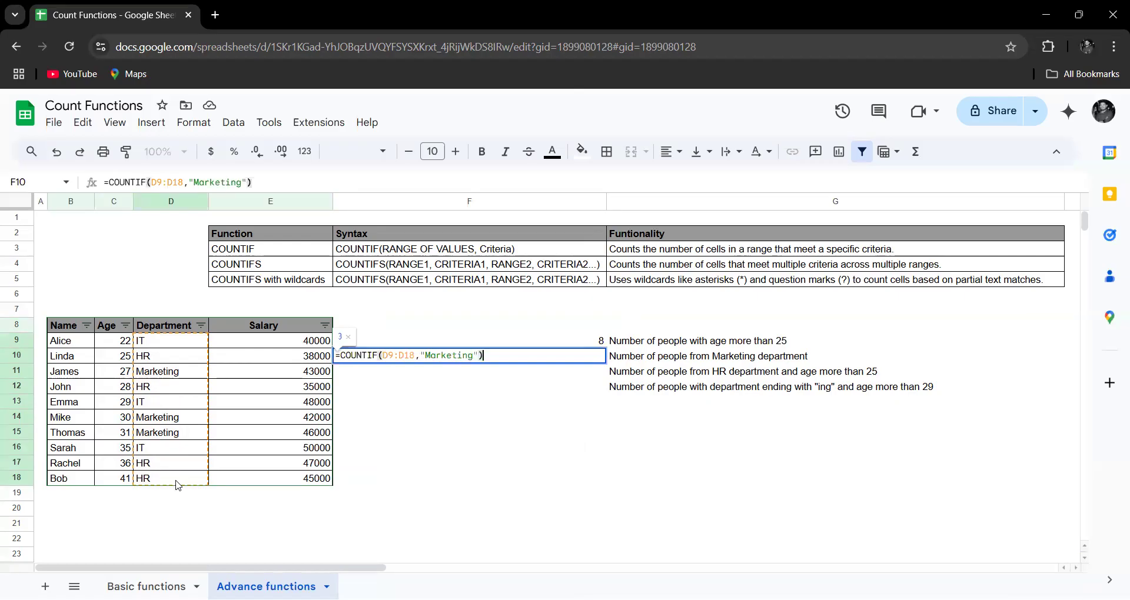
{"action": "key", "text": "Return"}
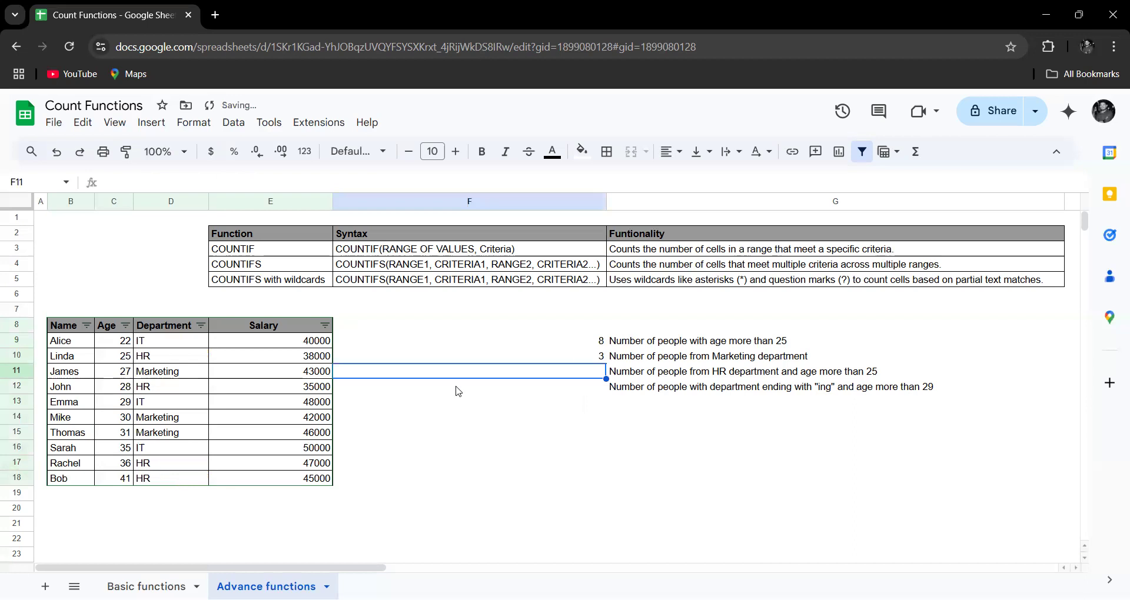
Check the COUNTIF result in F10 against the Marketing entries in D11 and D14:D15.
{"action": "left_click", "coordinate": [582, 356]}
{"action": "left_click", "coordinate": [186, 379]}
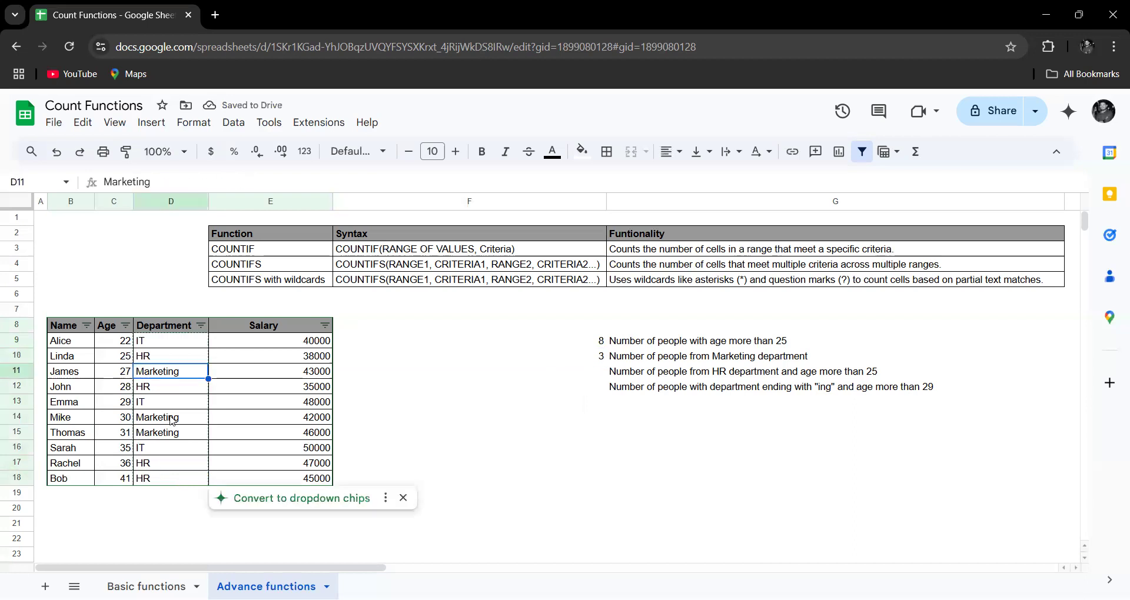
{"action": "left_click", "coordinate": [171, 417], "text": "ctrl"}
{"action": "left_click", "coordinate": [171, 432], "text": "ctrl+shift"}
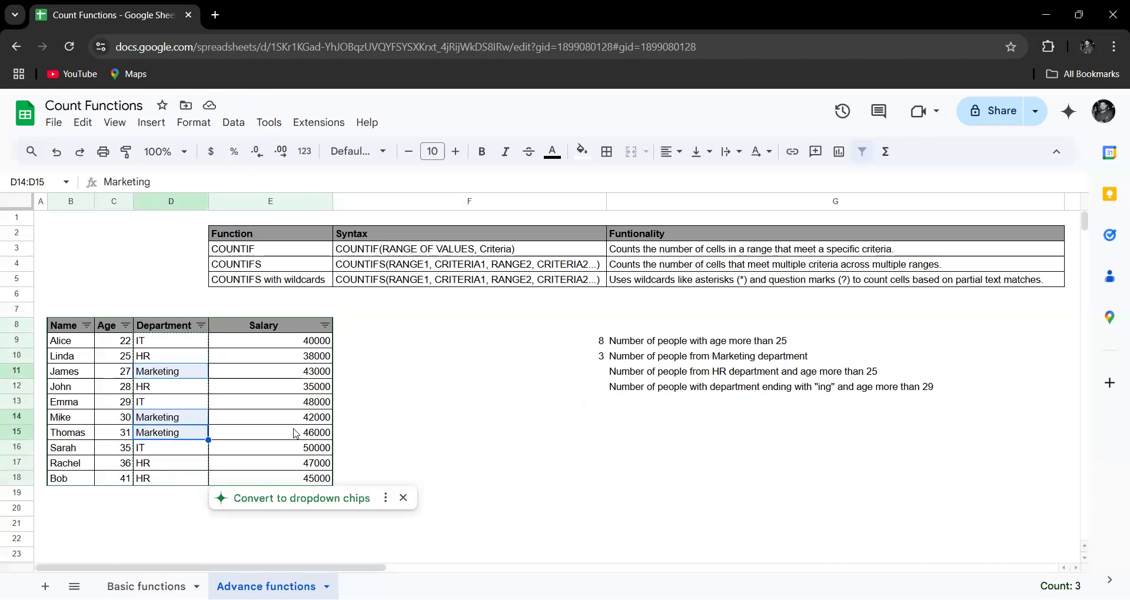
Review the question in G11 and begin a COUNTIFS formula in F11 with range D9:D18 and criterion "HR".
{"action": "left_click", "coordinate": [644, 419]}
{"action": "left_click", "coordinate": [644, 375]}
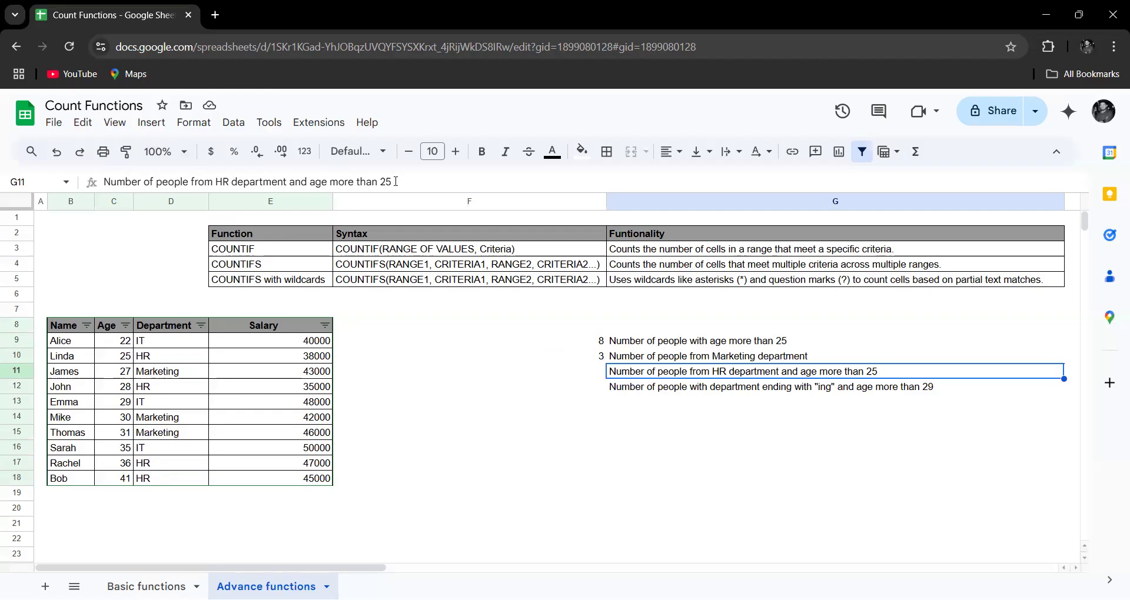
{"action": "left_click", "coordinate": [253, 268]}
{"action": "left_click", "coordinate": [582, 378]}
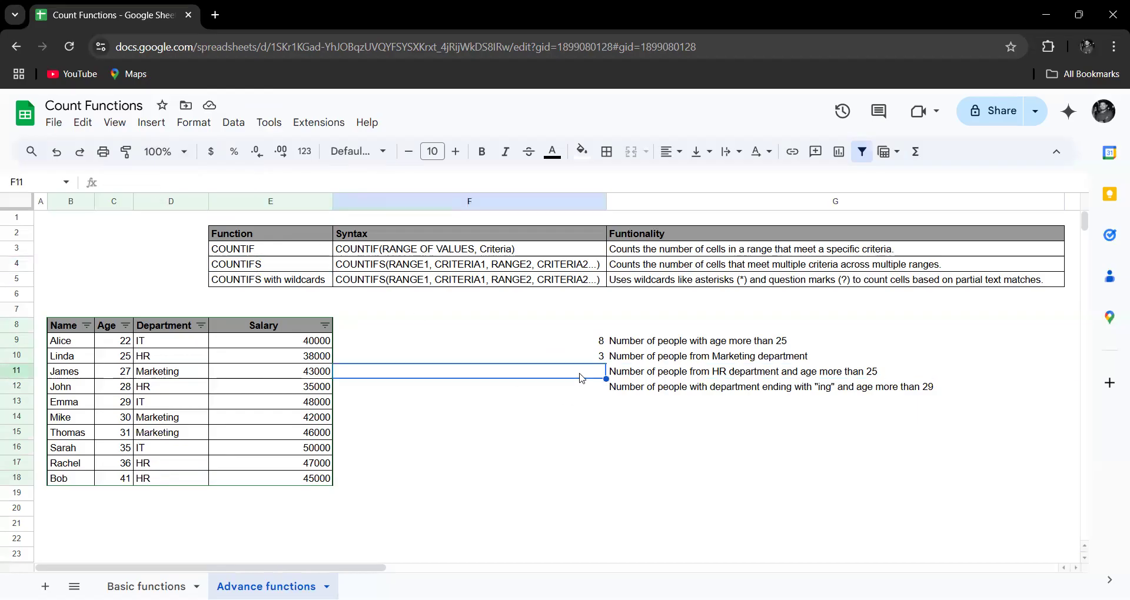
{"action": "type", "text": "=coun"}
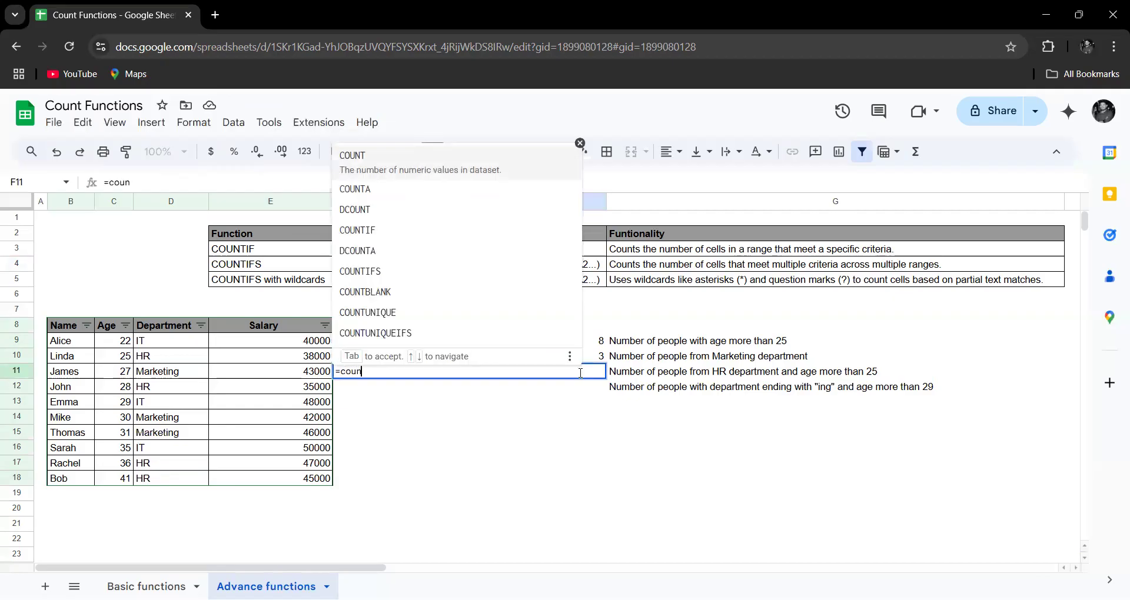
{"action": "type", "text": "tifs"}
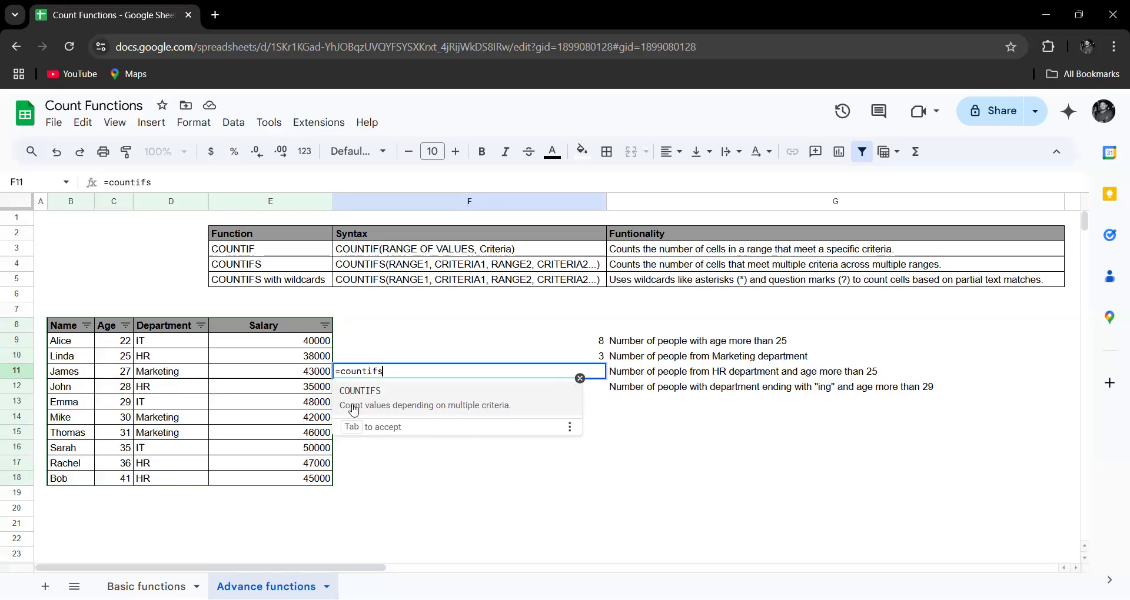
{"action": "left_click", "coordinate": [434, 411]}
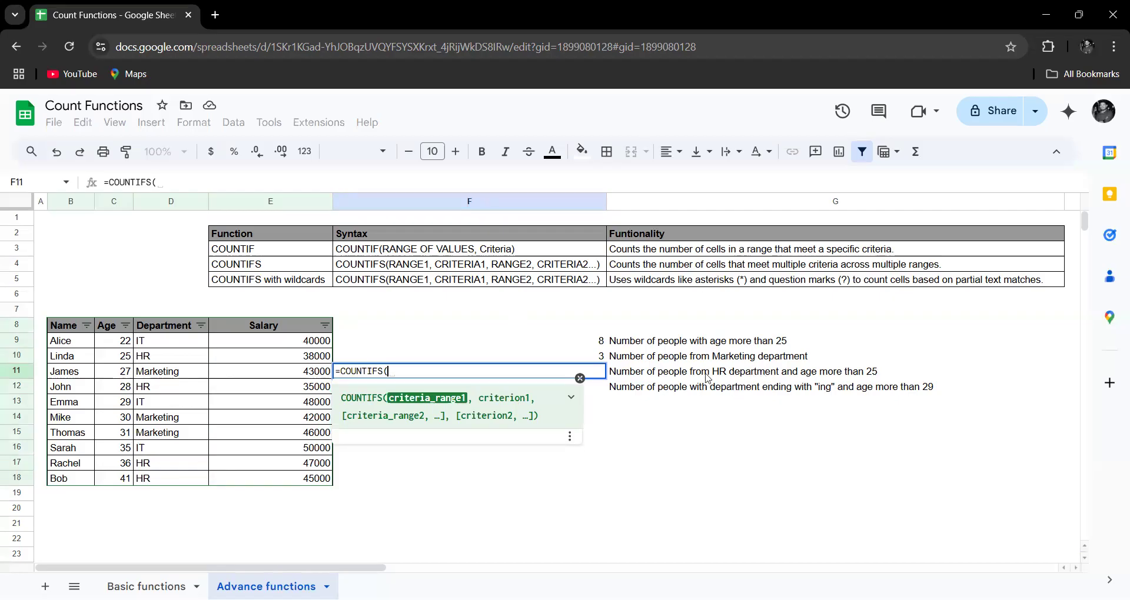
{"action": "left_click_drag", "start_coordinate": [165, 343], "coordinate": [165, 478]}
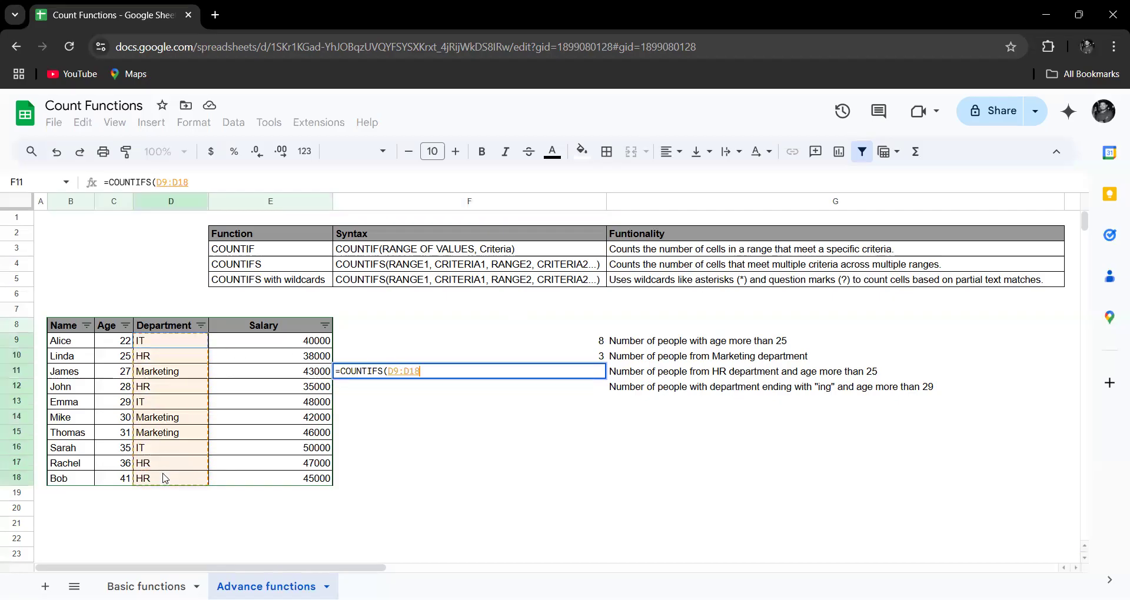
{"action": "type", "text": ","}
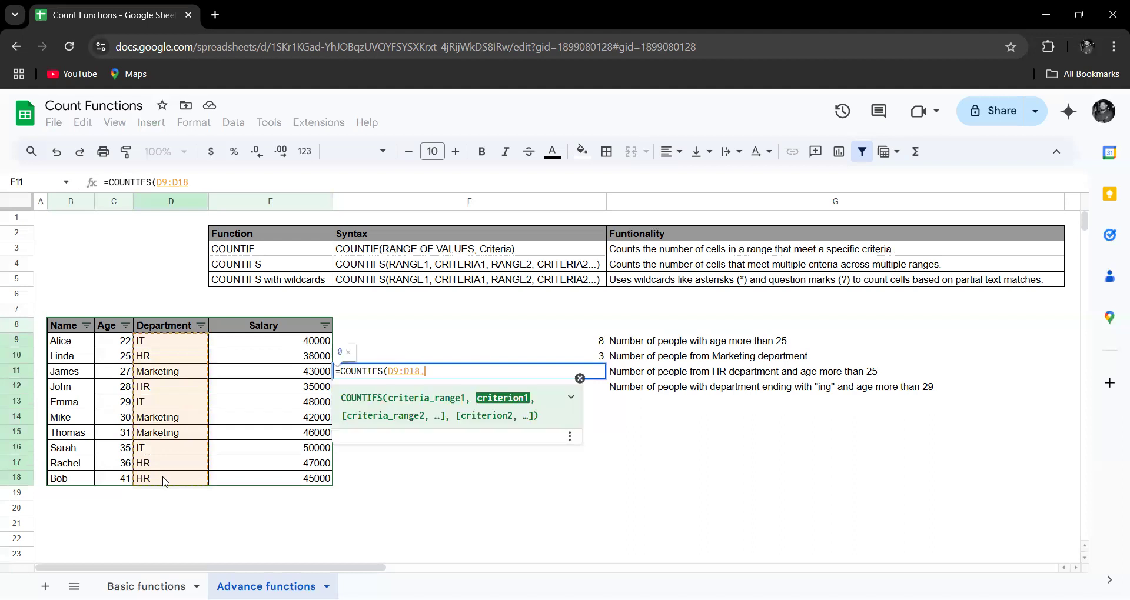
{"action": "type", "text": "\""}
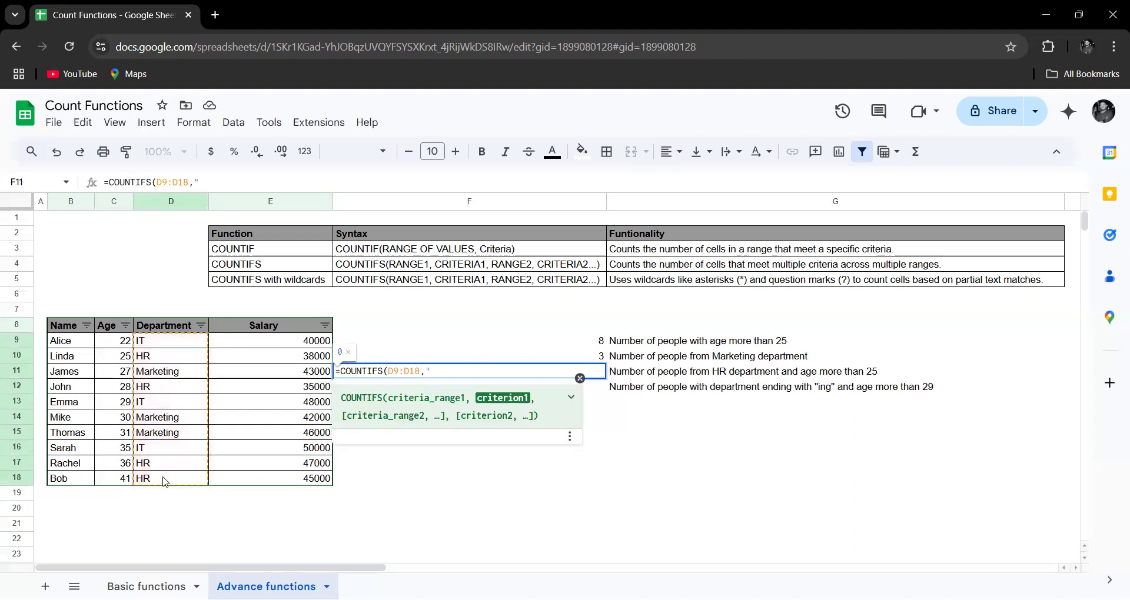
{"action": "type", "text": "HR"}
{"action": "type", "text": "\","}
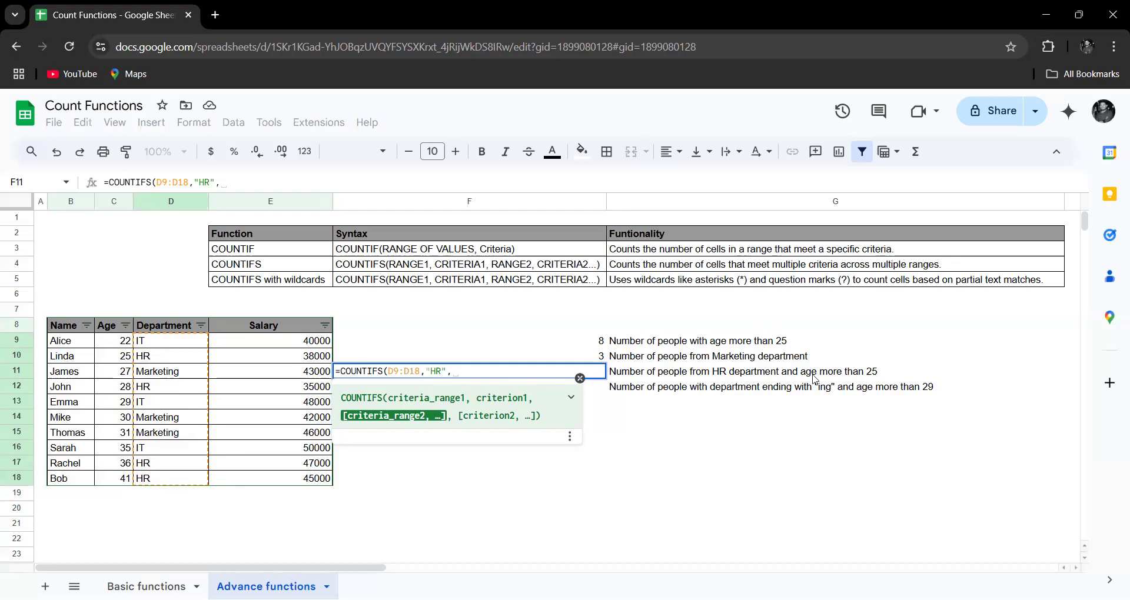
Complete the COUNTIFS formula in F11 with the age range C9:C18 and criterion ">25".
{"action": "left_click_drag", "start_coordinate": [118, 342], "coordinate": [117, 484]}
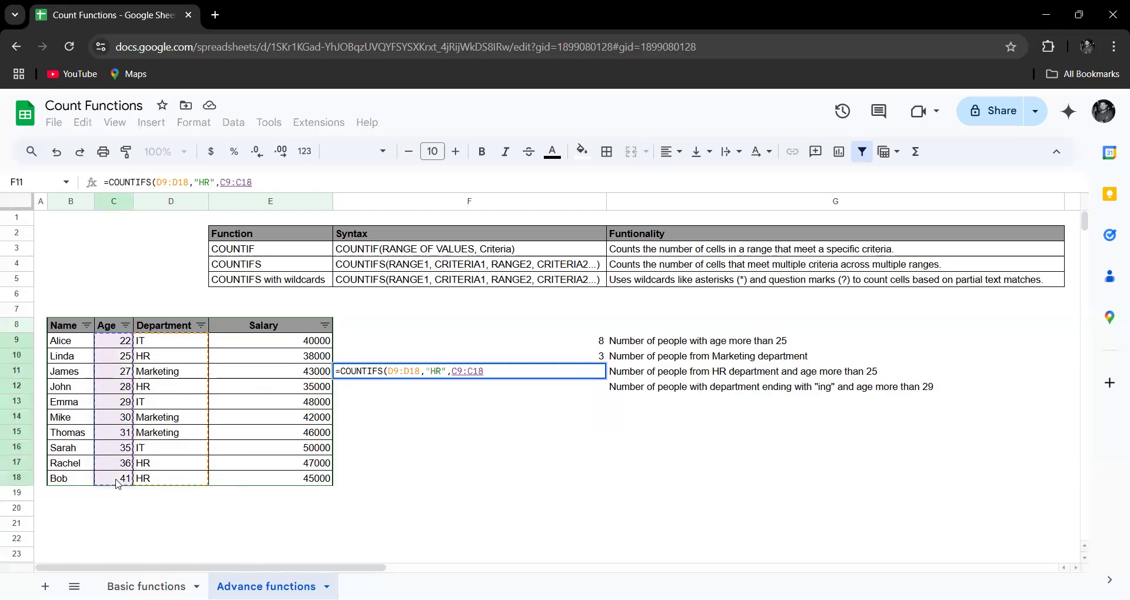
{"action": "type", "text": ","}
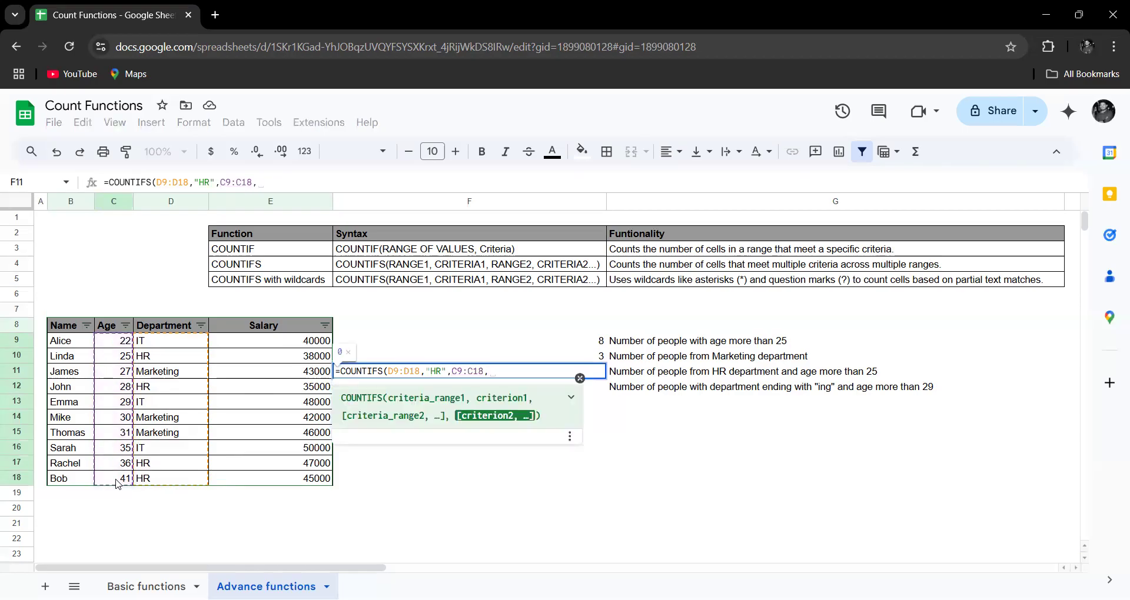
{"action": "type", "text": "\""}
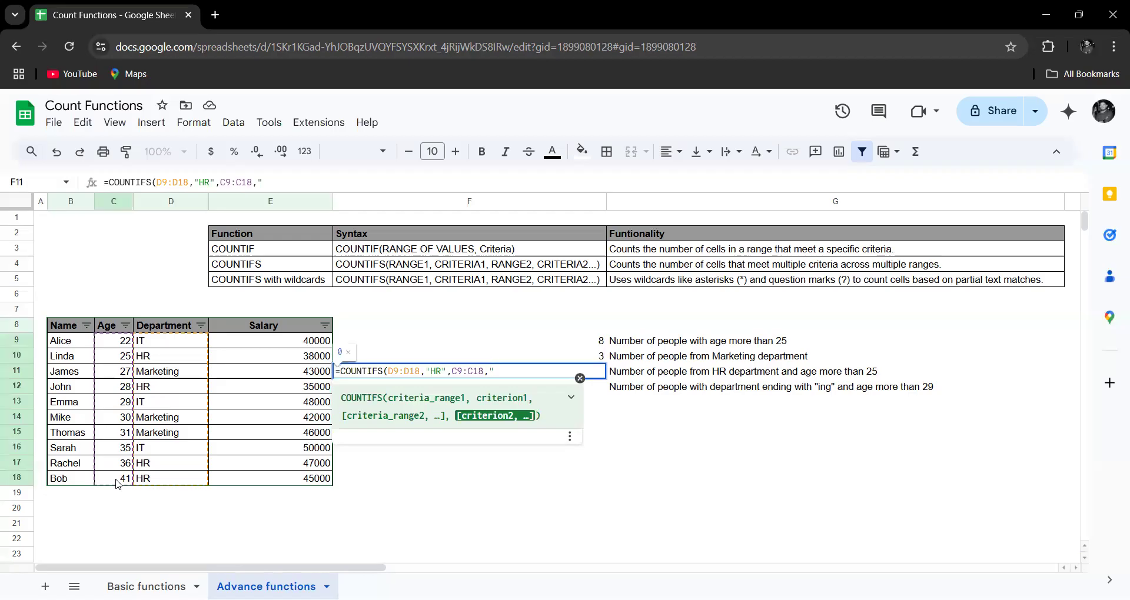
{"action": "type", "text": ">25\")"}
{"action": "key", "text": "Return"}
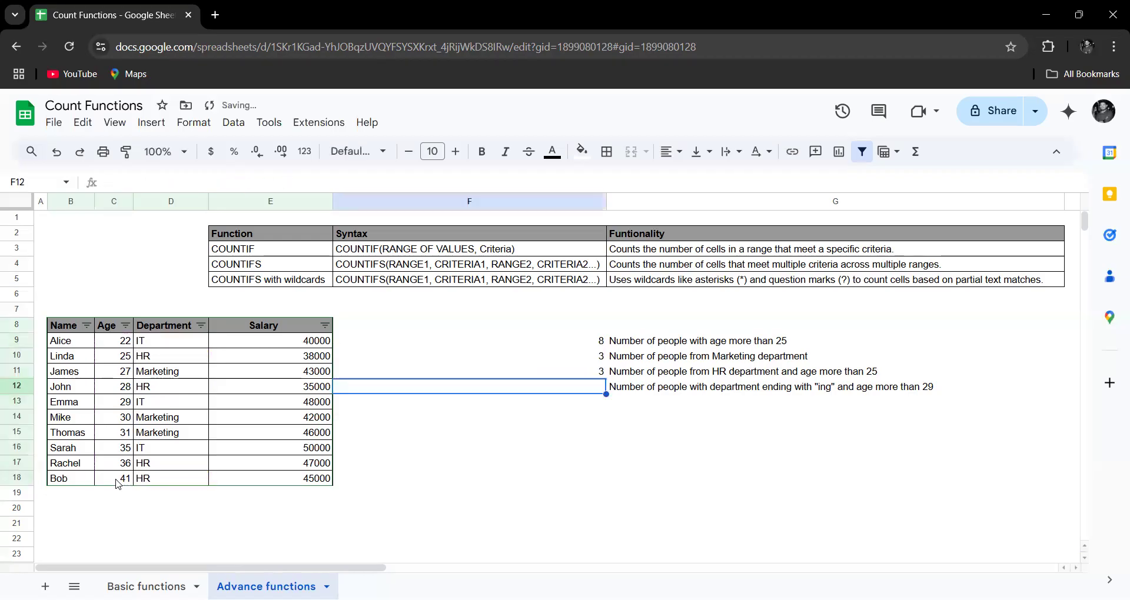
Check the COUNTIFS result in F11 against the department entries in D11:D15.
{"action": "left_click", "coordinate": [564, 372]}
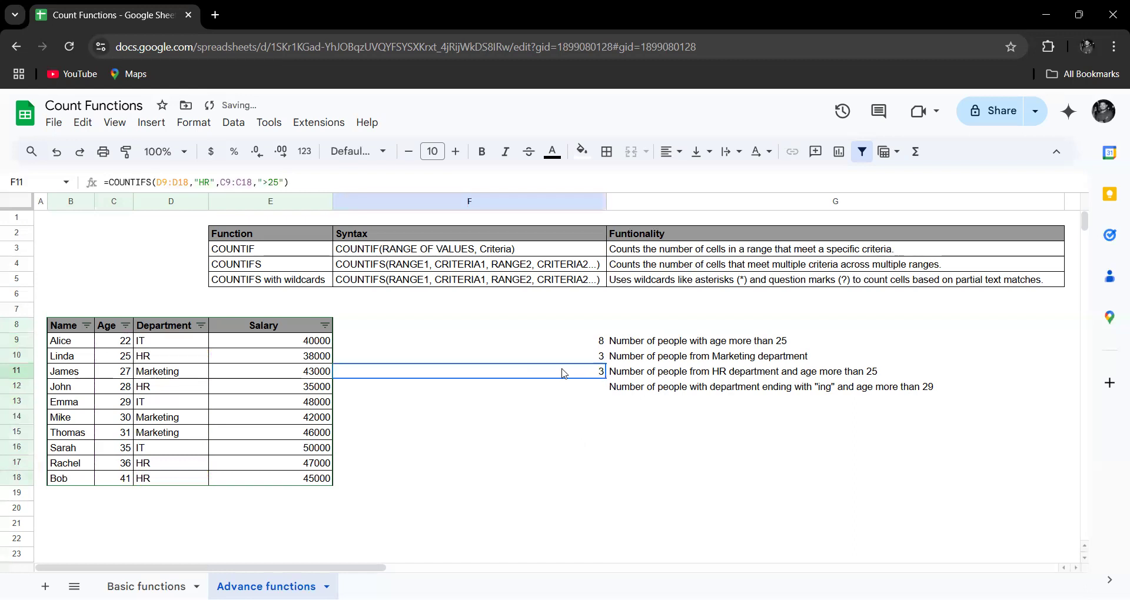
{"action": "left_click_drag", "start_coordinate": [156, 376], "coordinate": [172, 437]}
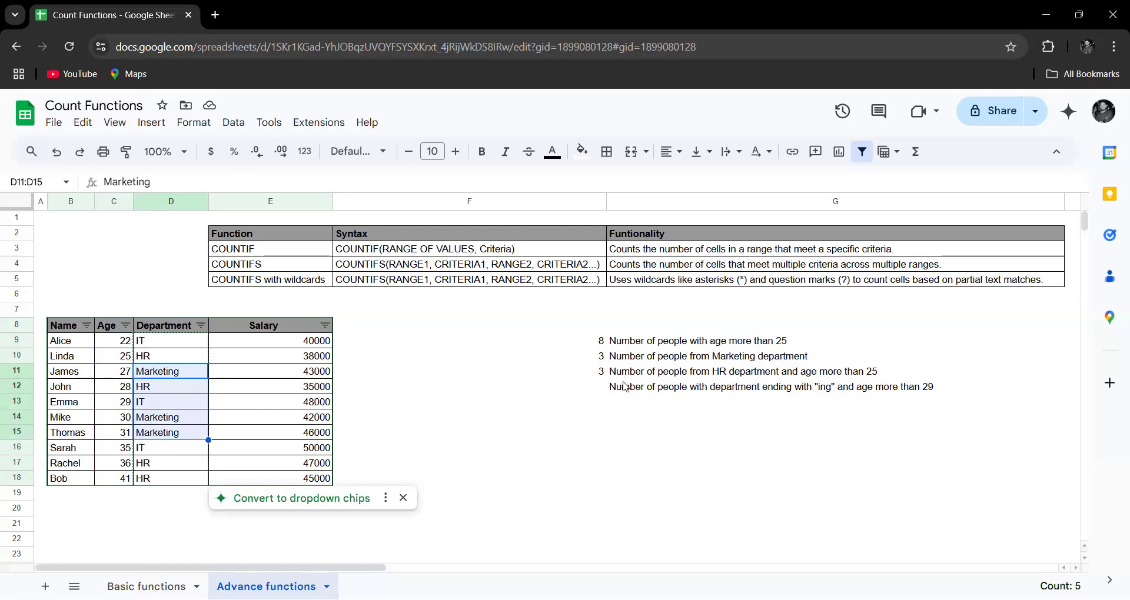
{"action": "left_click", "coordinate": [601, 373]}
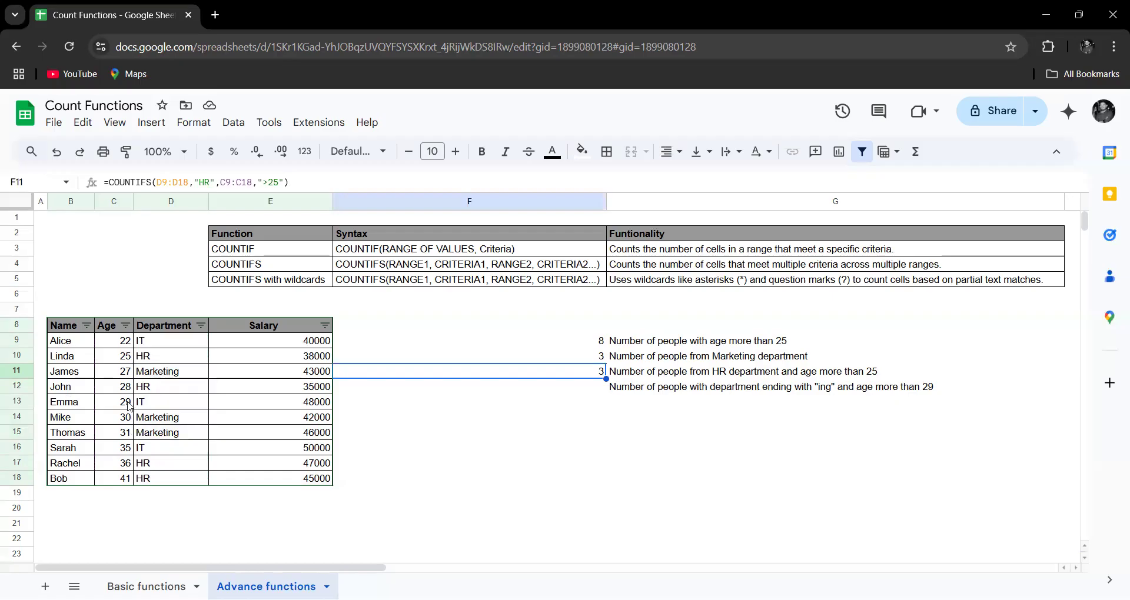
Change the age criterion in the F11 COUNTIFS formula to ">30".
{"action": "left_click", "coordinate": [278, 182]}
{"action": "key", "text": "BackSpace"}
{"action": "key", "text": "BackSpace"}
{"action": "type", "text": "30"}
{"action": "key", "text": "Return"}
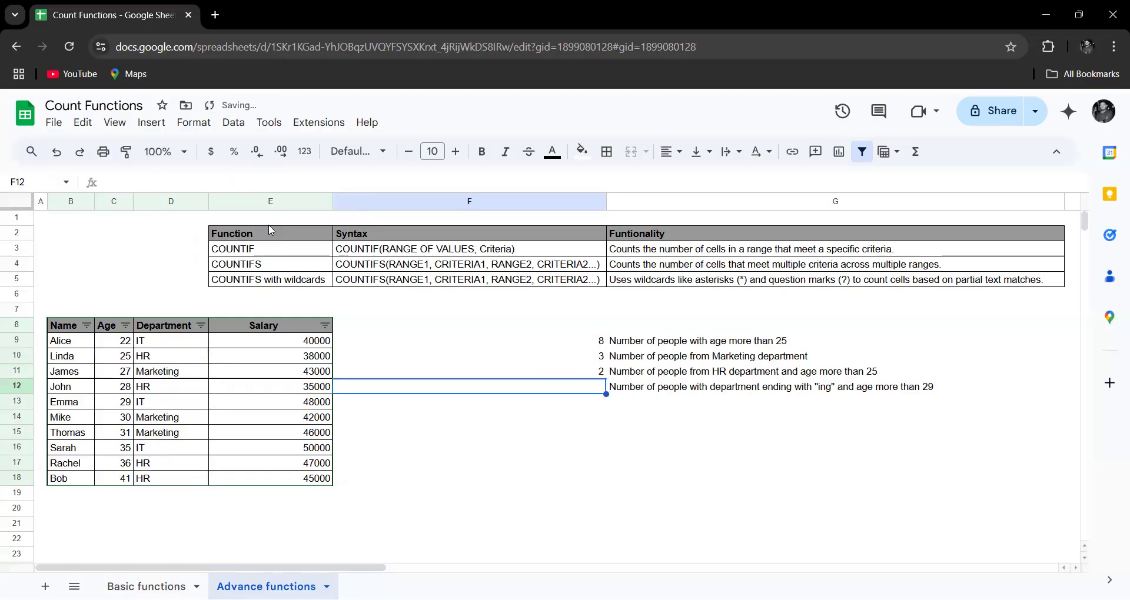
Check the F11 result for the changed age criterion against the HR entries in D17:D18.
{"action": "left_click", "coordinate": [594, 376]}
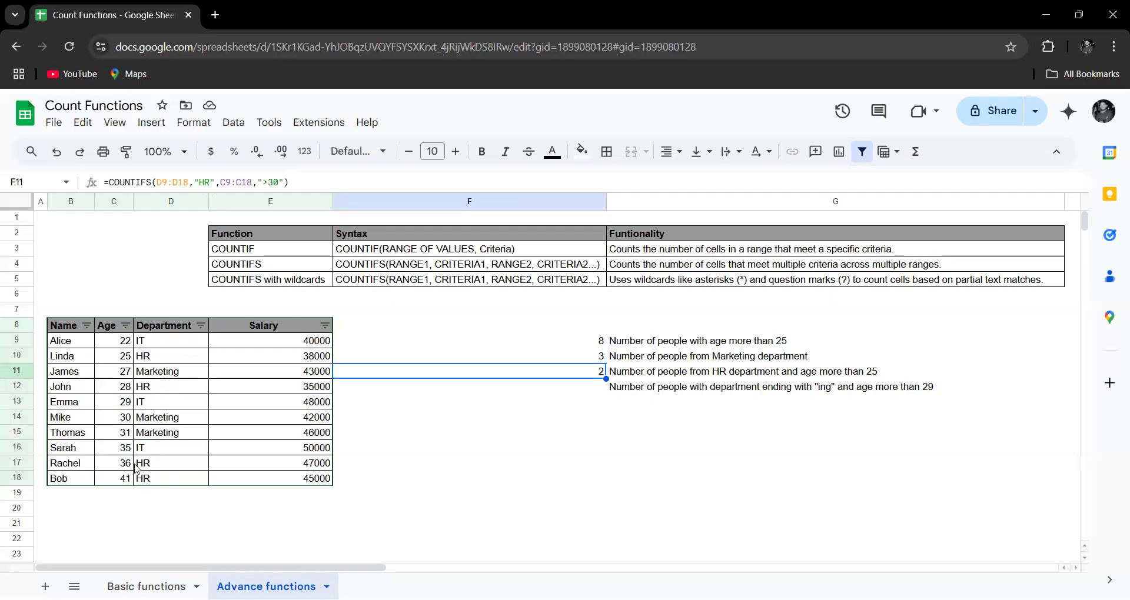
{"action": "left_click_drag", "start_coordinate": [145, 465], "coordinate": [146, 482]}
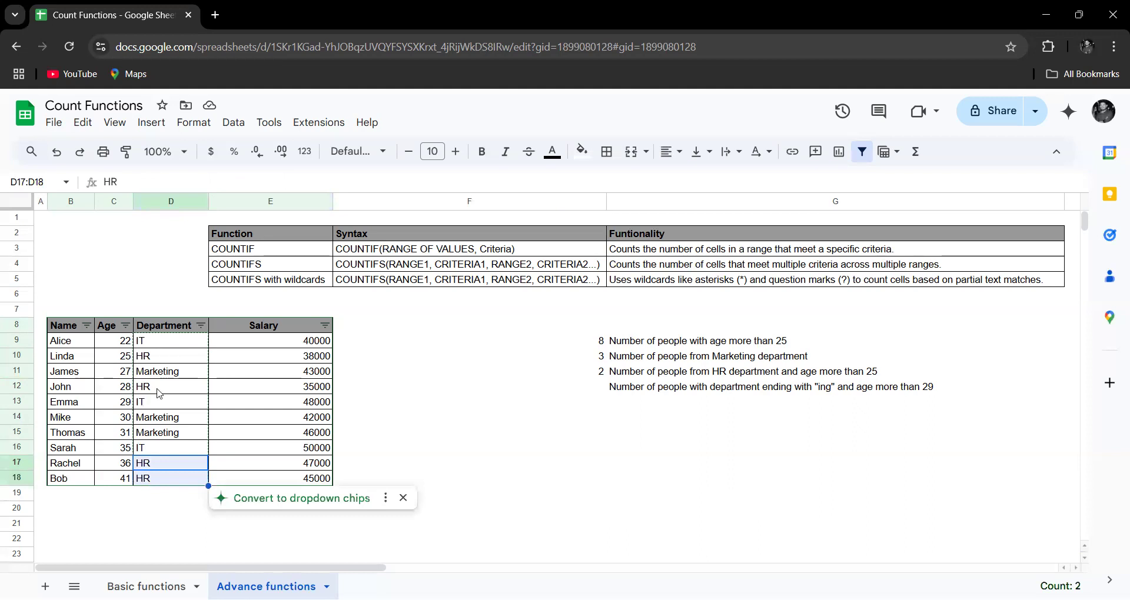
{"action": "left_click", "coordinate": [680, 421]}
Review the question in G12 about departments ending with "ing", the Marketing entry in D11 and the wildcard function in E5.
{"action": "left_click", "coordinate": [577, 390]}
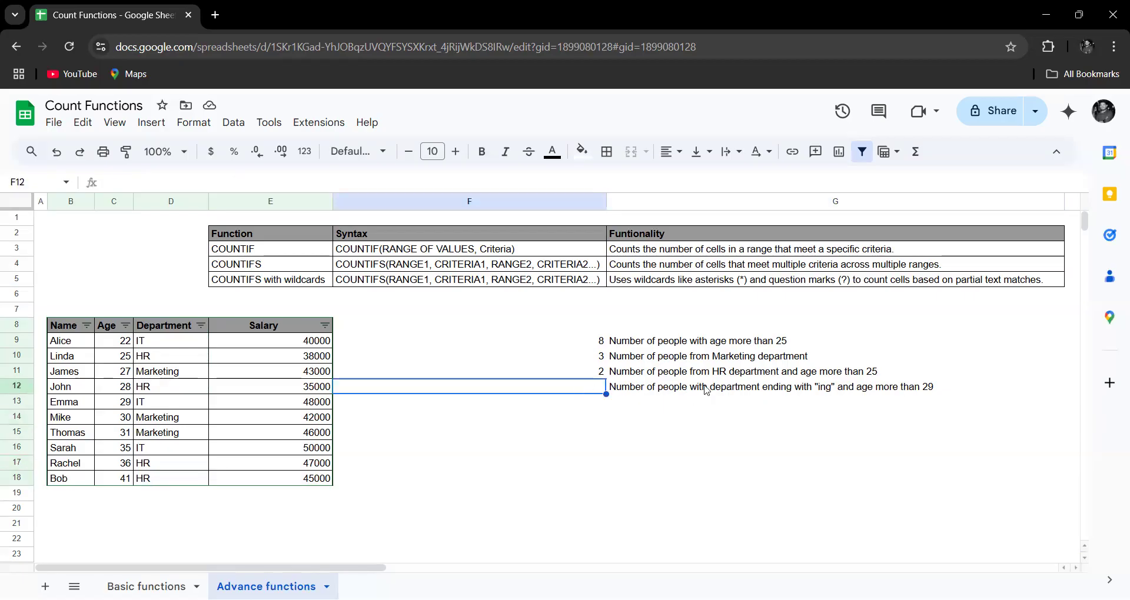
{"action": "left_click", "coordinate": [626, 387]}
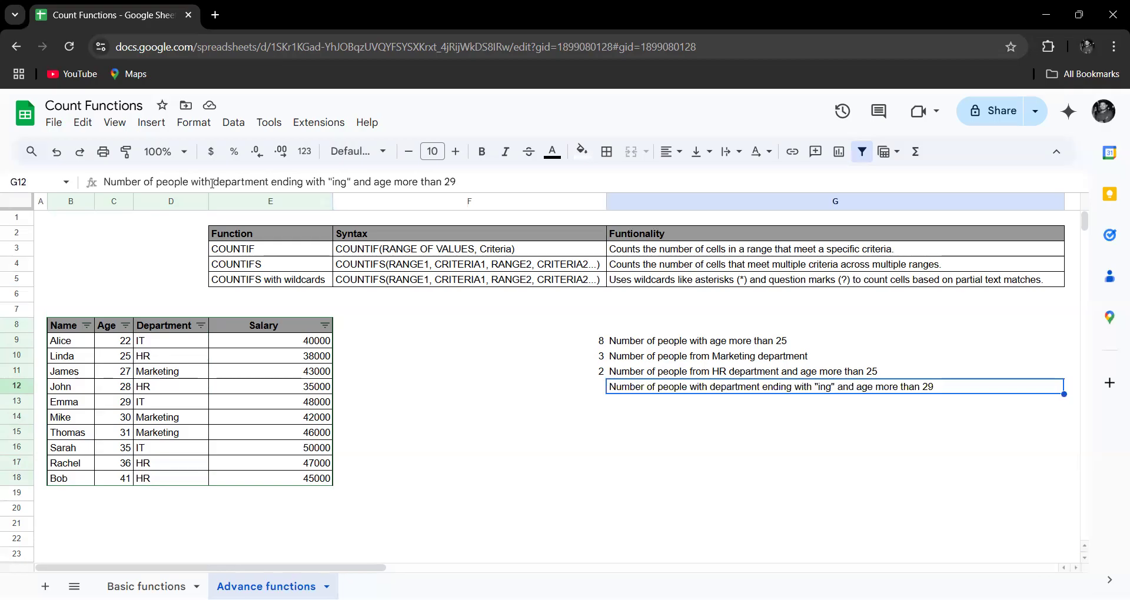
{"action": "left_click", "coordinate": [353, 182]}
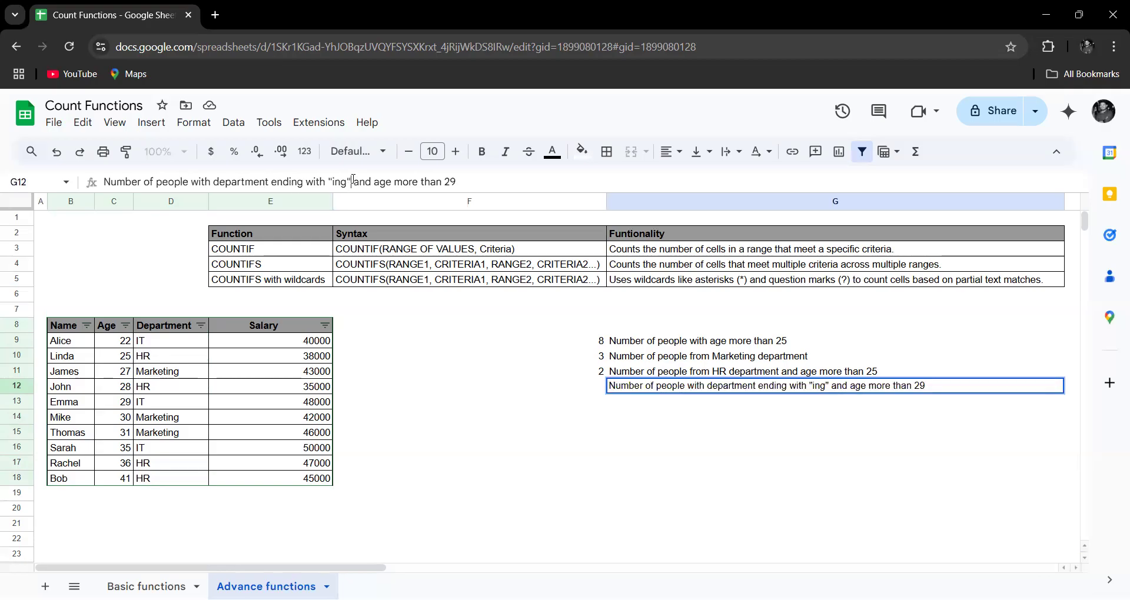
{"action": "left_click_drag", "start_coordinate": [475, 186], "coordinate": [83, 188]}
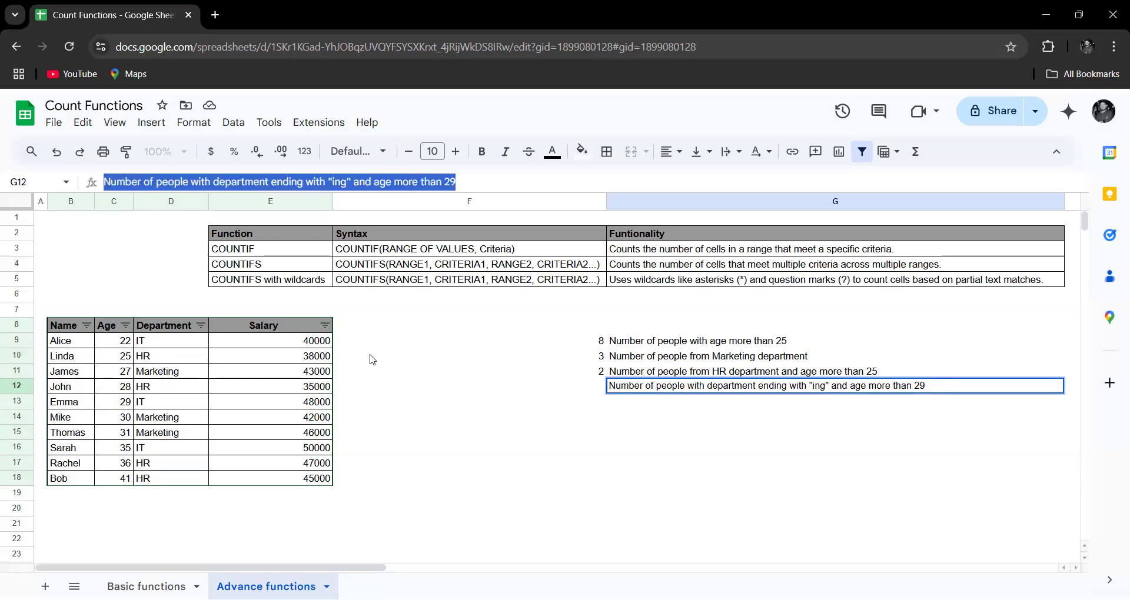
{"action": "left_click", "coordinate": [409, 371]}
{"action": "left_click", "coordinate": [182, 370]}
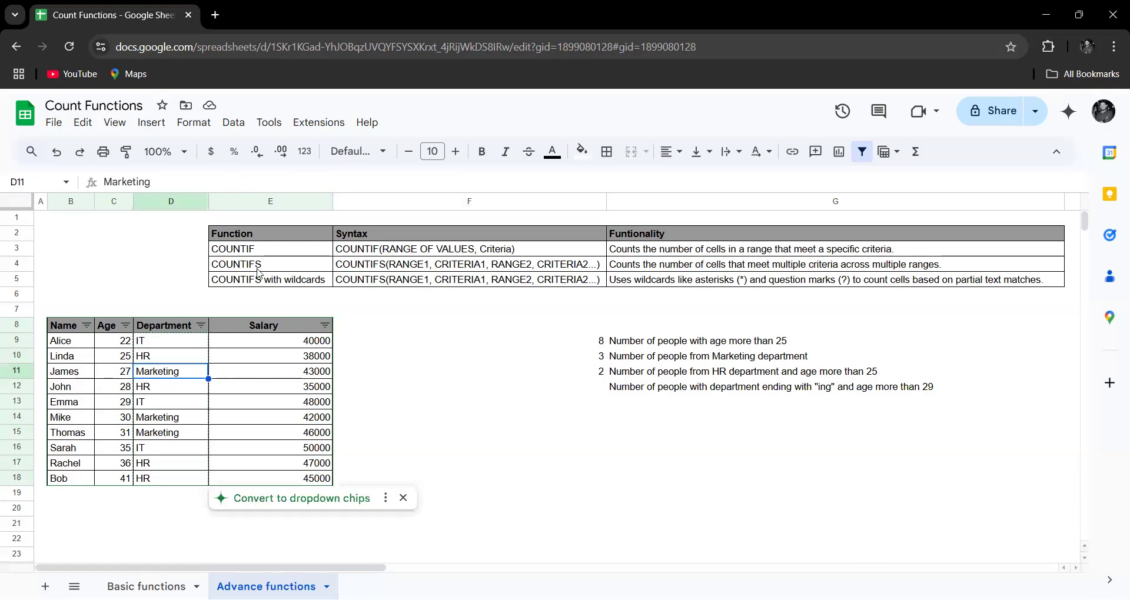
{"action": "left_click", "coordinate": [597, 391]}
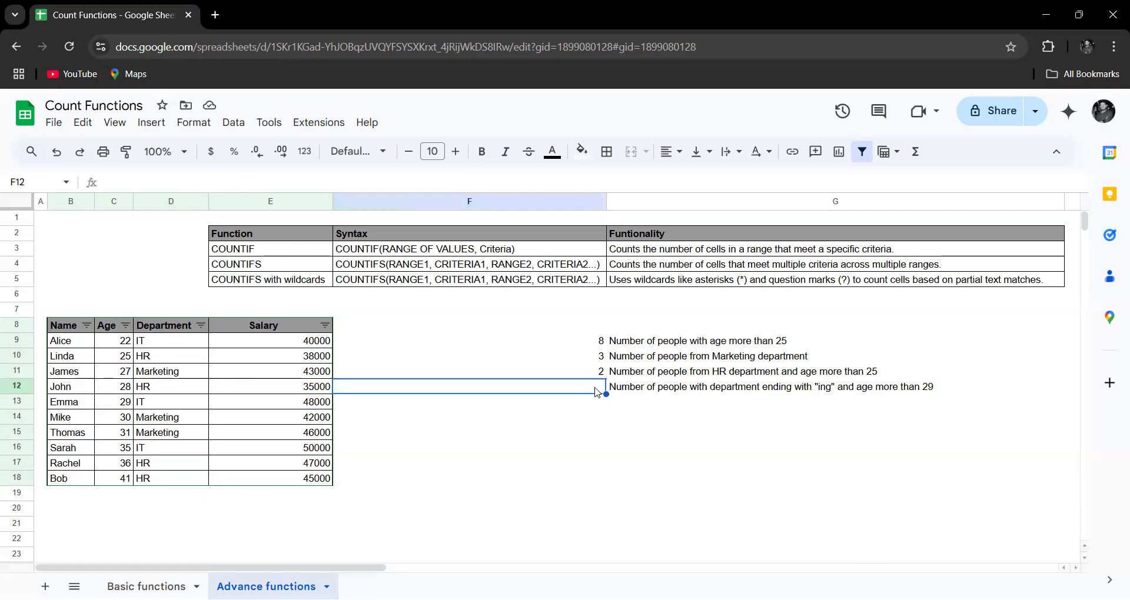
{"action": "left_click", "coordinate": [279, 286]}
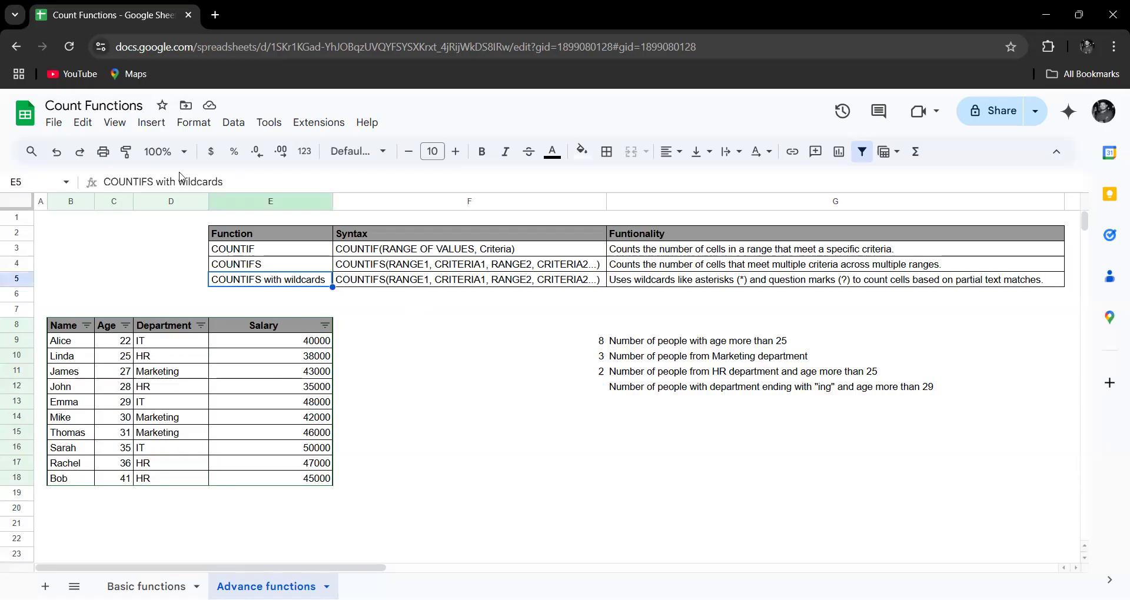
Begin a COUNTIFS formula in F12 with the department range D9:D18 and the wildcard criterion "*ing".
{"action": "left_click", "coordinate": [589, 391]}
{"action": "type", "text": "=counti"}
{"action": "key", "text": "BackSpace"}
{"action": "type", "text": "tif"}
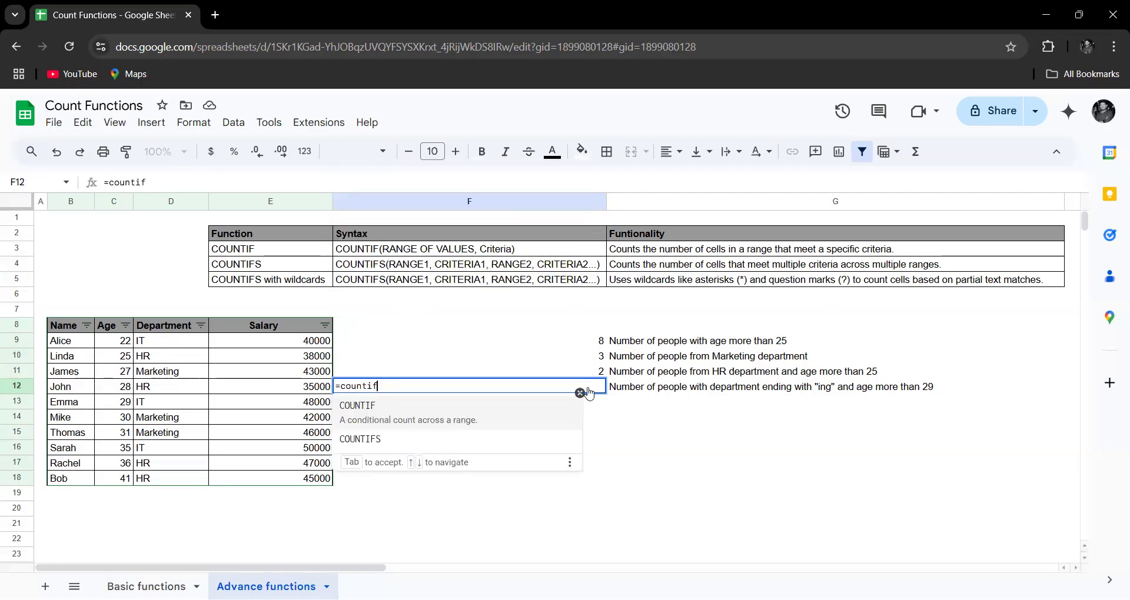
{"action": "type", "text": "s"}
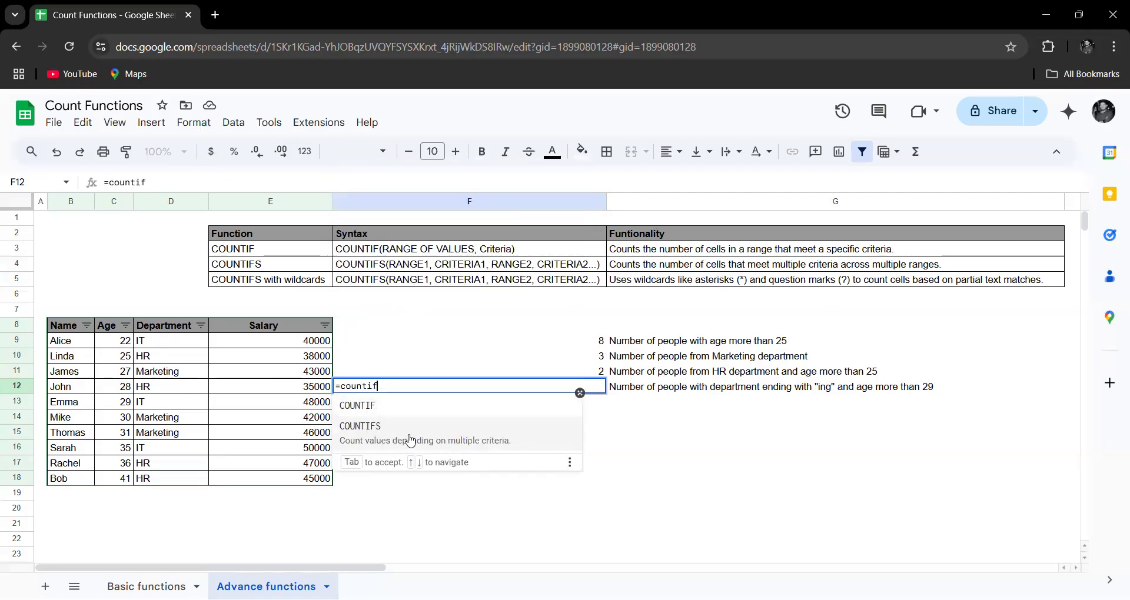
{"action": "left_click", "coordinate": [410, 436]}
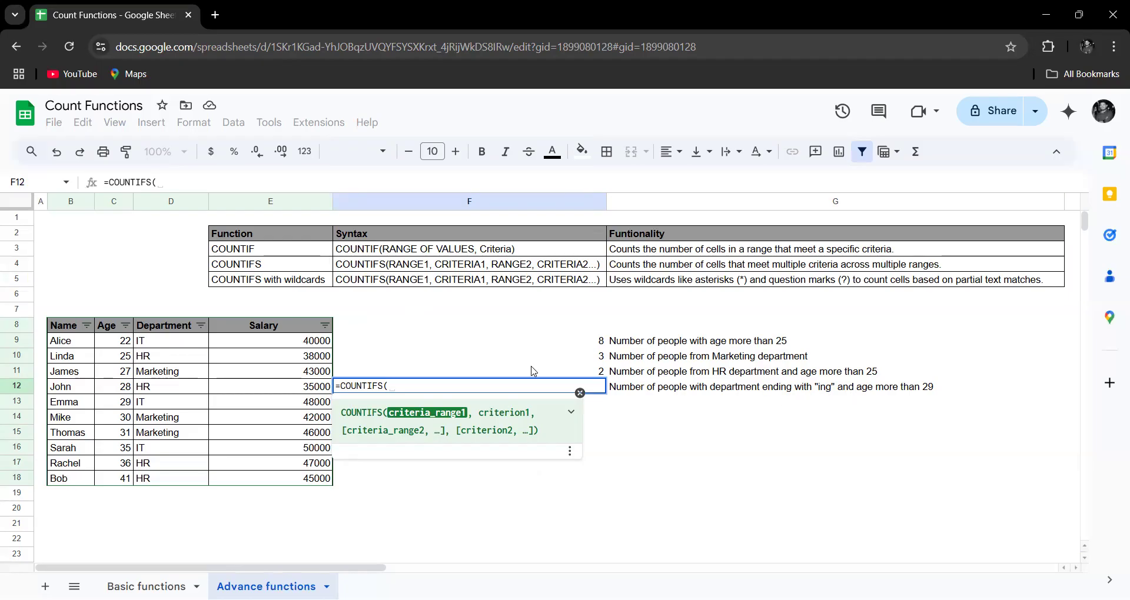
{"action": "left_click_drag", "start_coordinate": [154, 342], "coordinate": [160, 482]}
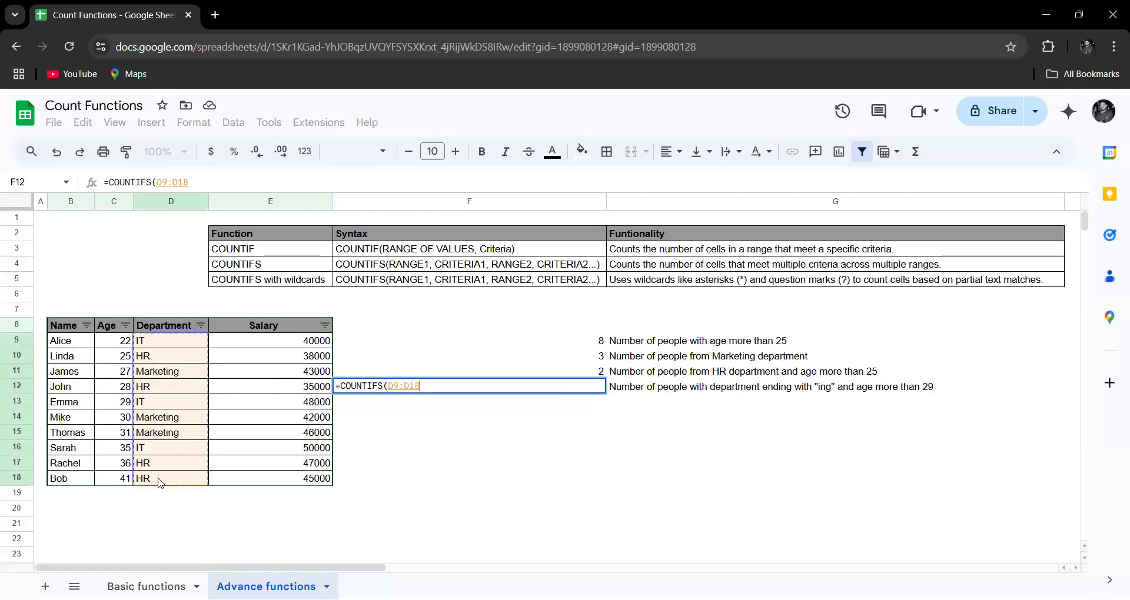
{"action": "type", "text": ","}
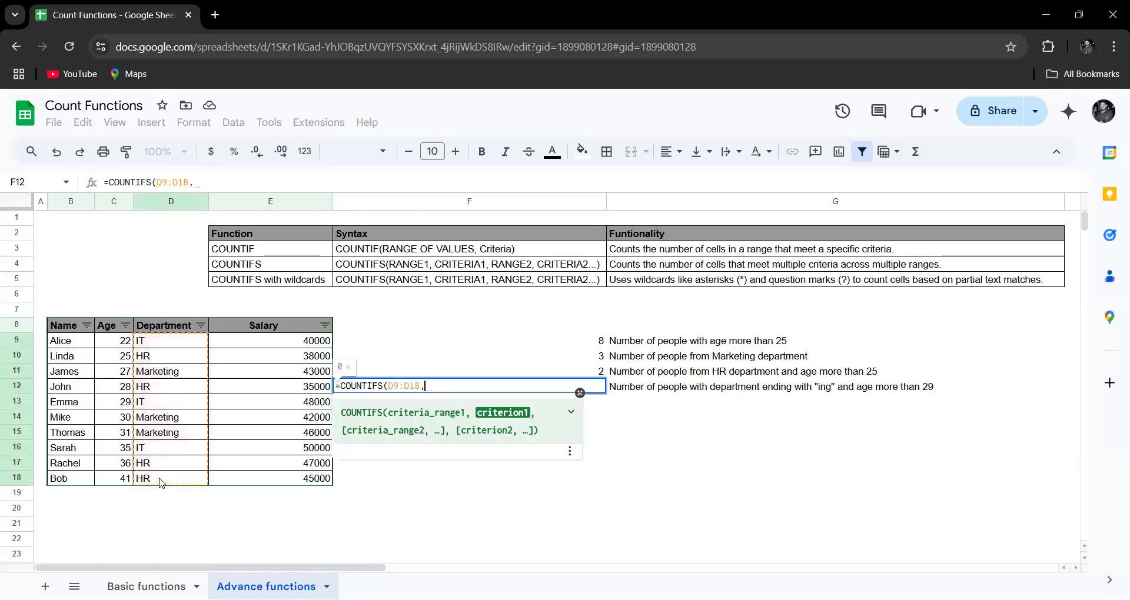
{"action": "type", "text": "\""}
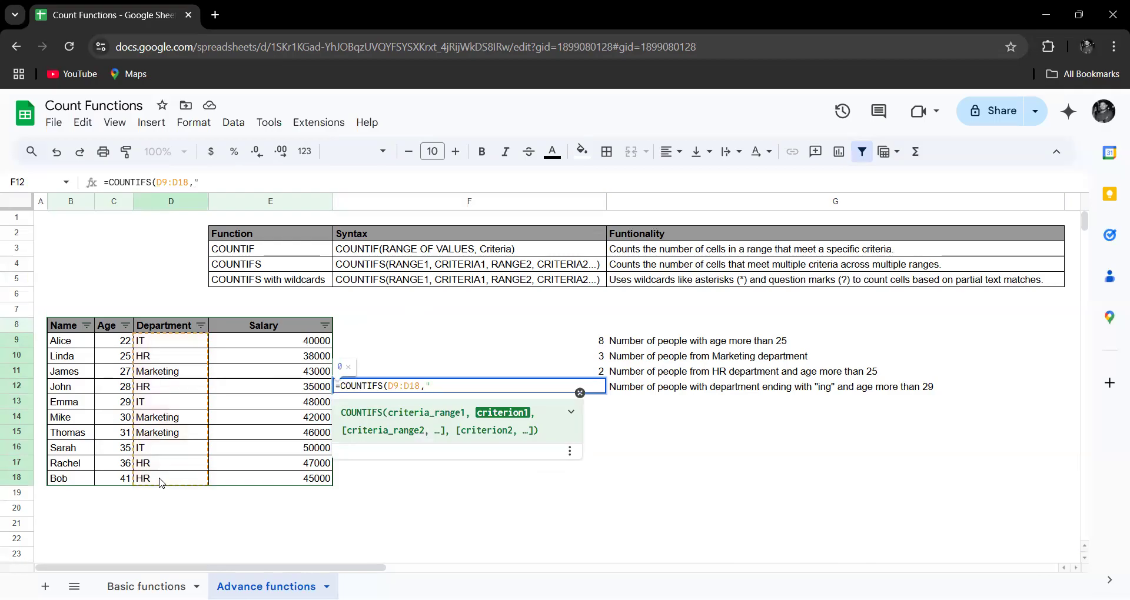
{"action": "type", "text": "*ing\","}
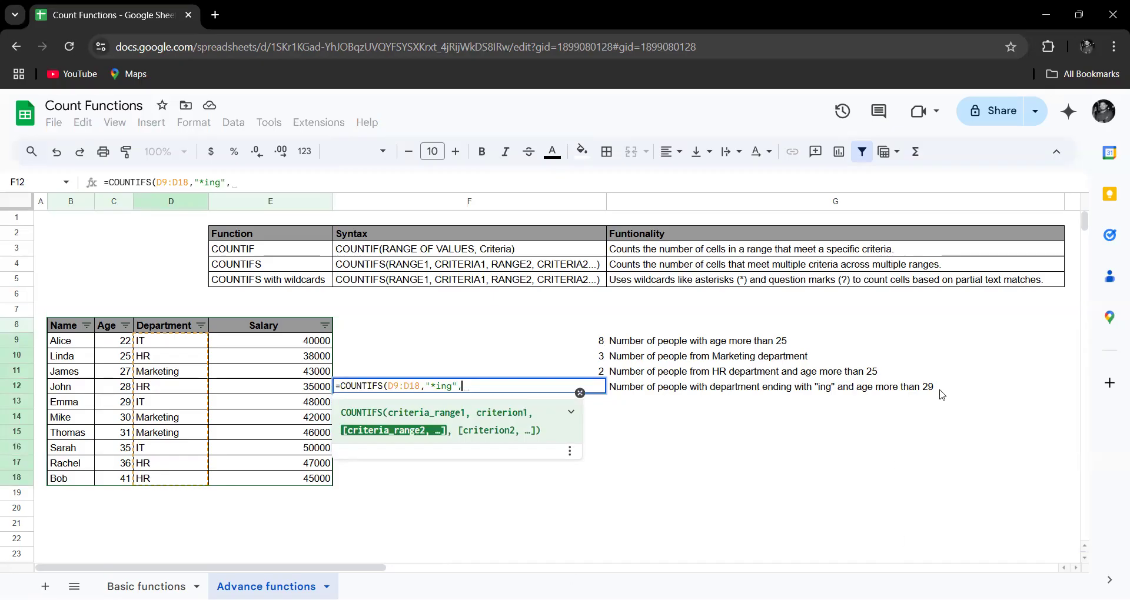
Complete the F12 COUNTIFS formula with age range C9:C18 and criterion ">29", and check its result against the Marketing rows in C14:D15.
{"action": "left_click_drag", "start_coordinate": [123, 344], "coordinate": [131, 483]}
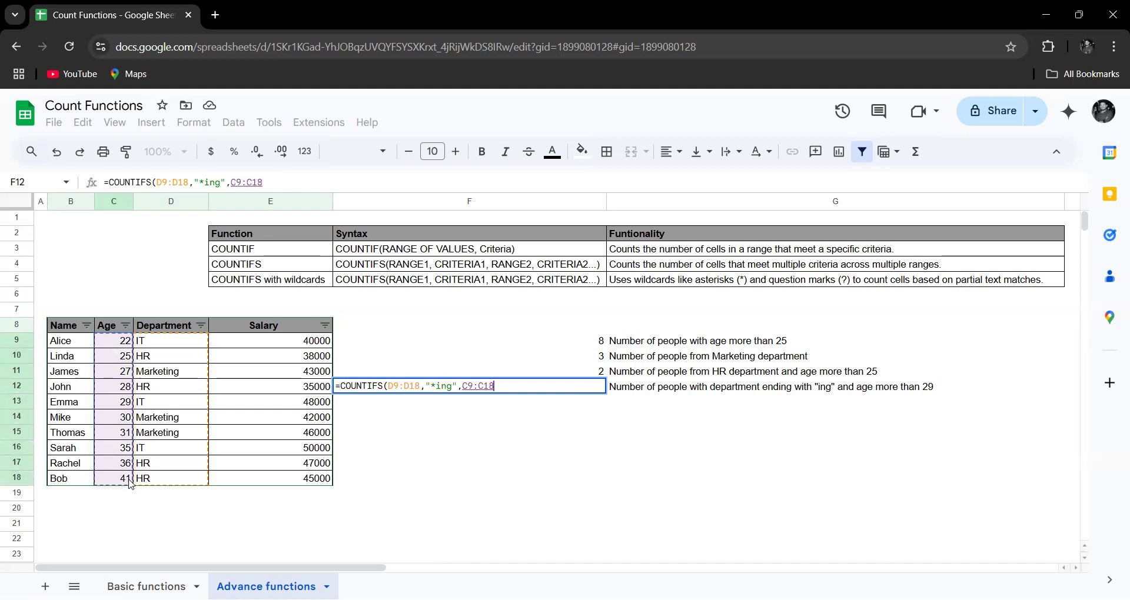
{"action": "type", "text": ",\""}
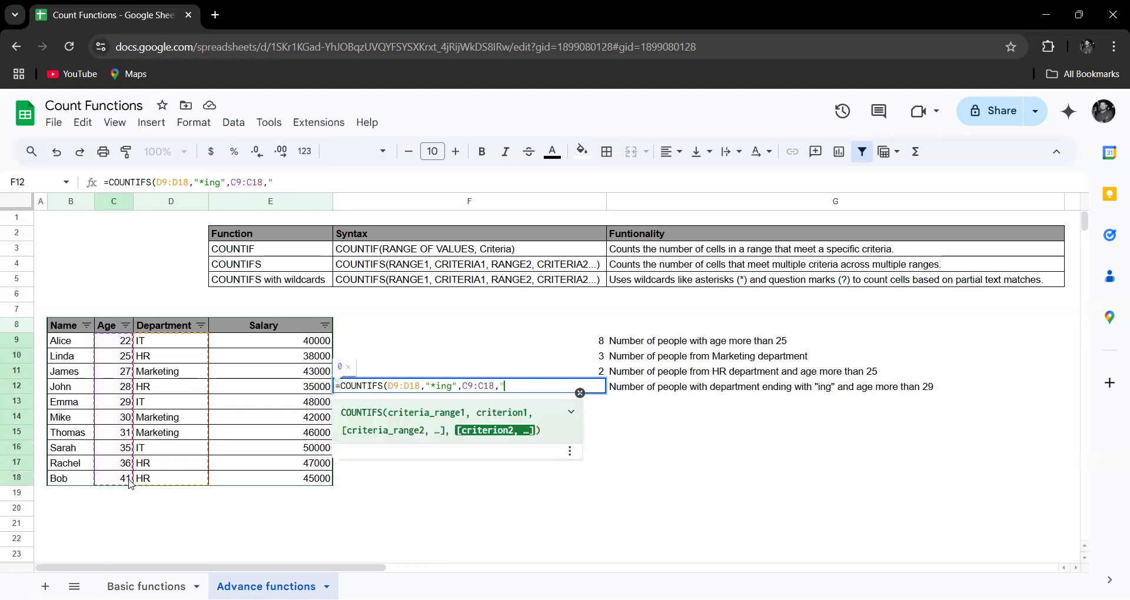
{"action": "type", "text": "<"}
{"action": "key", "text": "BackSpace"}
{"action": "type", "text": ">29\")"}
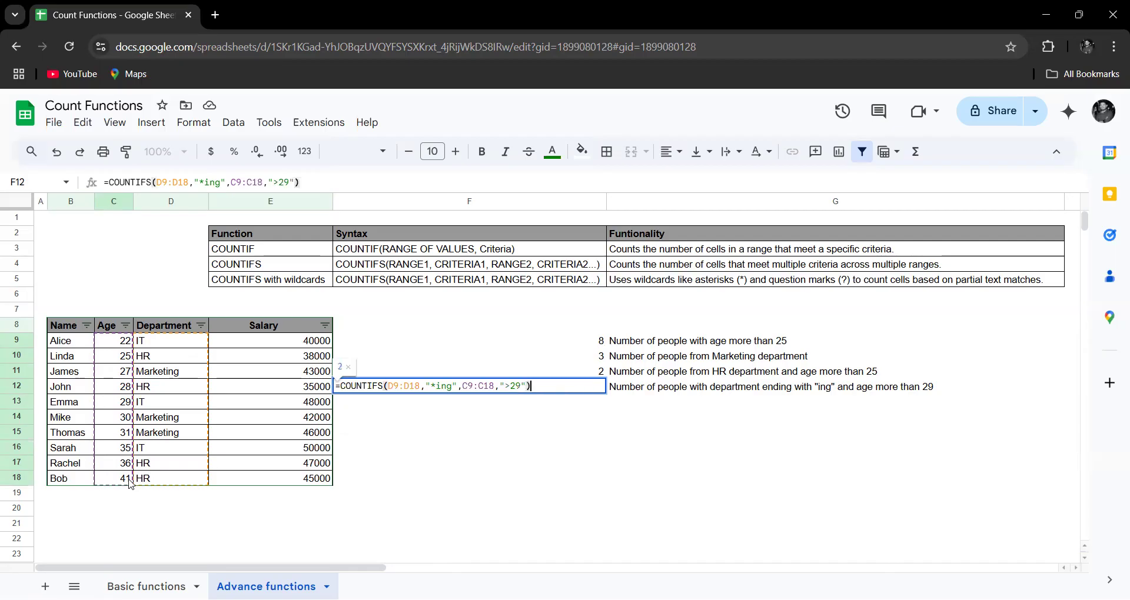
{"action": "key", "text": "Return"}
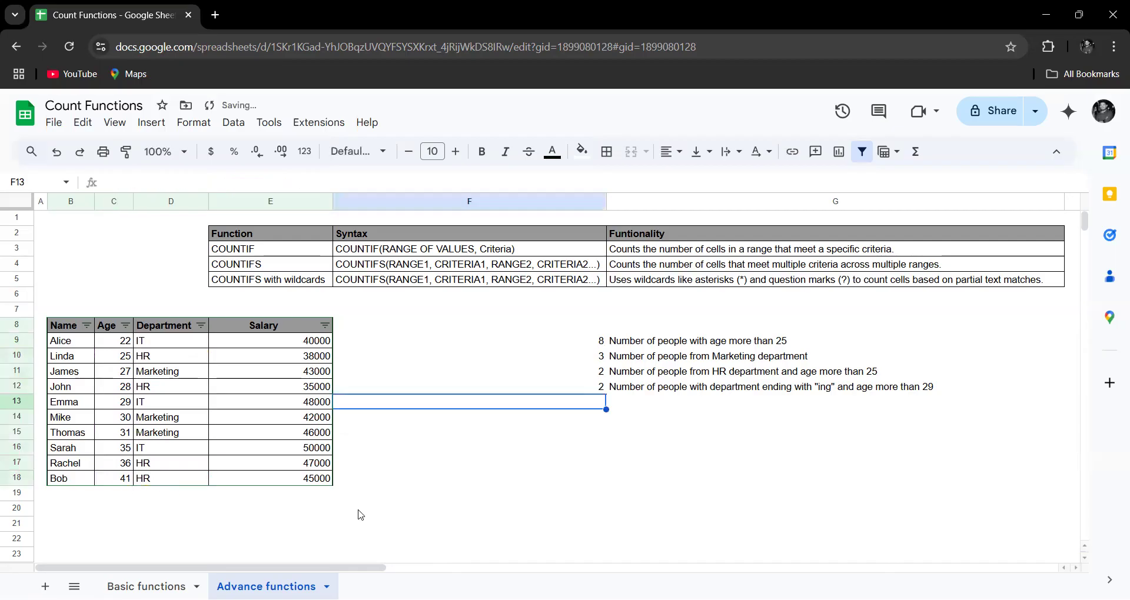
{"action": "left_click", "coordinate": [584, 387]}
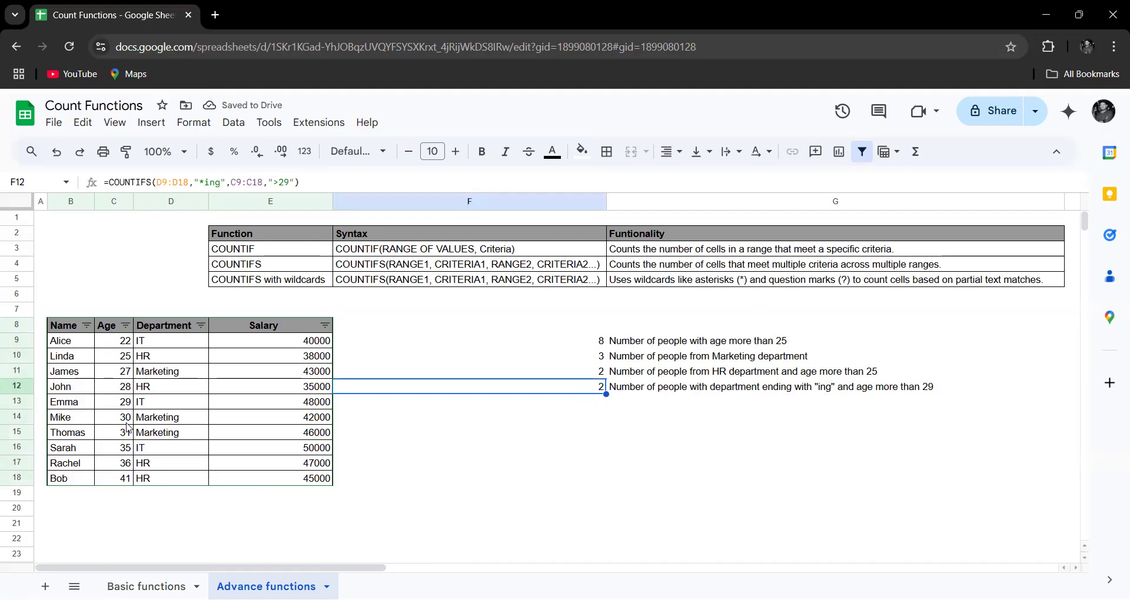
{"action": "left_click_drag", "start_coordinate": [127, 419], "coordinate": [152, 438]}
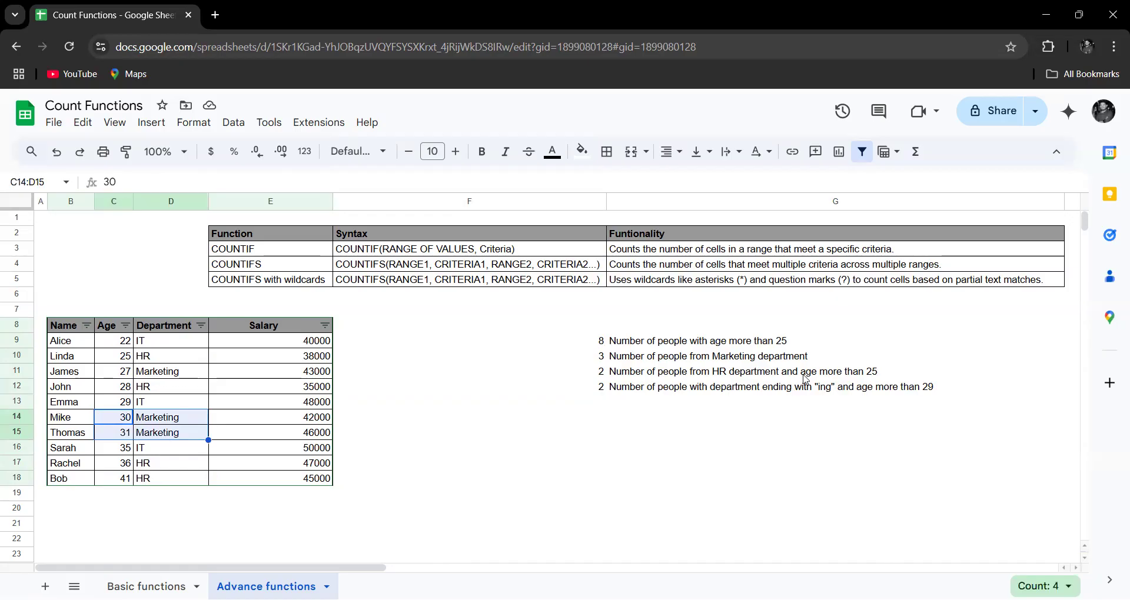
Change the department criterion in the F12 COUNTIFS formula to "*R" and check the result against the HR entries in D17:D18.
{"action": "left_click", "coordinate": [562, 392]}
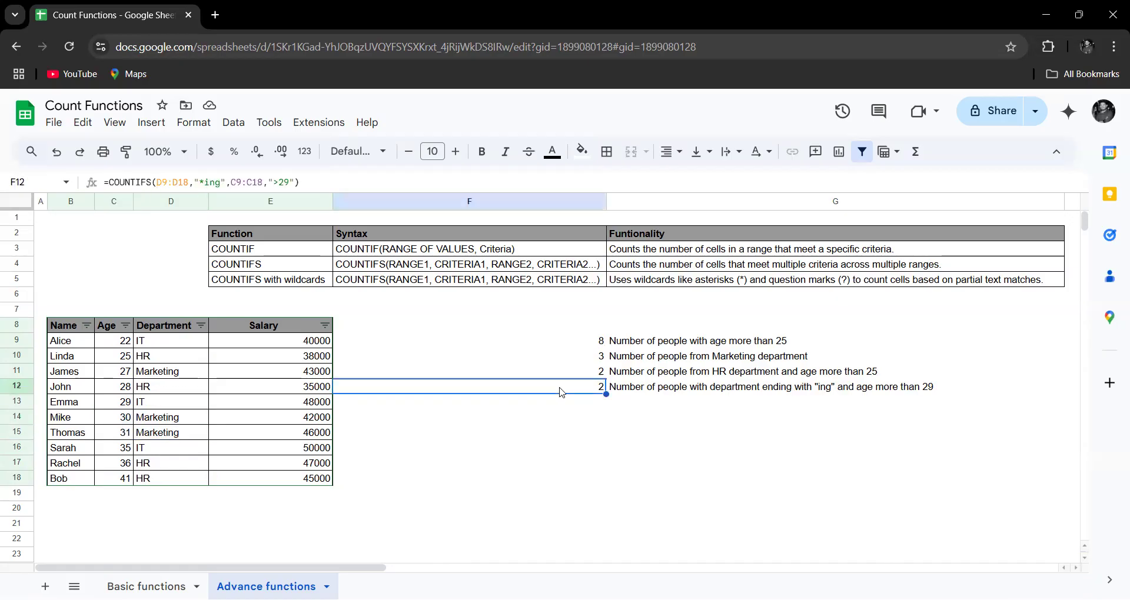
{"action": "left_click", "coordinate": [223, 183]}
{"action": "key", "text": "BackSpace"}
{"action": "key", "text": "BackSpace"}
{"action": "key", "text": "BackSpace"}
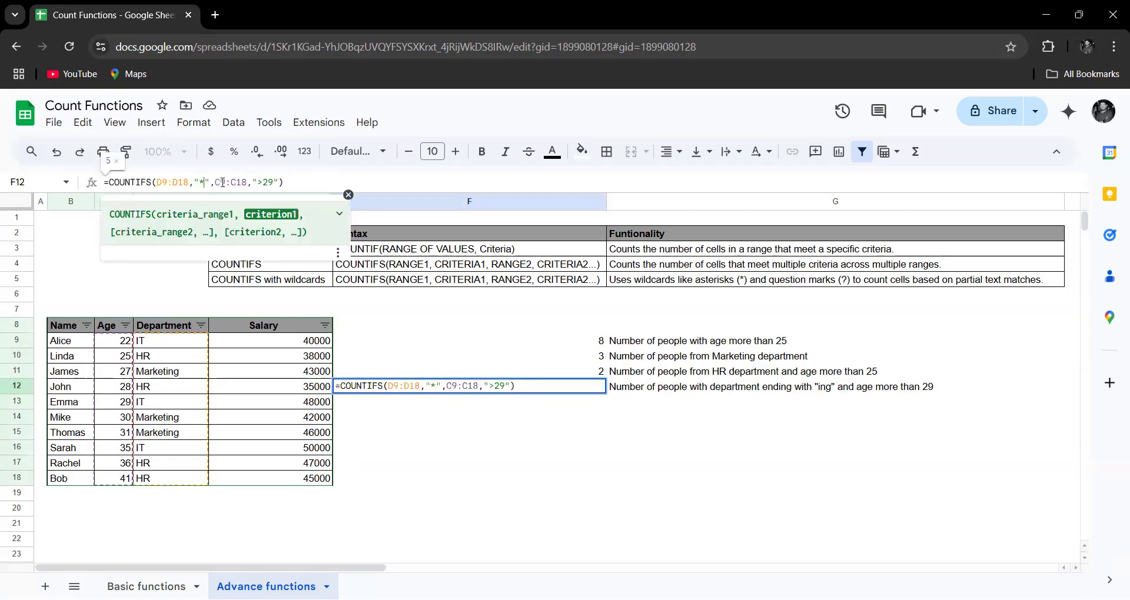
{"action": "type", "text": "R"}
{"action": "key", "text": "Return"}
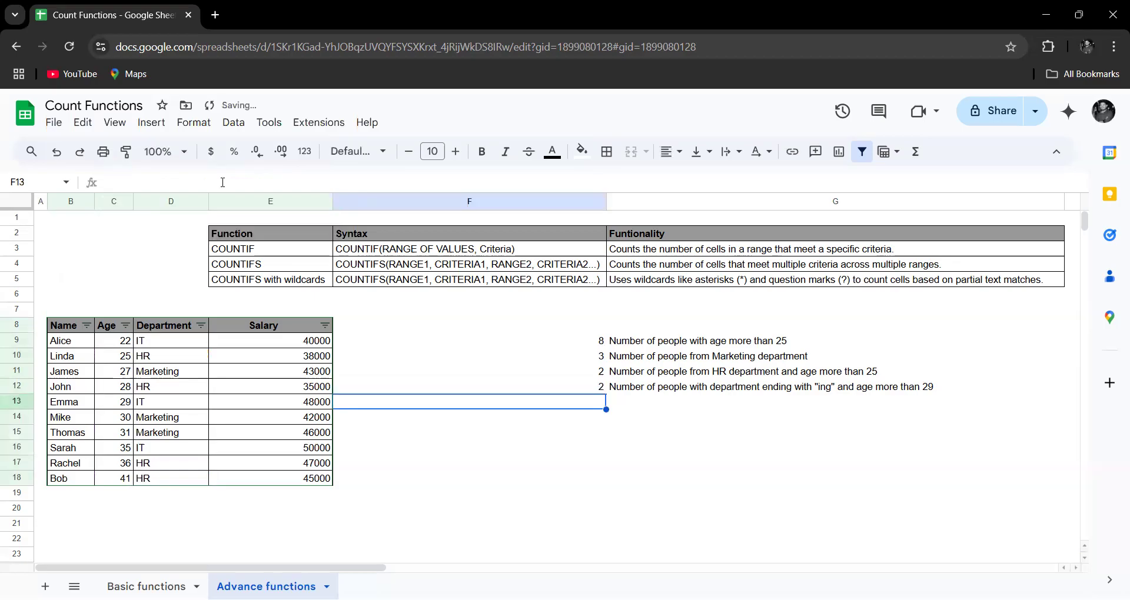
{"action": "left_click", "coordinate": [588, 389]}
{"action": "left_click_drag", "start_coordinate": [147, 468], "coordinate": [147, 479]}
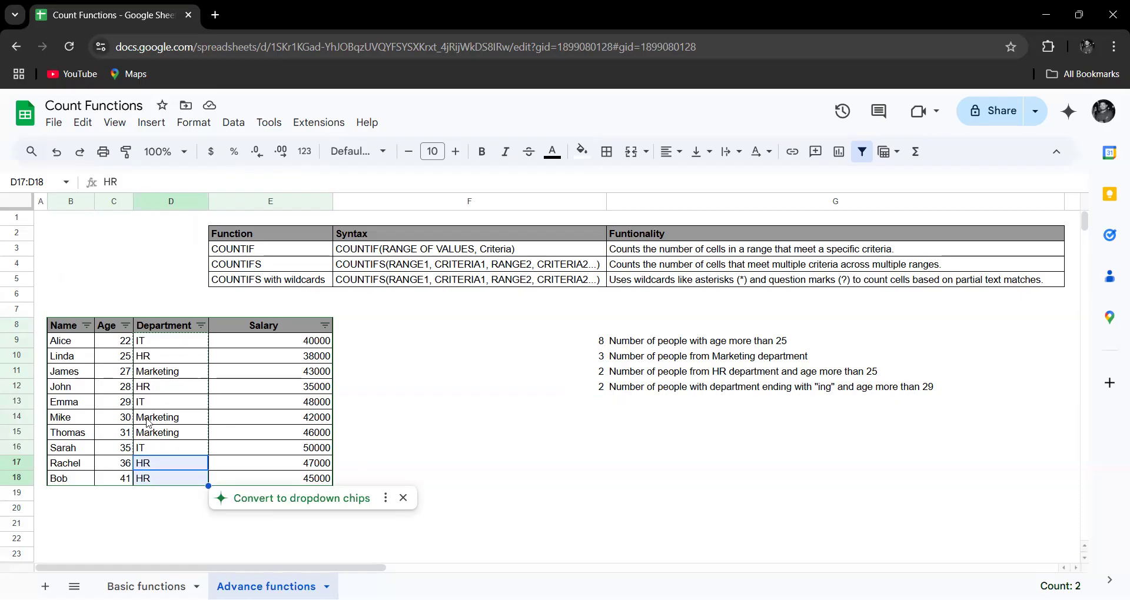
Change the department criterion in the F12 COUNTIFS formula to "*T", review the result and select cell A1.
{"action": "left_click", "coordinate": [591, 390]}
{"action": "left_click", "coordinate": [211, 183]}
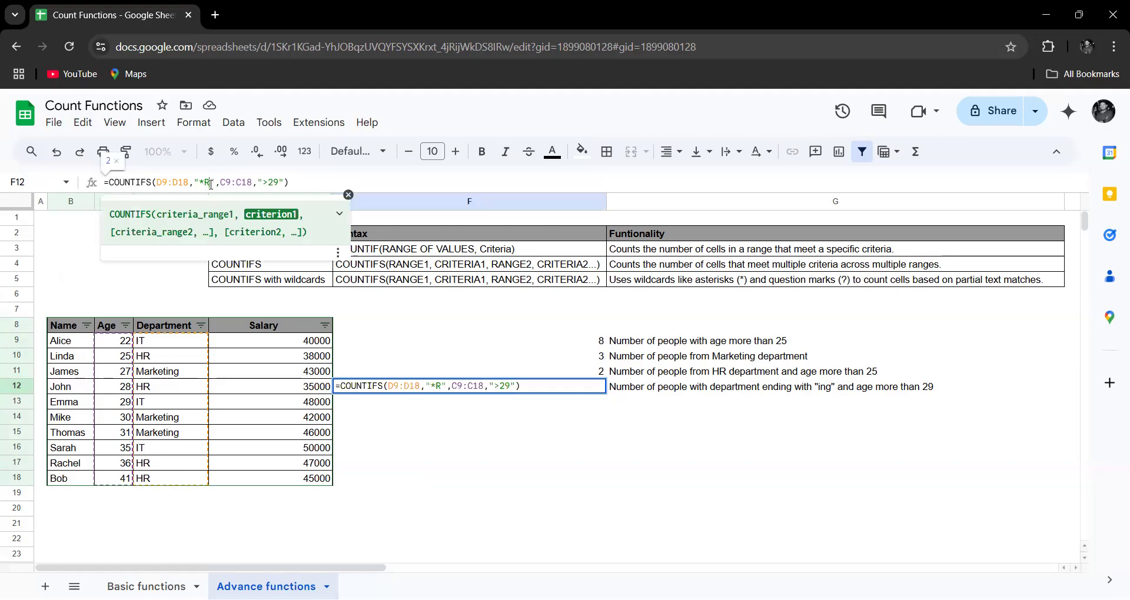
{"action": "key", "text": "Return"}
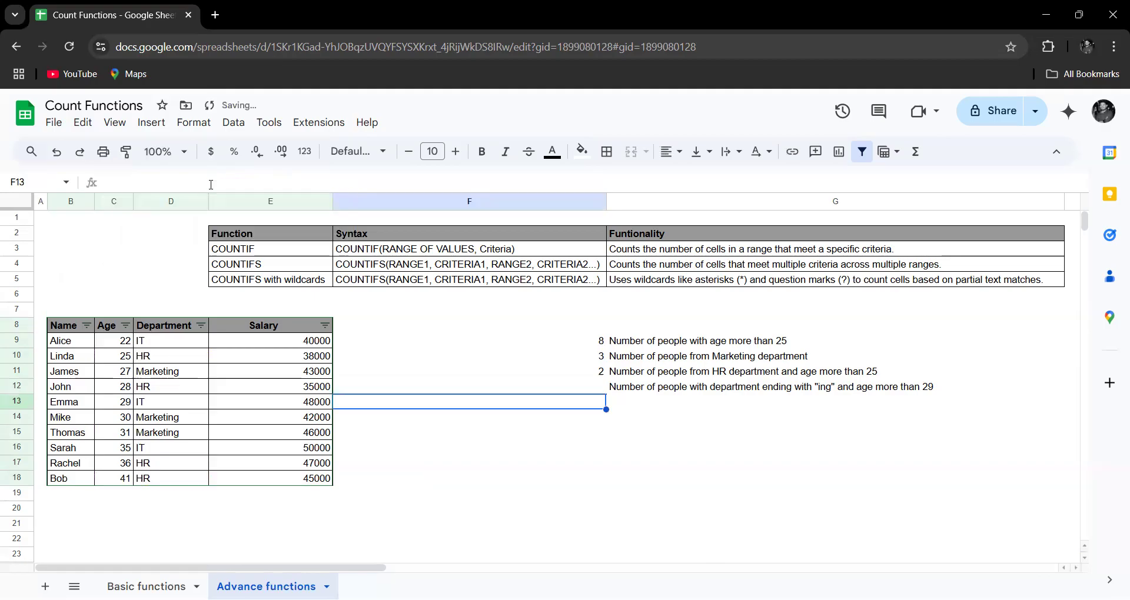
{"action": "left_click", "coordinate": [565, 390]}
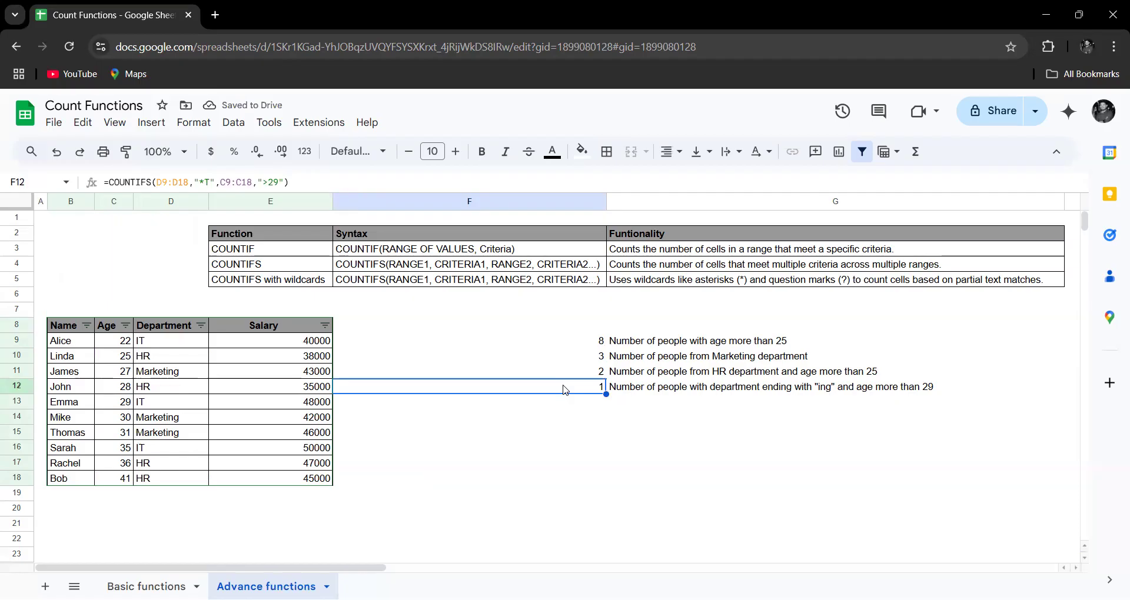
{"action": "left_click", "coordinate": [41, 223]}
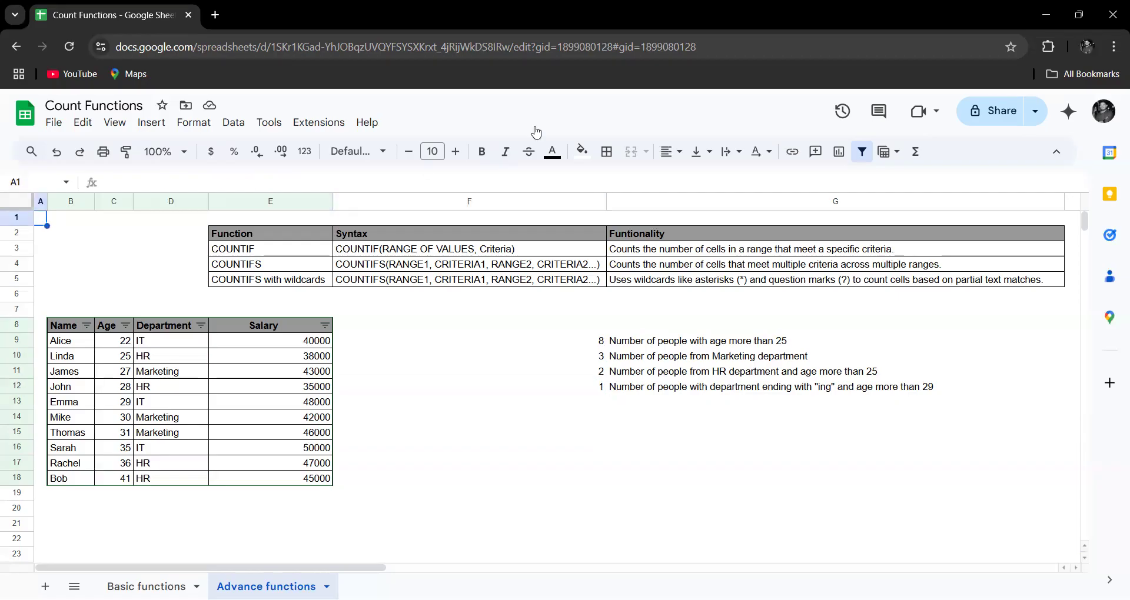